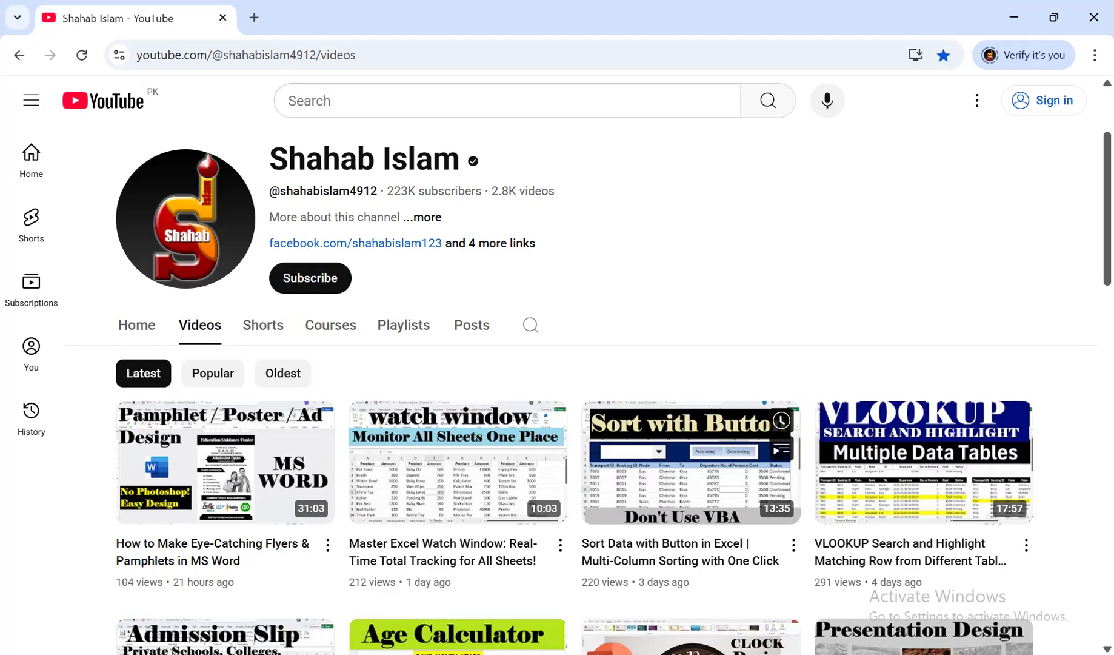
# Switch to the VLOOKUP_Examples workbook in Excel and look over the employee table's headers.
pyautogui.click(788, 653)
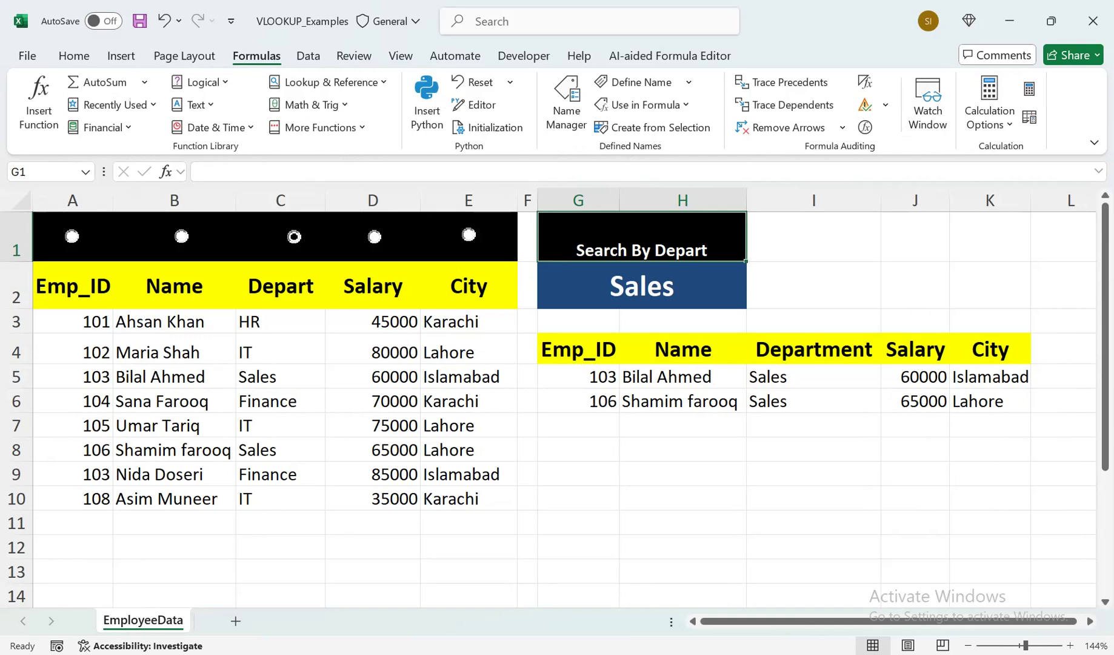
pyautogui.click(373, 285)
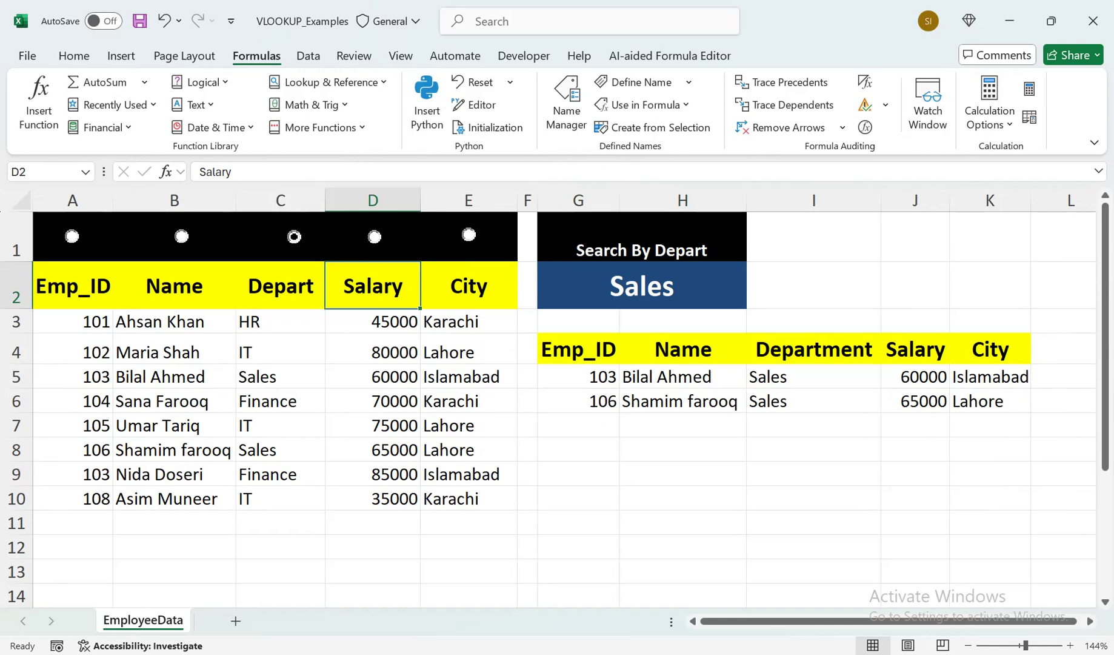
pyautogui.click(74, 56)
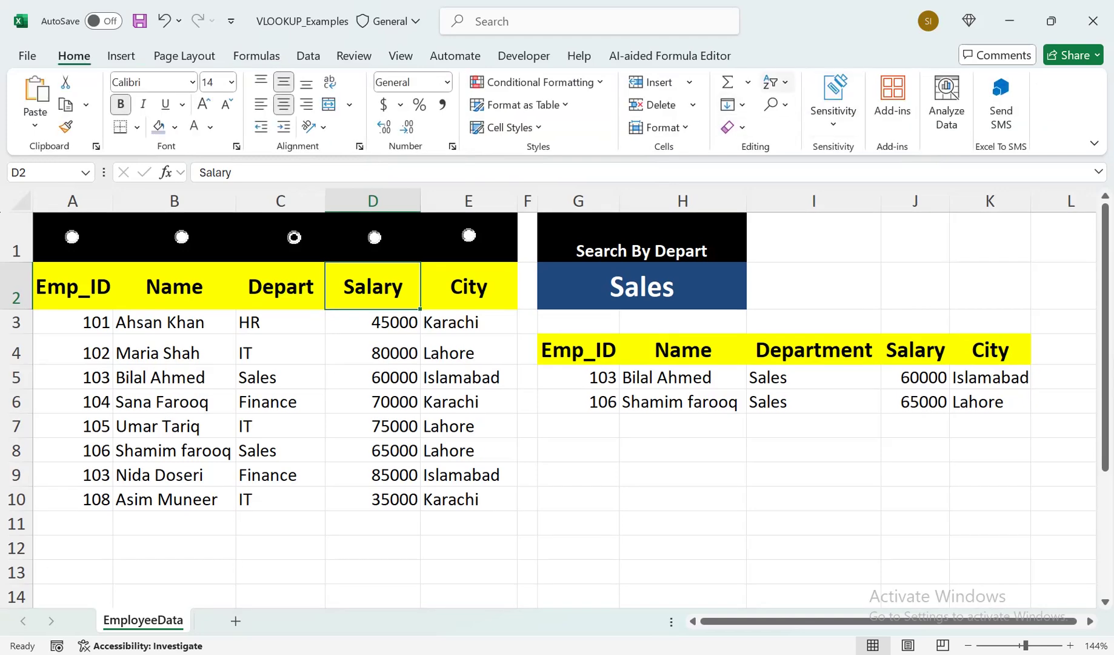
pyautogui.click(777, 82)
pyautogui.click(805, 185)
pyautogui.click(280, 286)
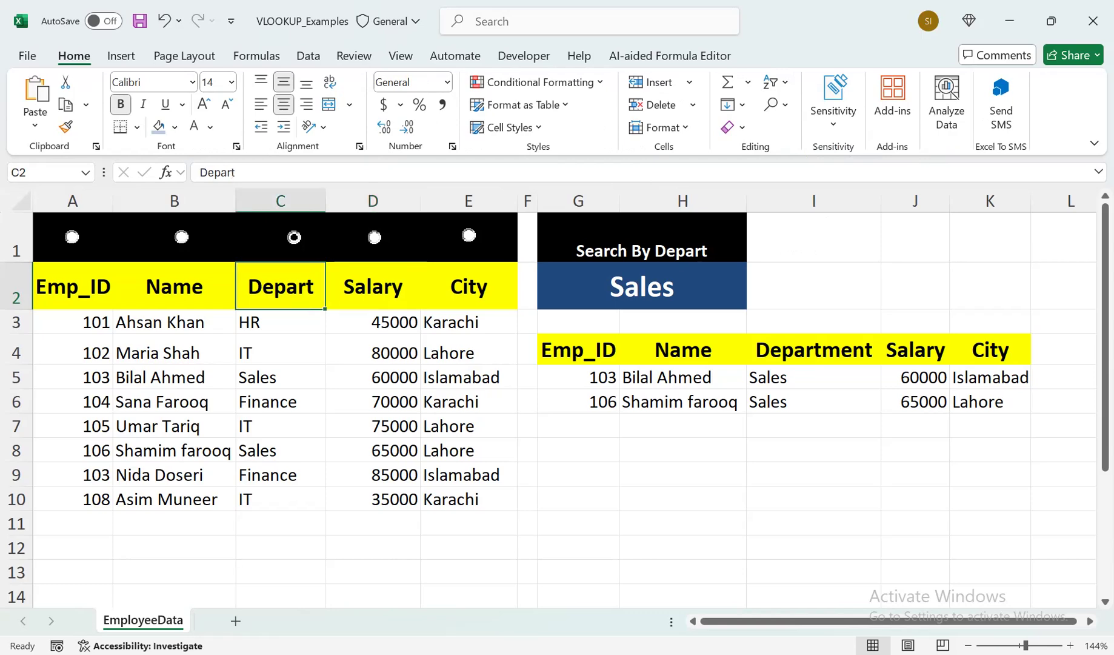
# Middle-align the search heading in G1 and enlarge its font size to 16.
pyautogui.click(642, 238)
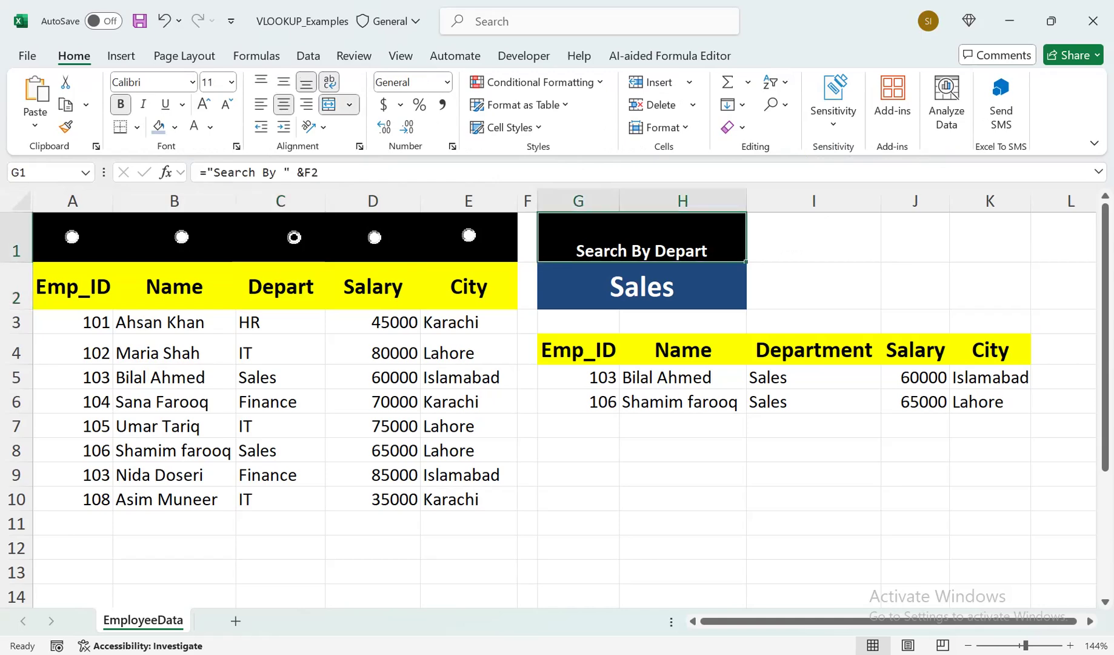
pyautogui.click(283, 81)
pyautogui.click(204, 104)
pyautogui.click(204, 104)
pyautogui.click(203, 104)
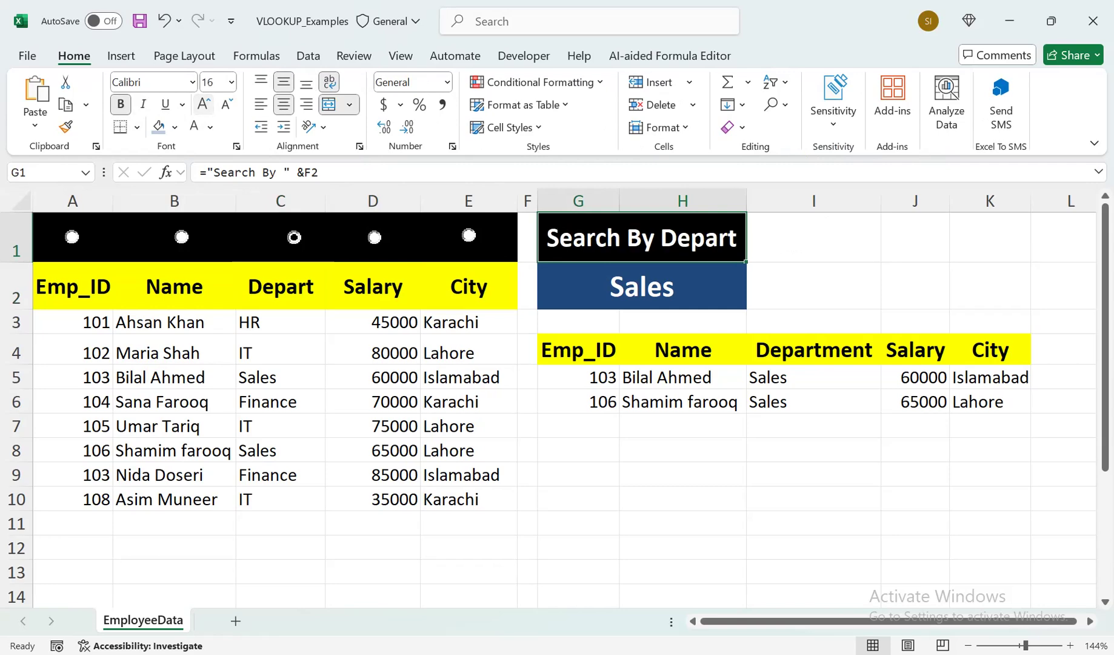
# Examine the search value in G2, the Depart column and the matching records in G5:K7.
pyautogui.click(641, 286)
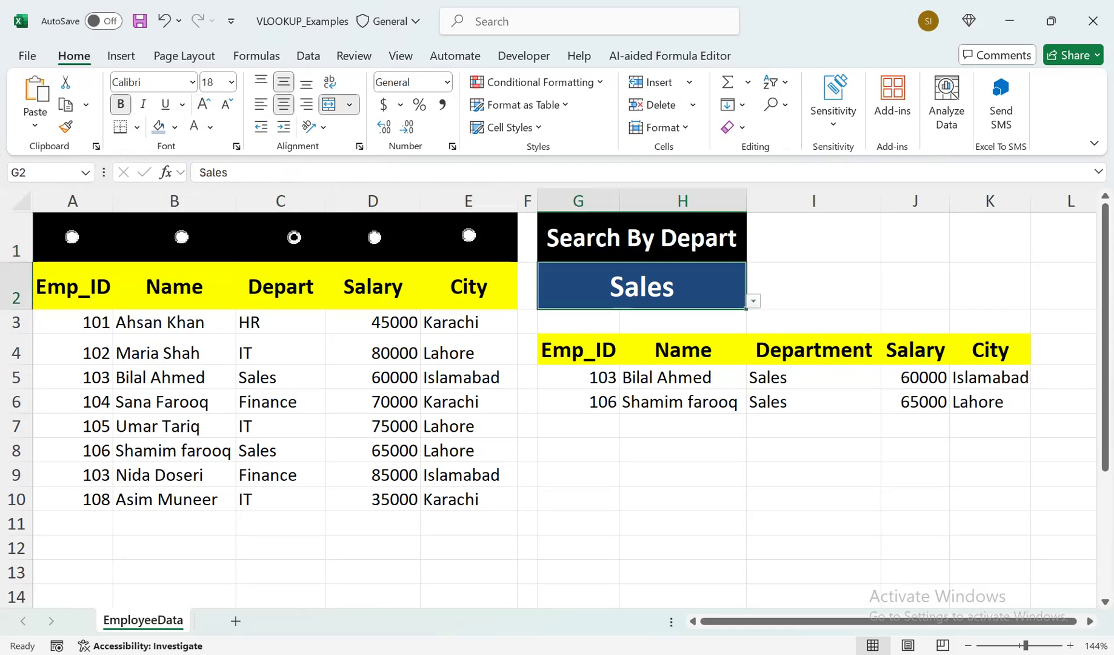
pyautogui.click(280, 322)
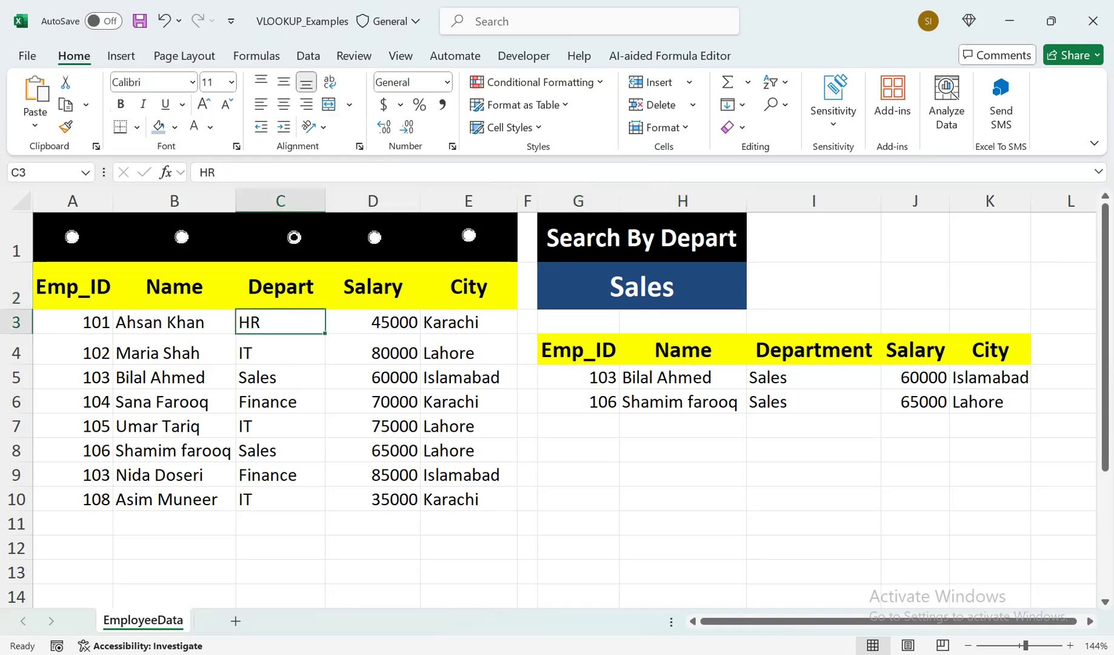
pyautogui.click(642, 286)
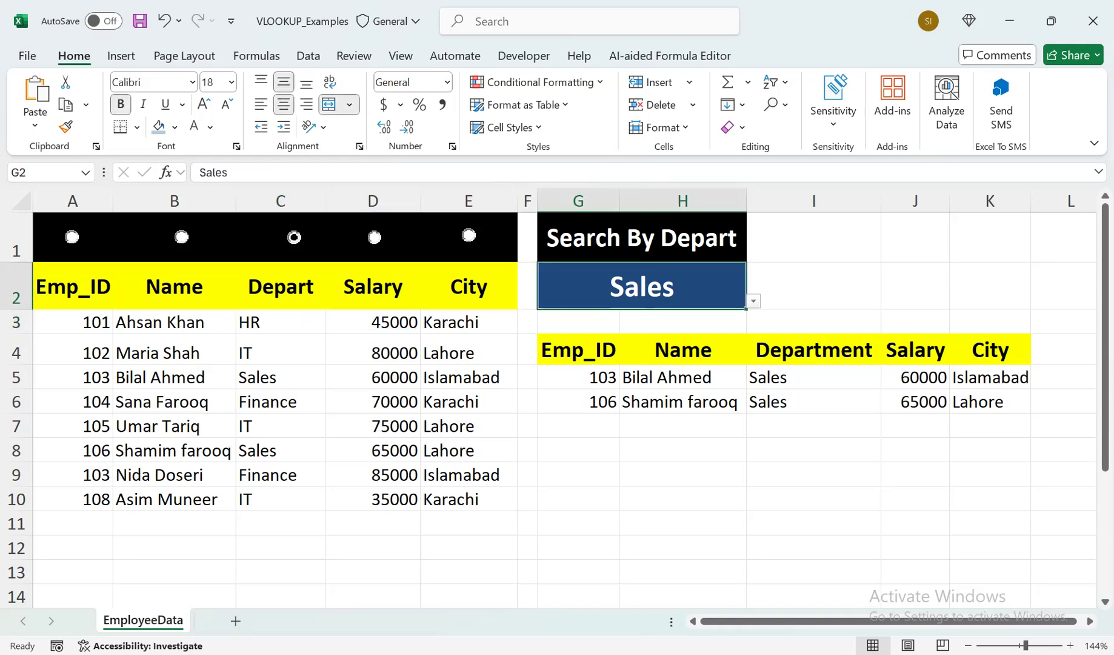
pyautogui.moveTo(578, 377); pyautogui.dragTo(990, 426)
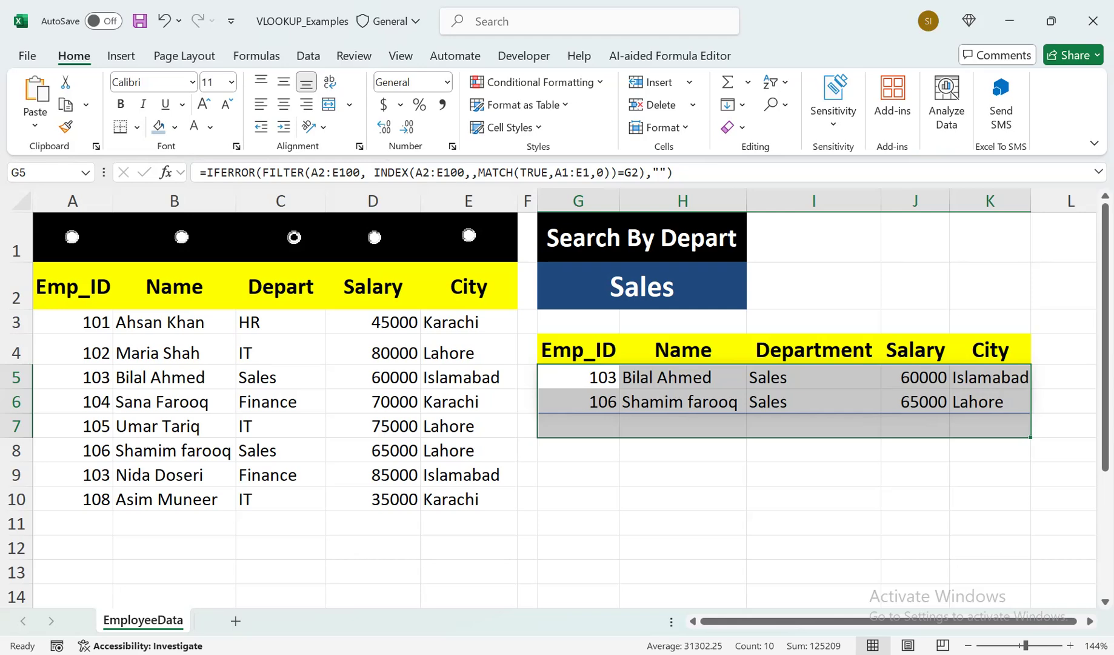
pyautogui.click(642, 286)
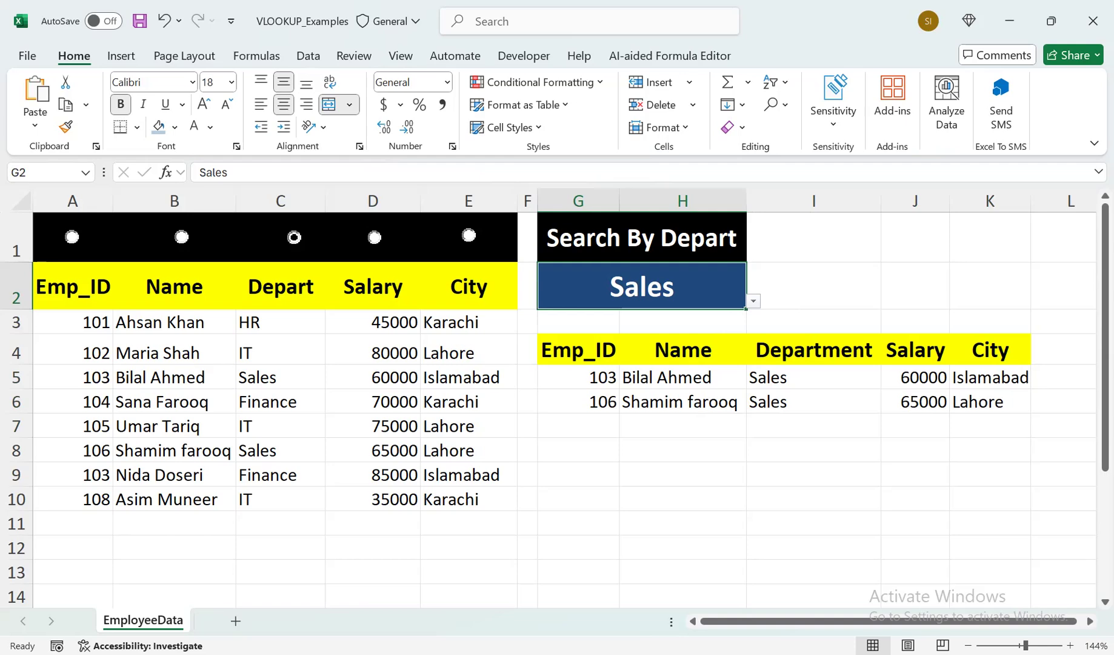
# Switch the search field to City and choose Karachi as the search value in G2.
pyautogui.click(470, 236)
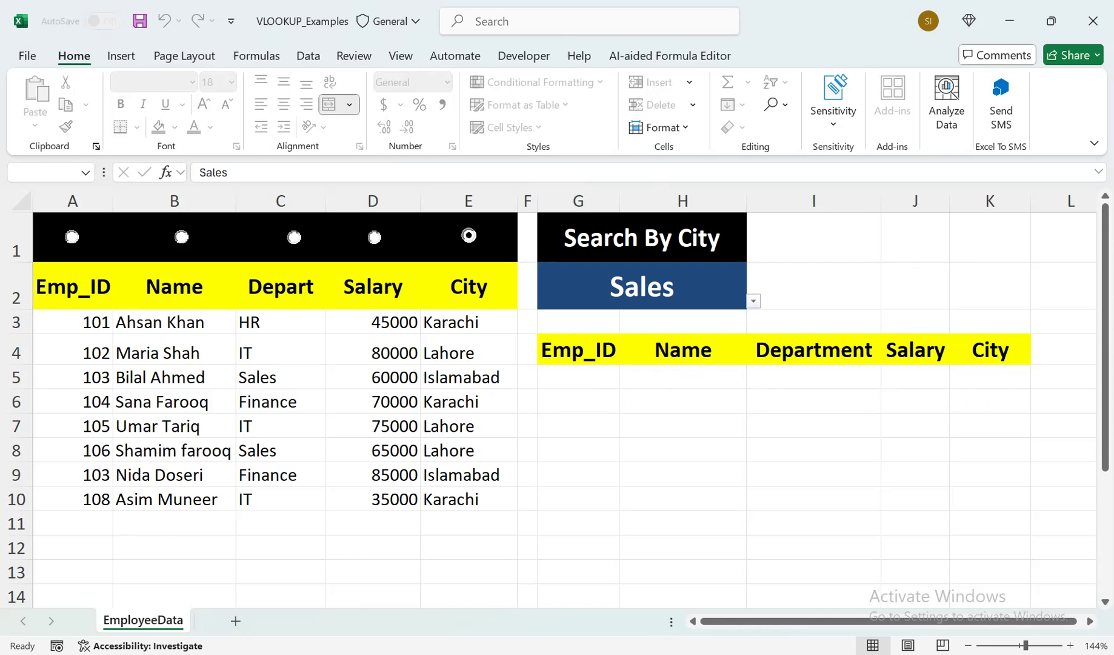
pyautogui.click(642, 286)
pyautogui.click(754, 301)
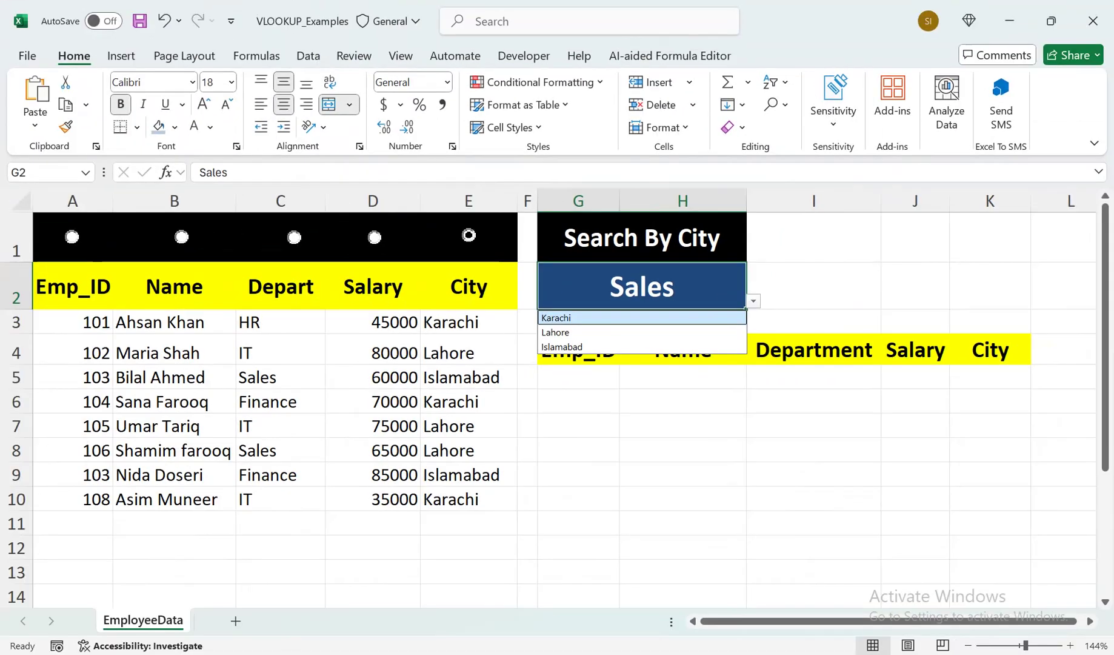
pyautogui.click(557, 317)
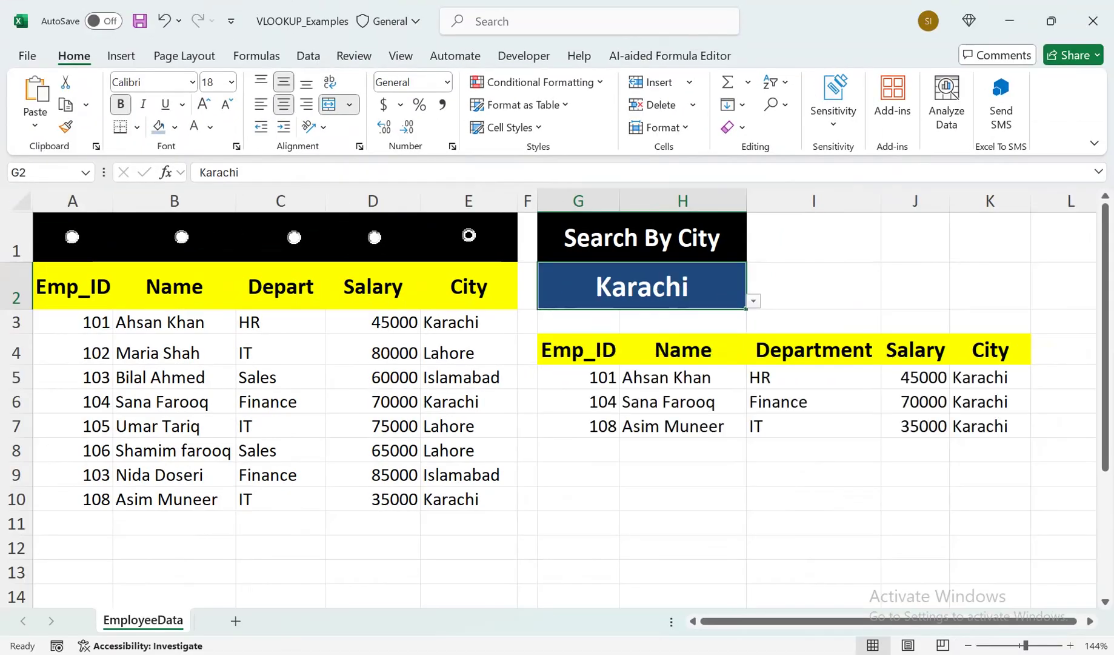
pyautogui.moveTo(990, 378); pyautogui.dragTo(990, 426)
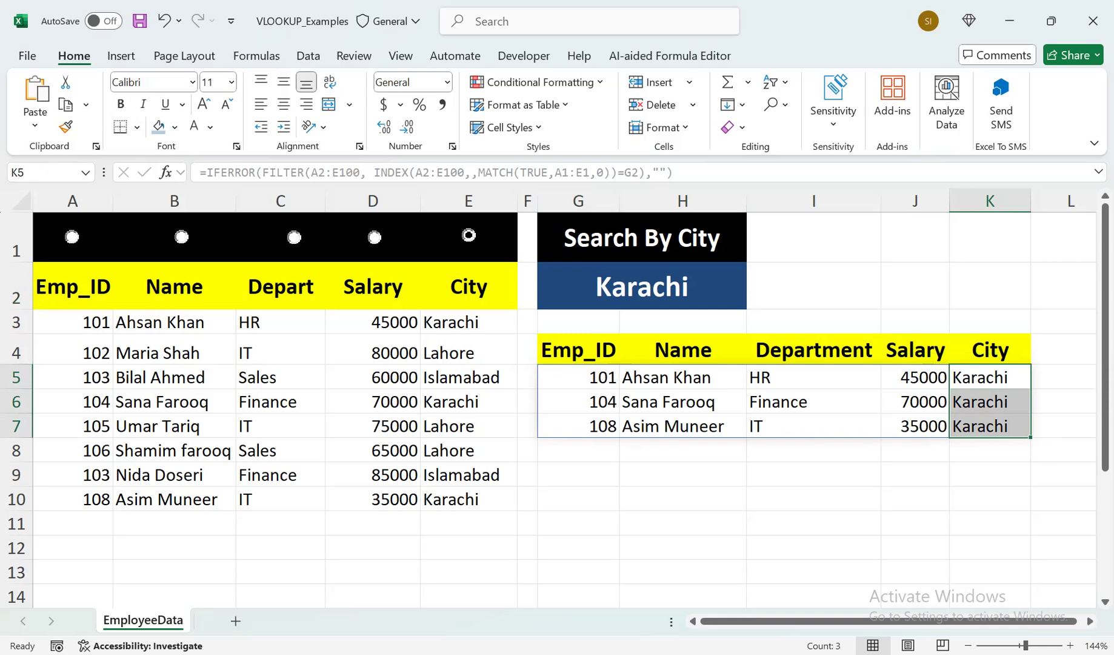
# Switch the search field to Emp_ID and choose the third listed employee ID as the search value in G2.
pyautogui.click(373, 287)
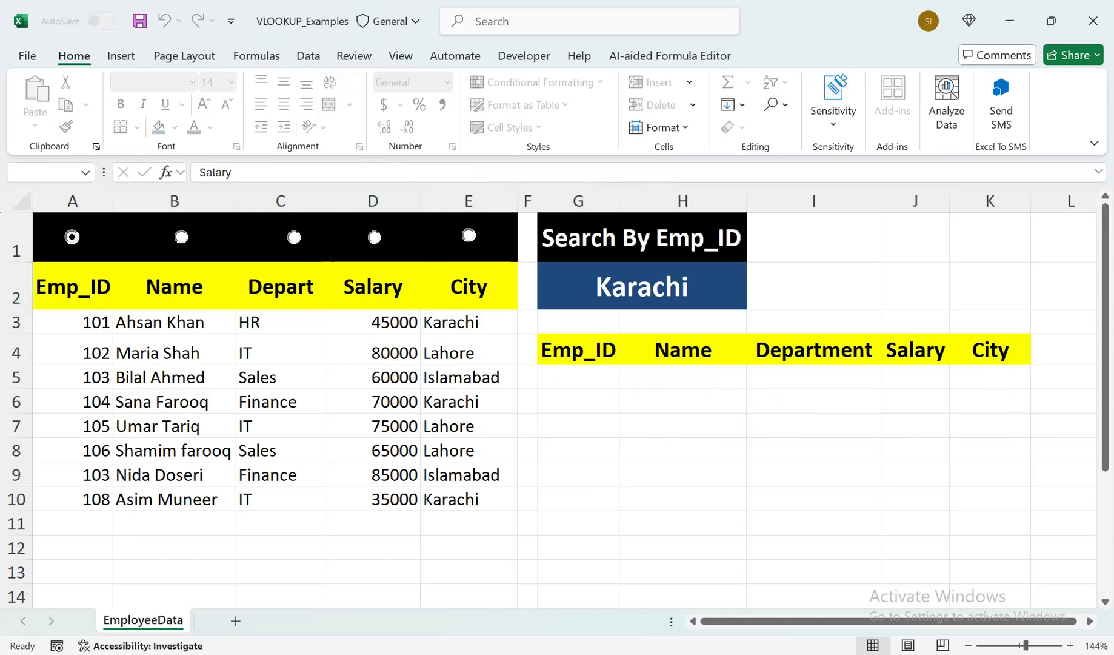
pyautogui.click(641, 286)
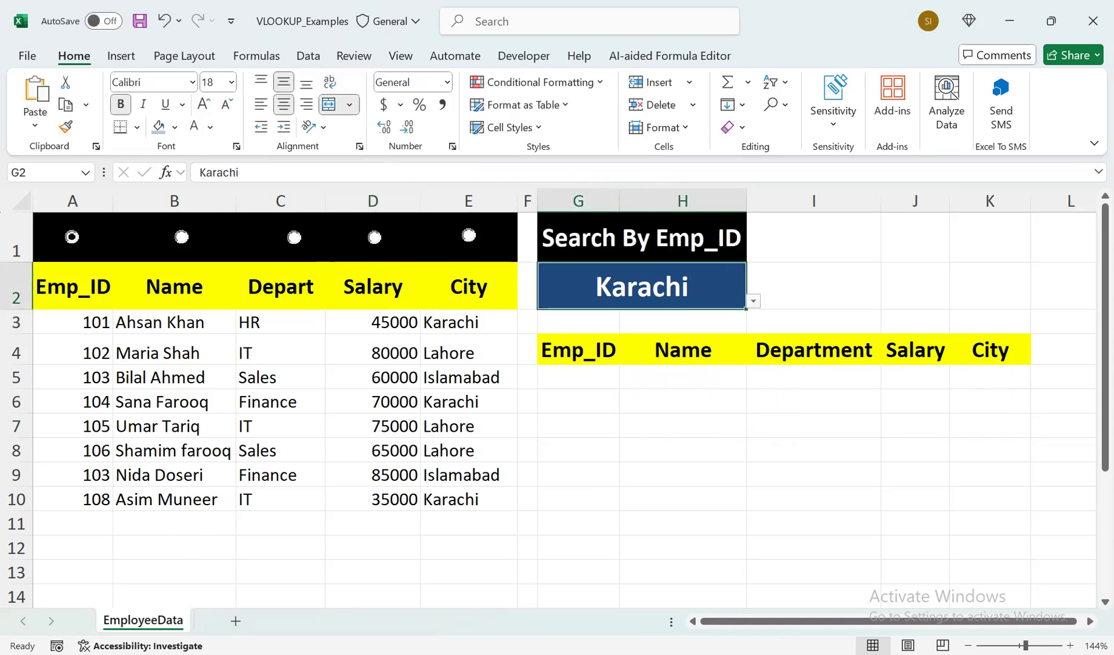
pyautogui.hotkey('alt', 'Down')
pyautogui.press('Down')
pyautogui.press('Down')
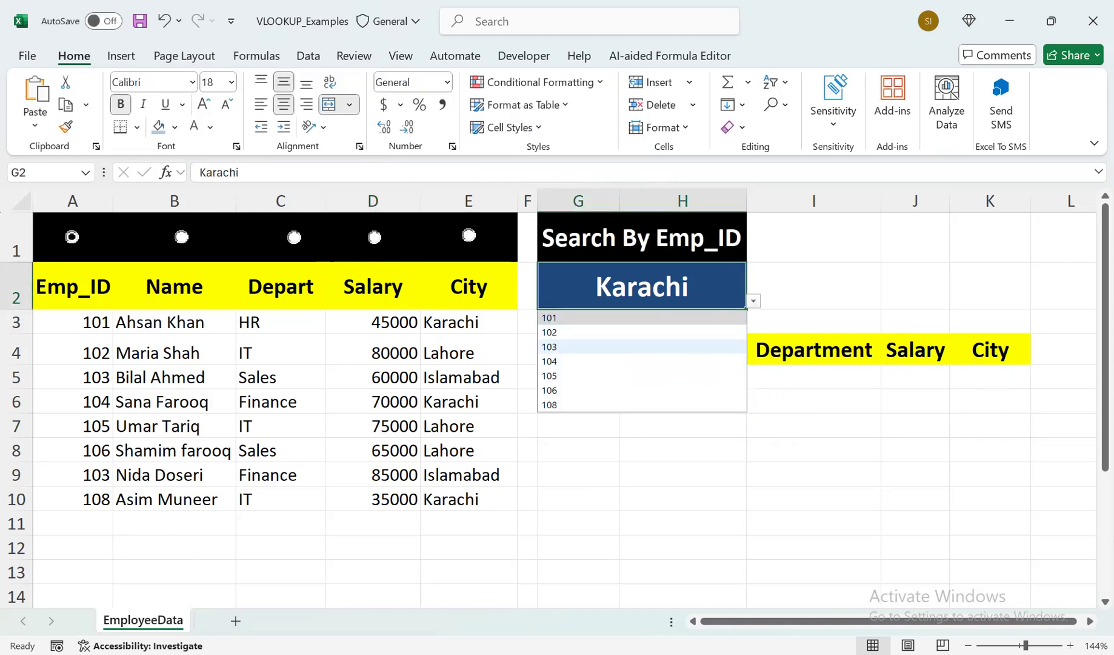
pyautogui.press('Return')
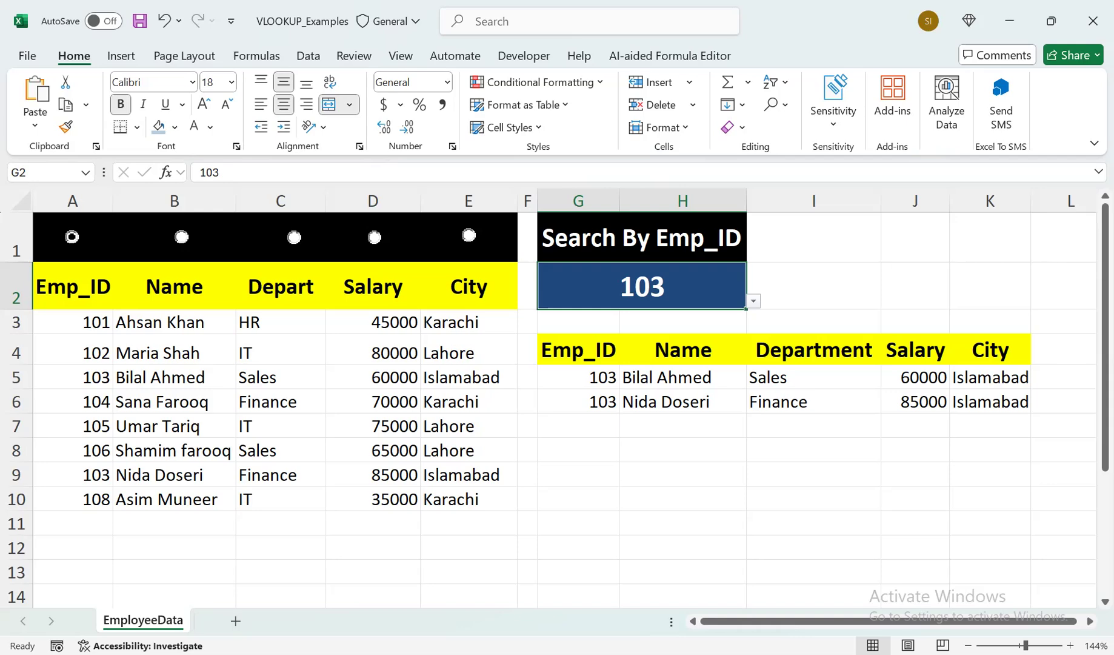
# Create a copy of the EmployeeData sheet, placed before the original.
pyautogui.rightClick(163, 619)
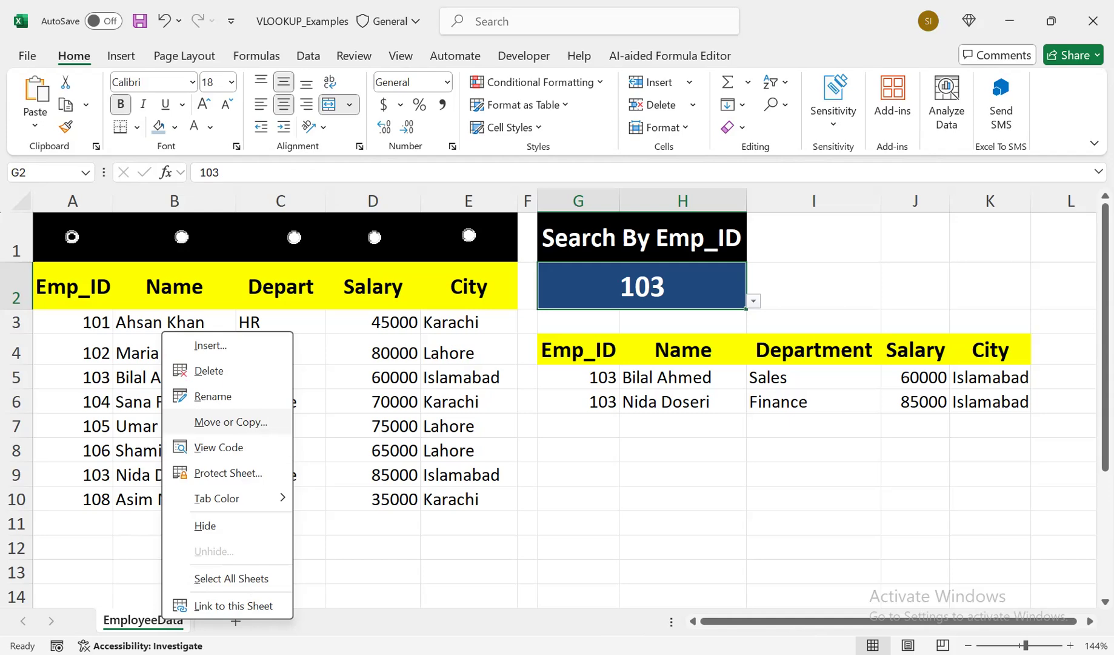
pyautogui.click(230, 421)
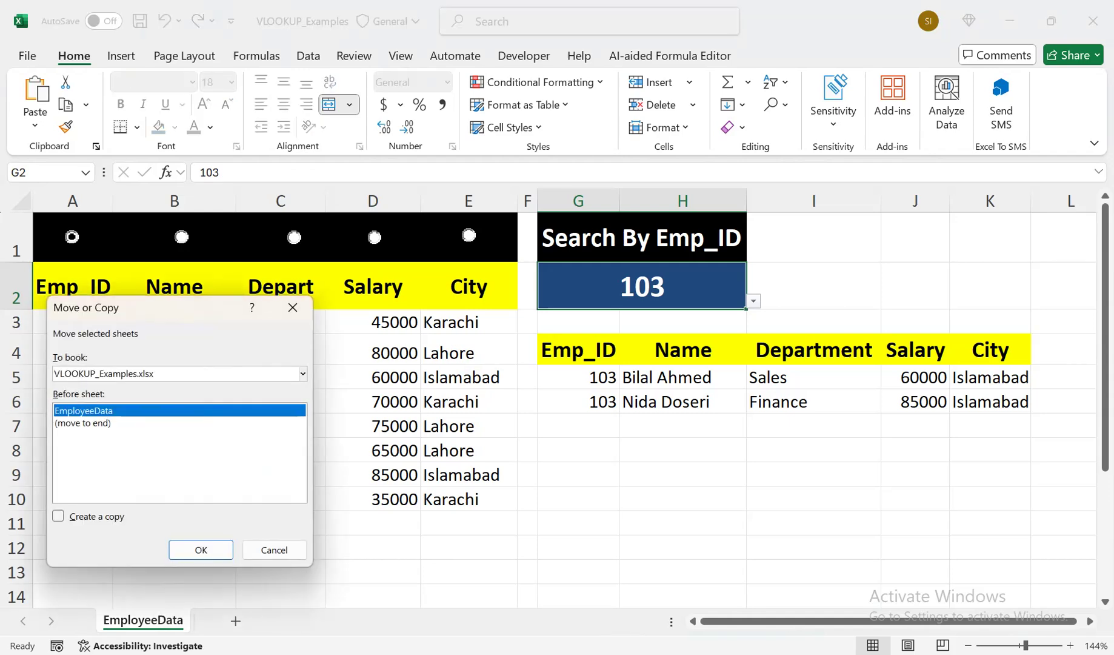
pyautogui.click(58, 516)
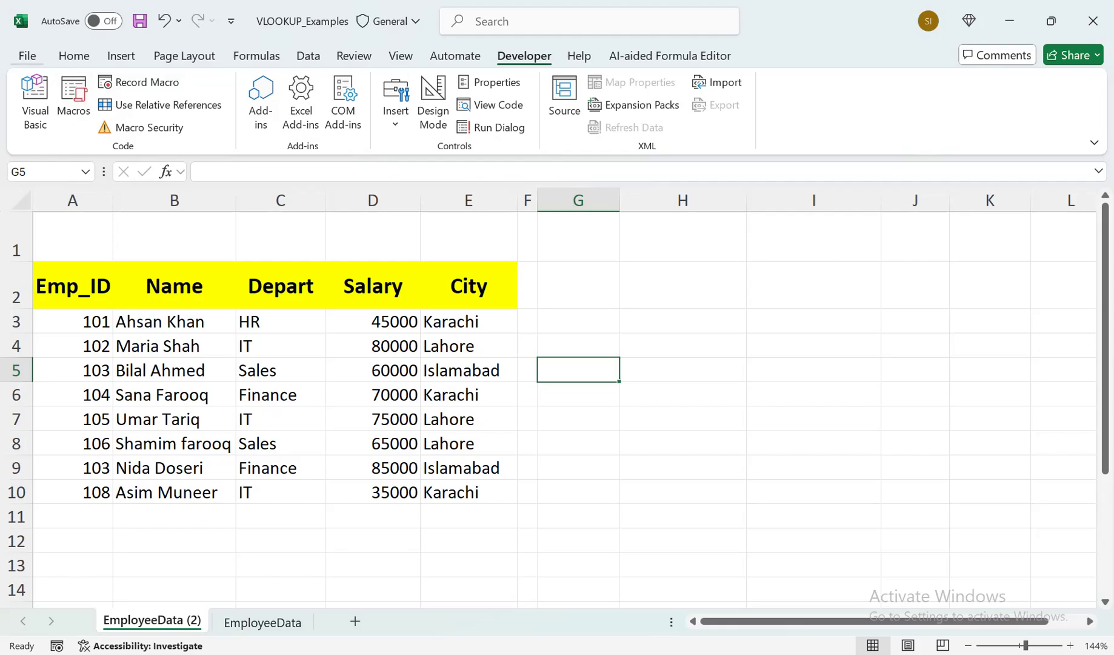
# Check the ribbon customization options to see whether the Developer tab is enabled, and accept them.
pyautogui.click(27, 55)
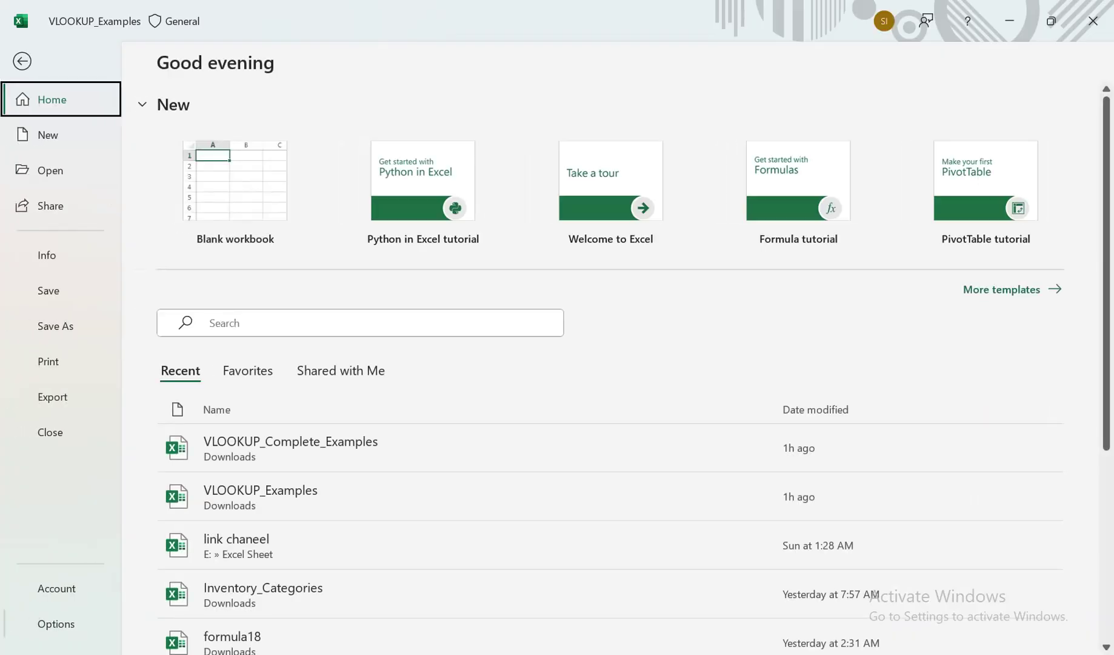
pyautogui.click(56, 623)
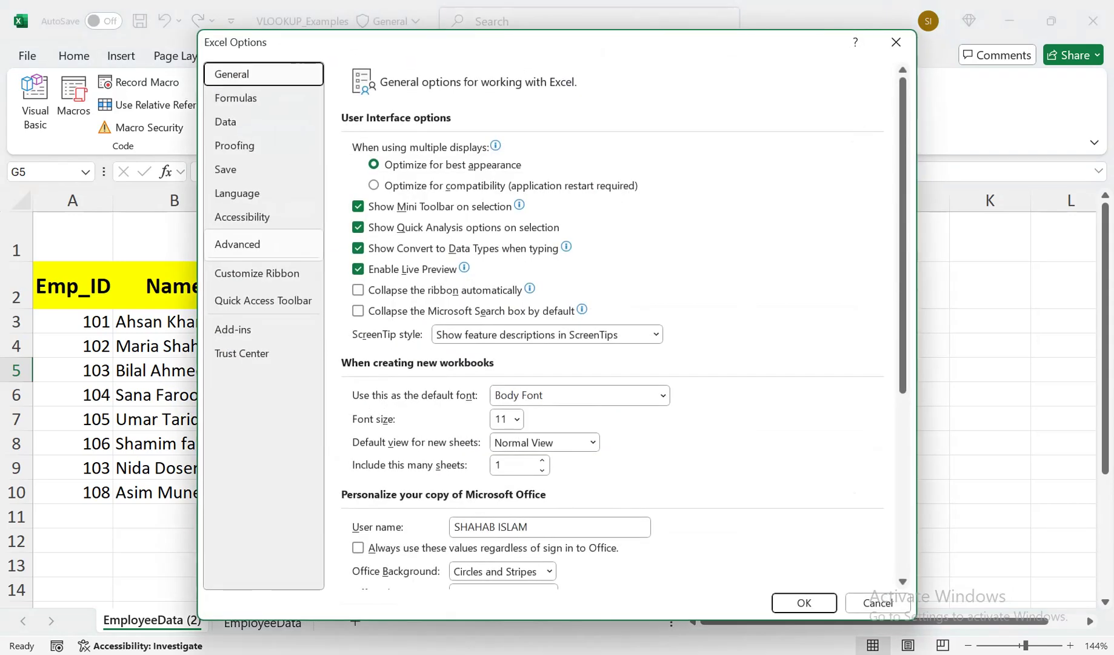
pyautogui.click(257, 273)
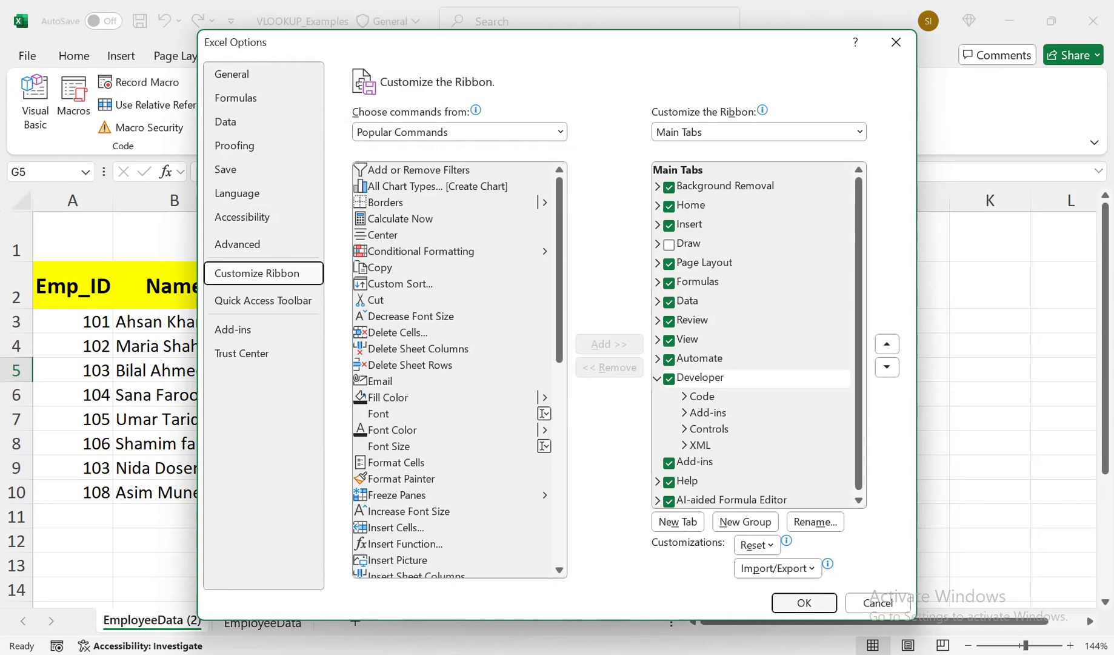
pyautogui.press('Return')
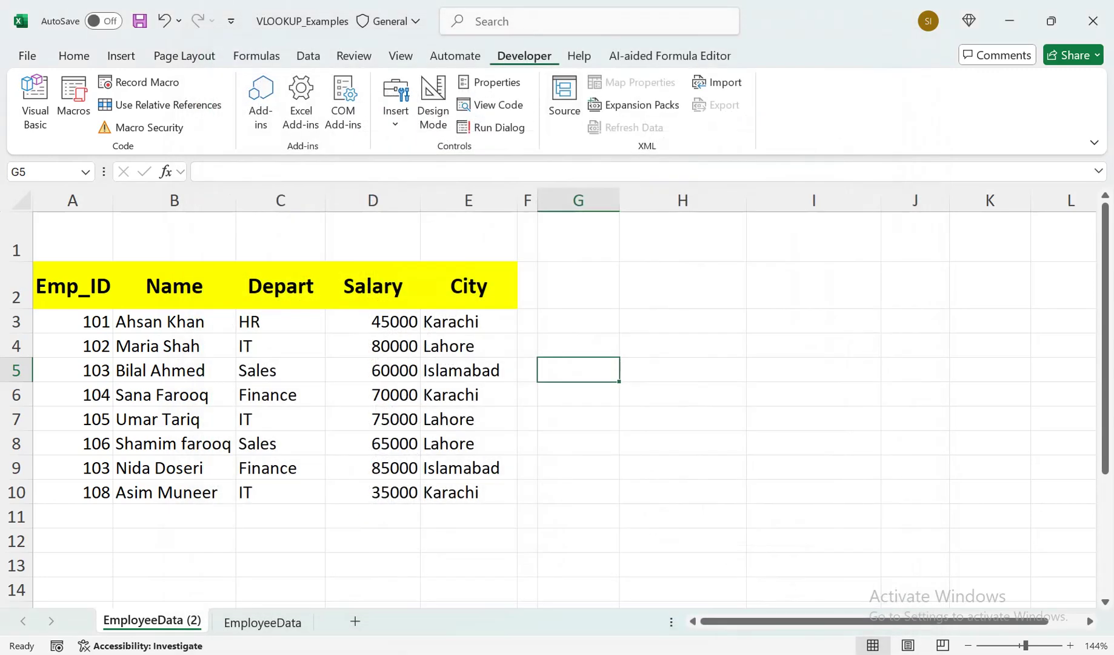
# Insert an ActiveX option button inside cell A1, above the Emp_ID header.
pyautogui.click(395, 103)
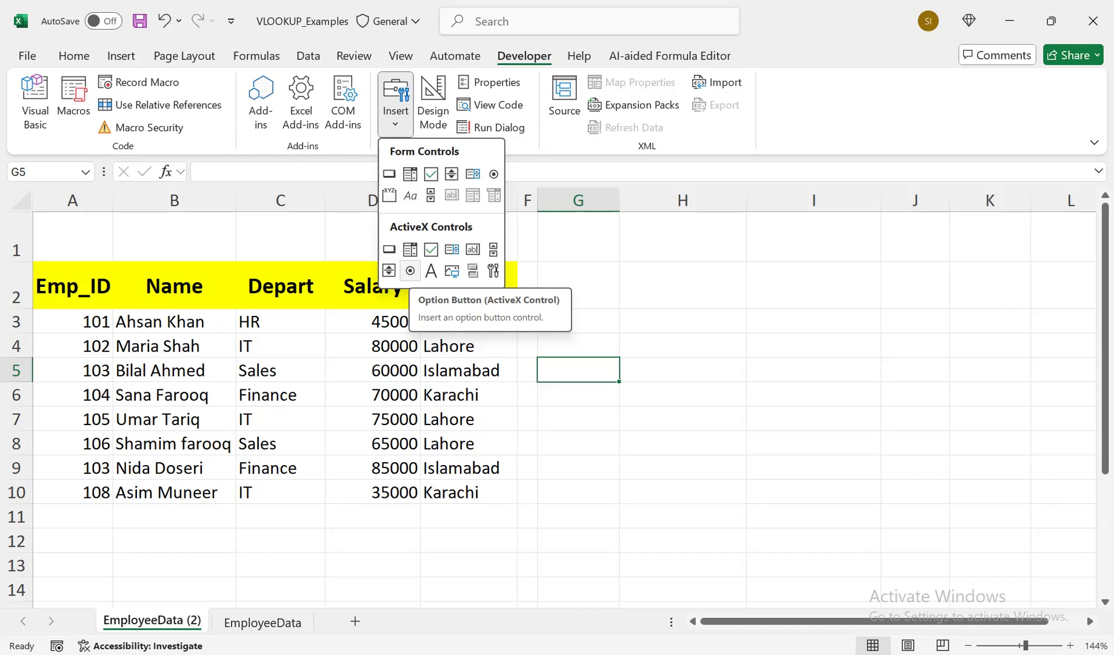
pyautogui.click(410, 270)
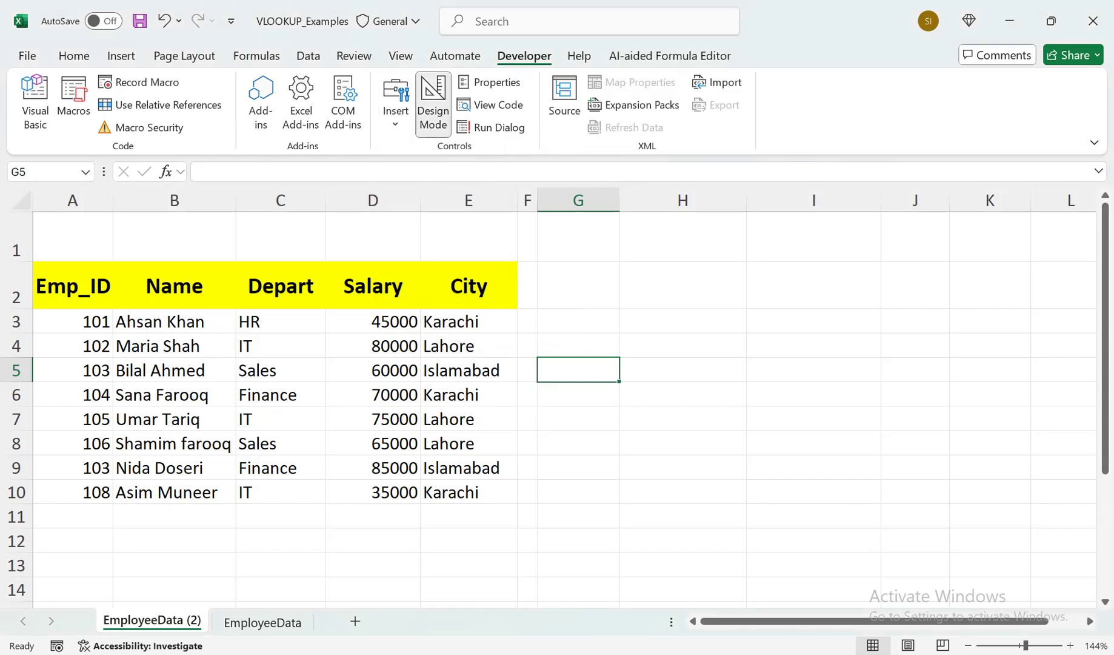
pyautogui.moveTo(43, 216); pyautogui.dragTo(109, 257)
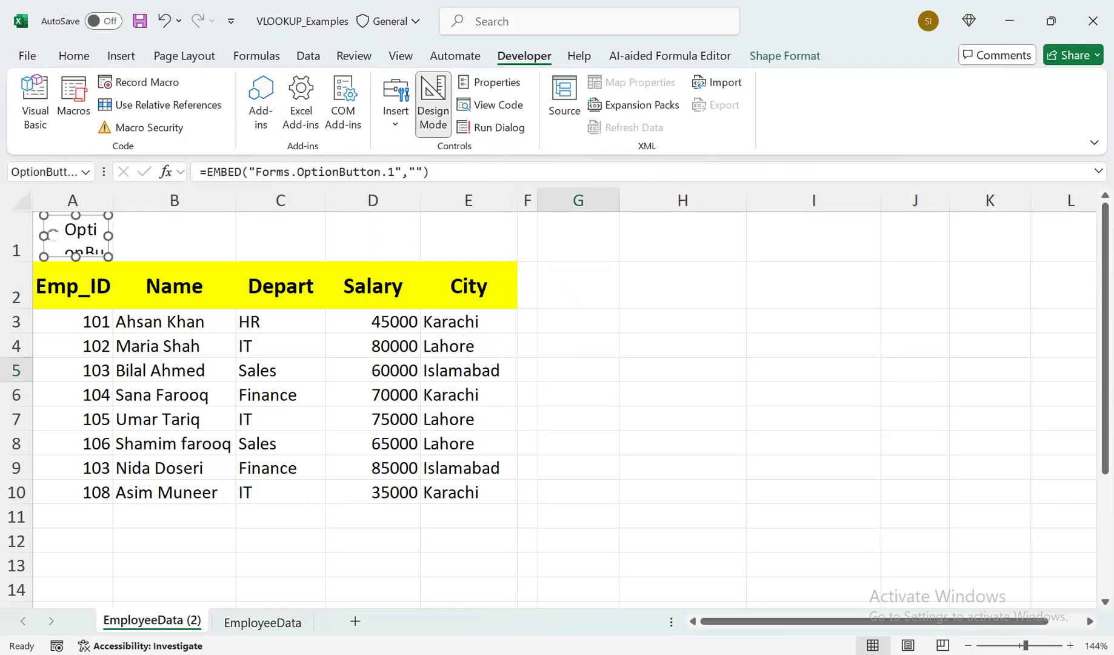
# Clear the option button's caption and set its linked cell to A1 in its properties.
pyautogui.rightClick(78, 231)
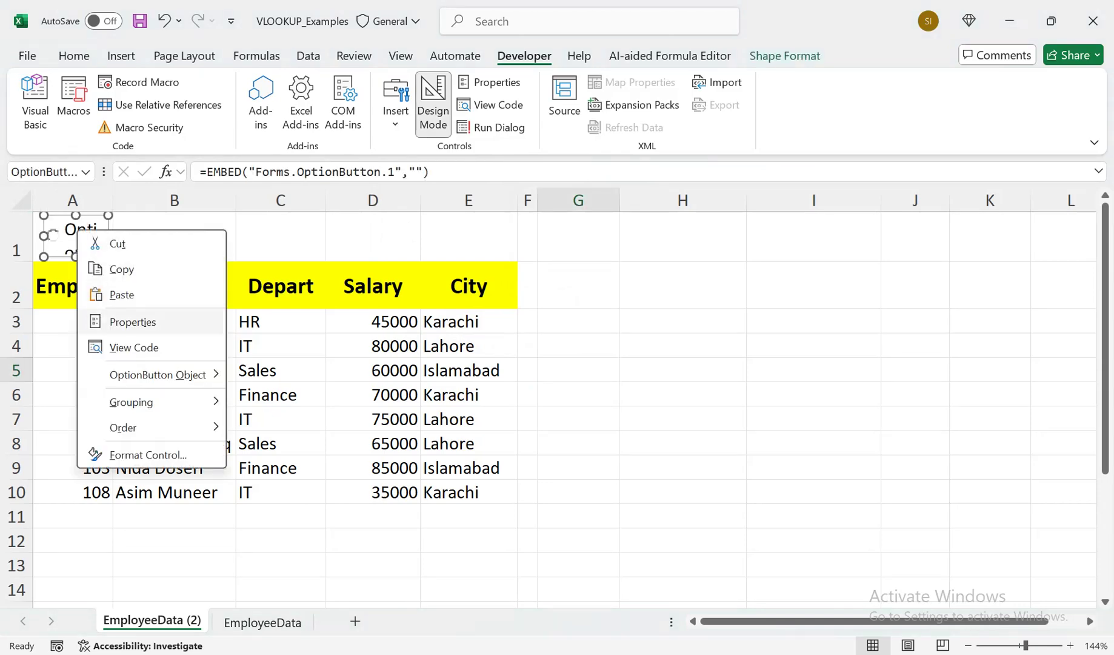
pyautogui.click(133, 322)
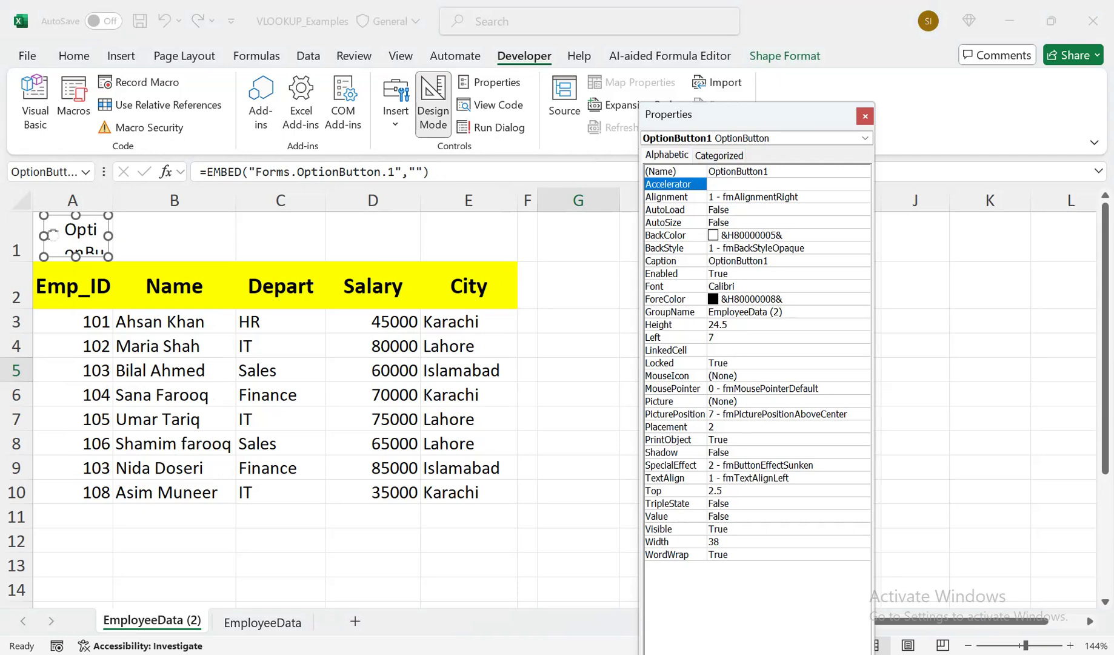
pyautogui.click(673, 261)
pyautogui.moveTo(771, 260); pyautogui.dragTo(708, 261)
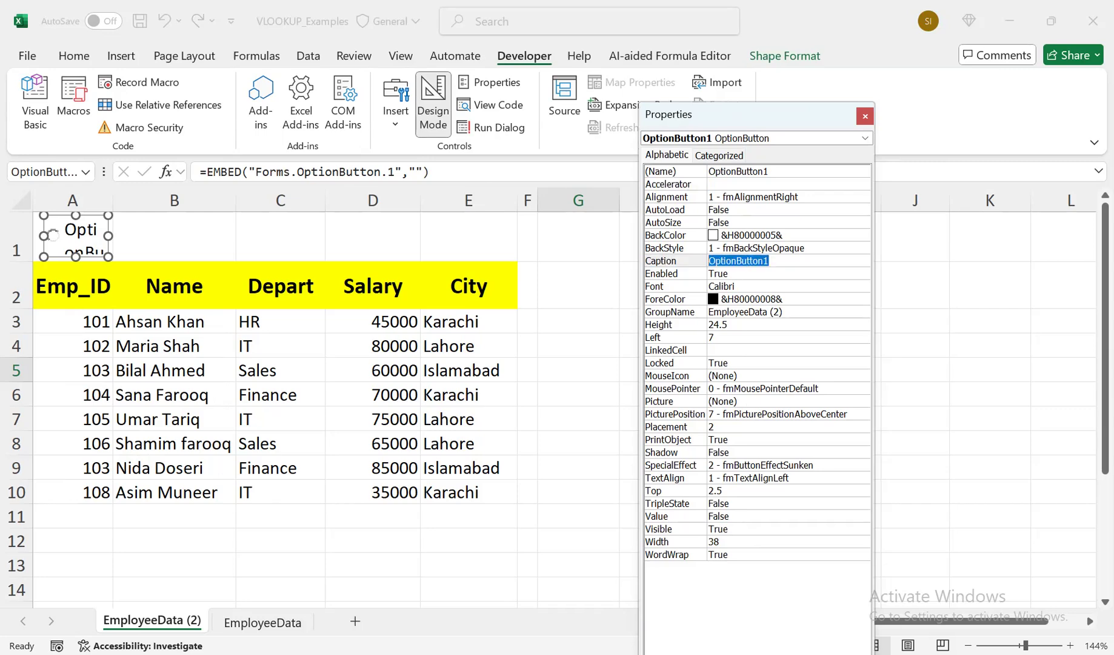
pyautogui.press('BackSpace')
pyautogui.moveTo(757, 114); pyautogui.dragTo(495, 162)
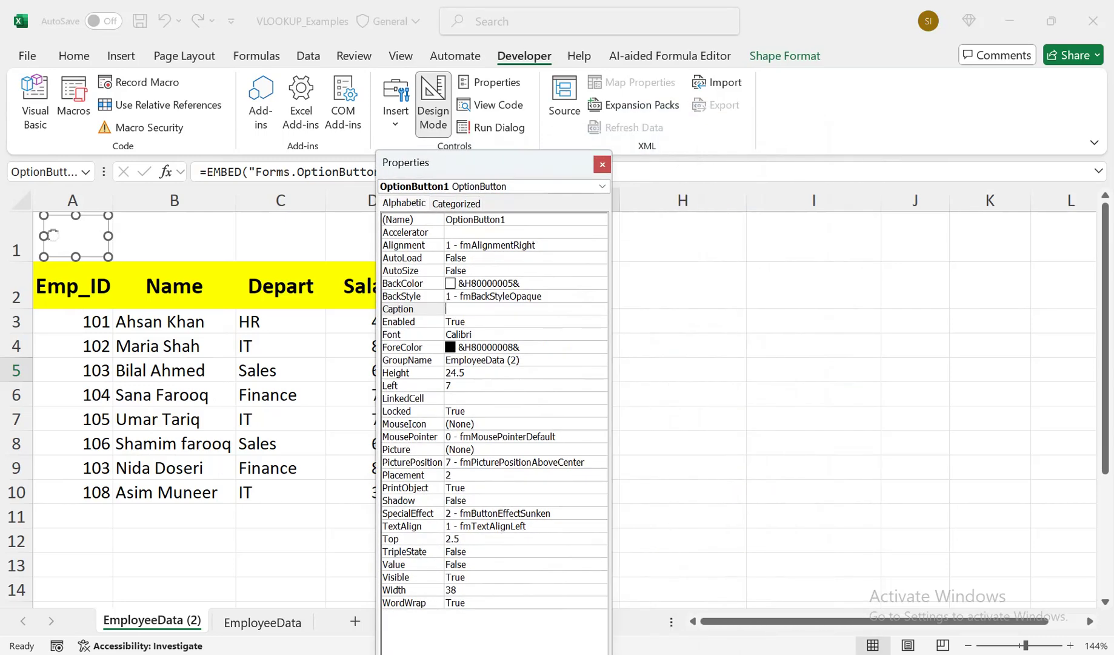
pyautogui.click(485, 398)
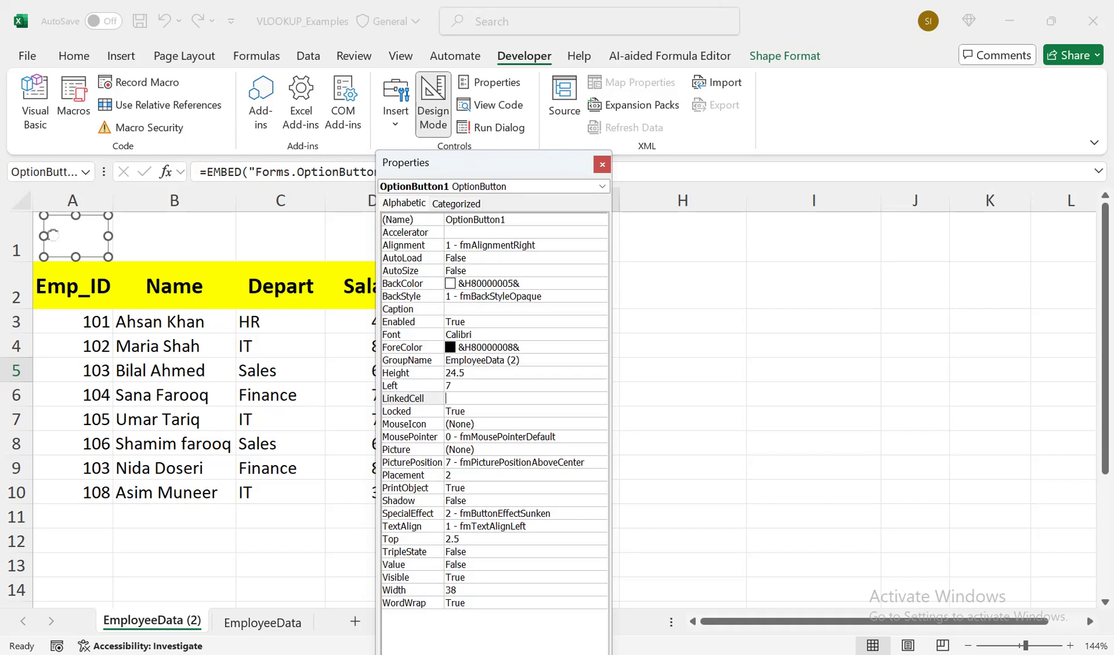
pyautogui.write('A1')
pyautogui.click(602, 164)
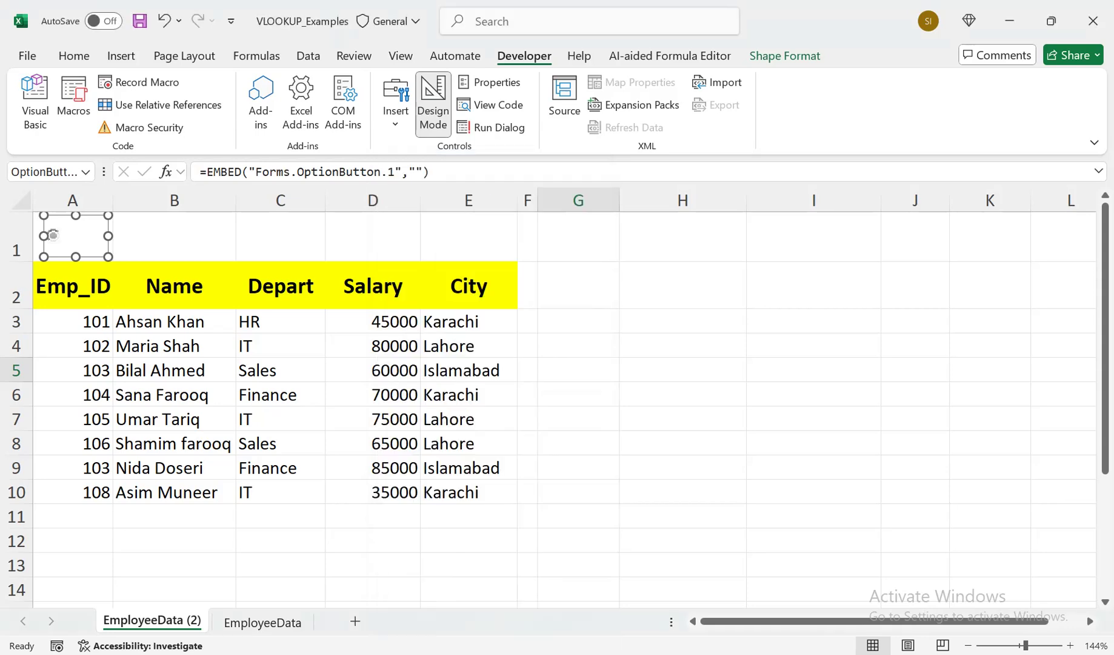
# Turn off Design Mode, select the option button in cell A1 to test it, and return to Design Mode.
pyautogui.click(174, 322)
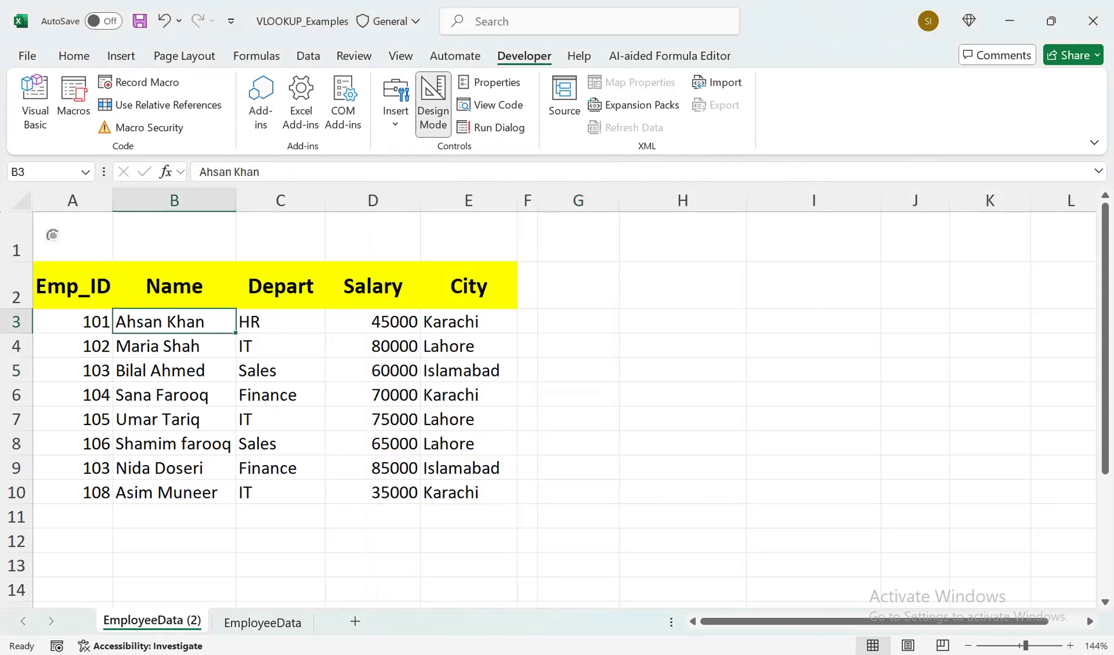
pyautogui.rightClick(85, 239)
pyautogui.press('Escape')
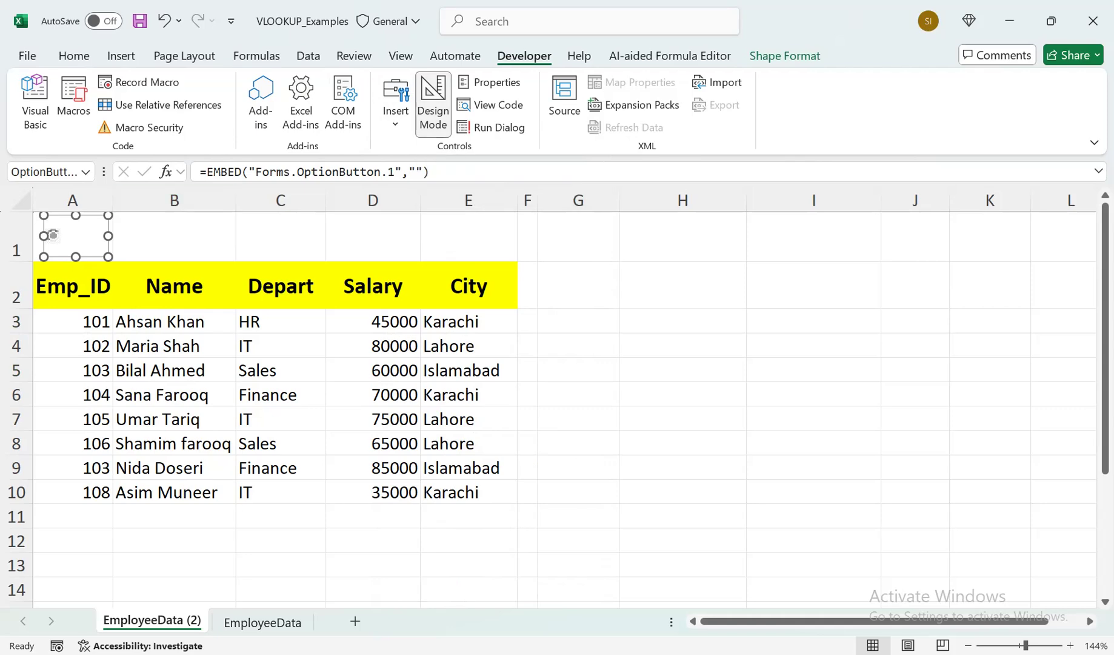
pyautogui.click(434, 105)
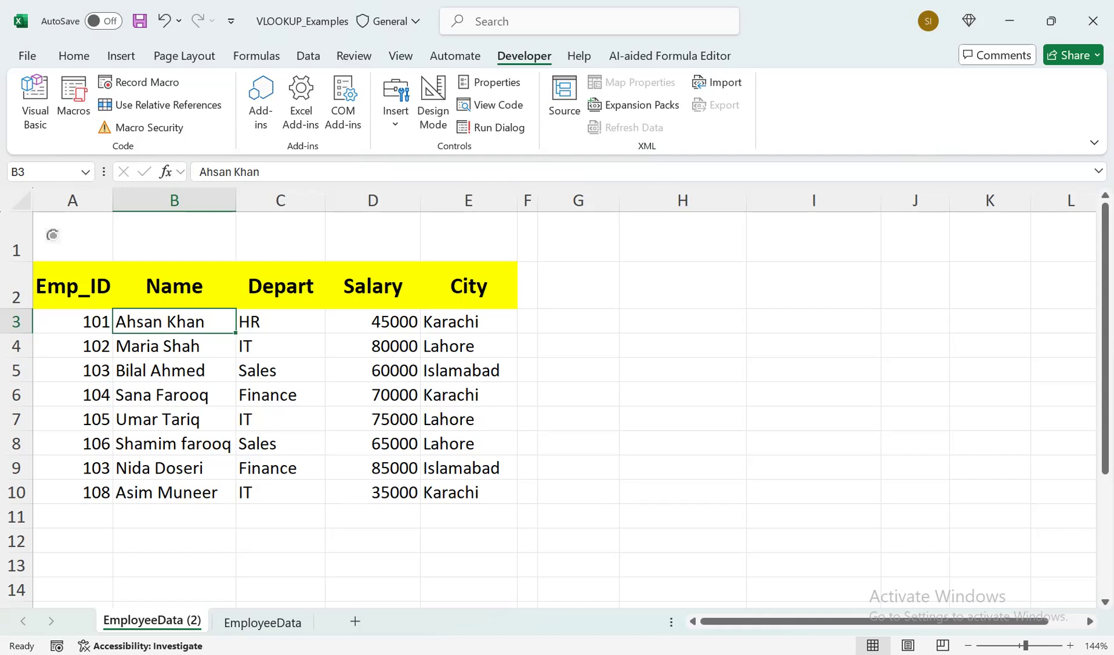
pyautogui.click(53, 234)
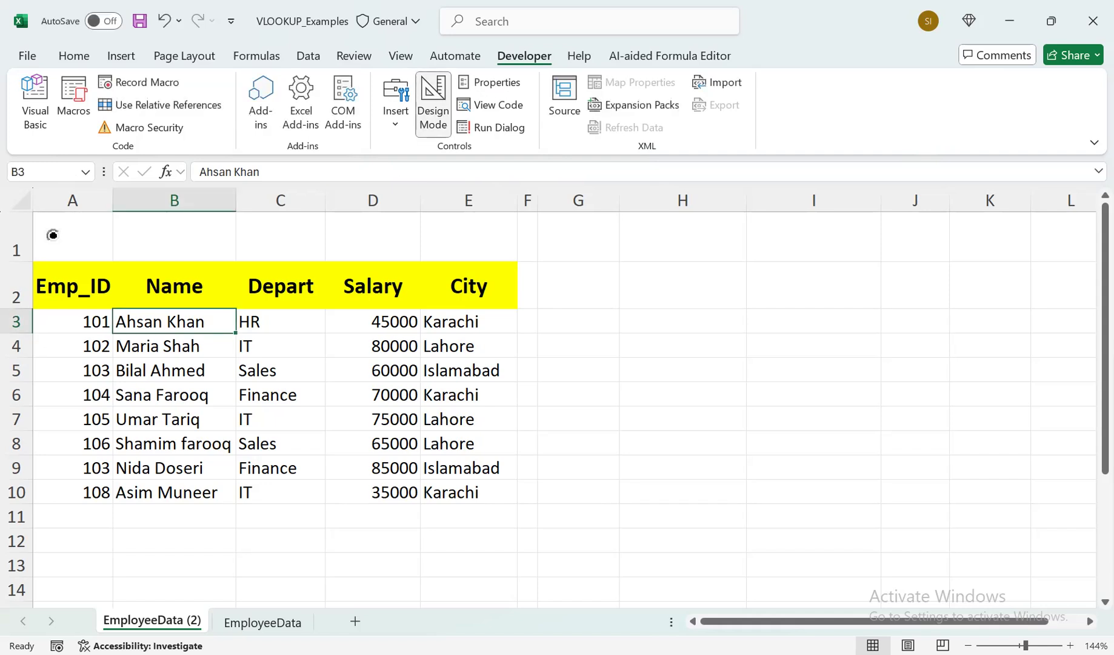
# Copy the option button from cell A1 into B1 above the Name header and set the copy's linked cell to A2.
pyautogui.click(53, 235)
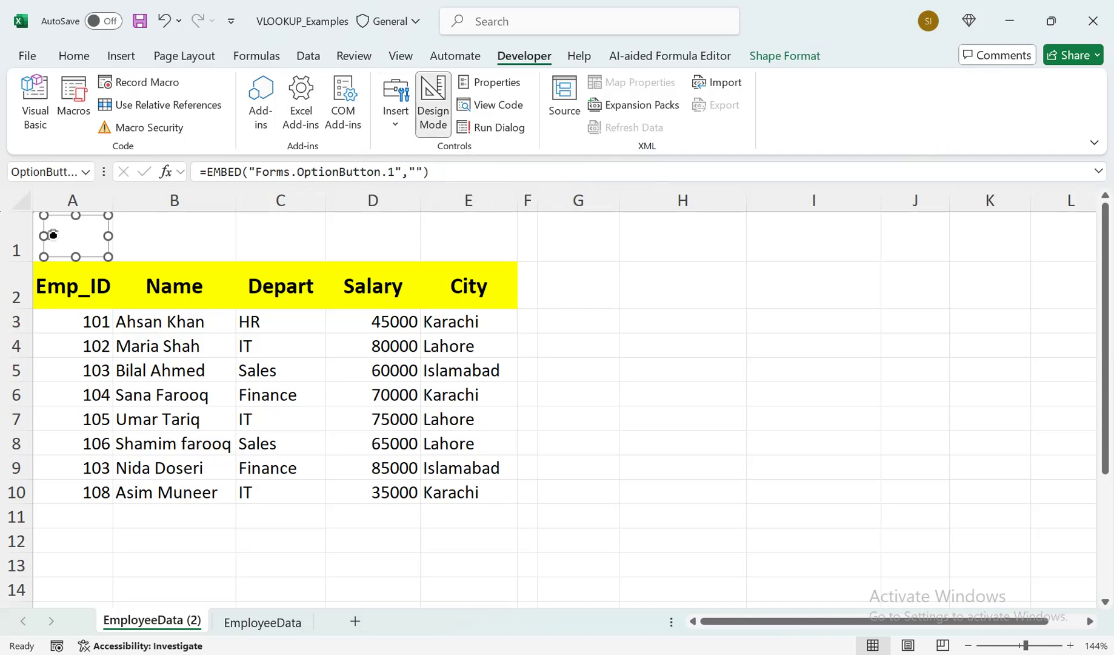
pyautogui.moveTo(53, 234); pyautogui.dragTo(143, 234)
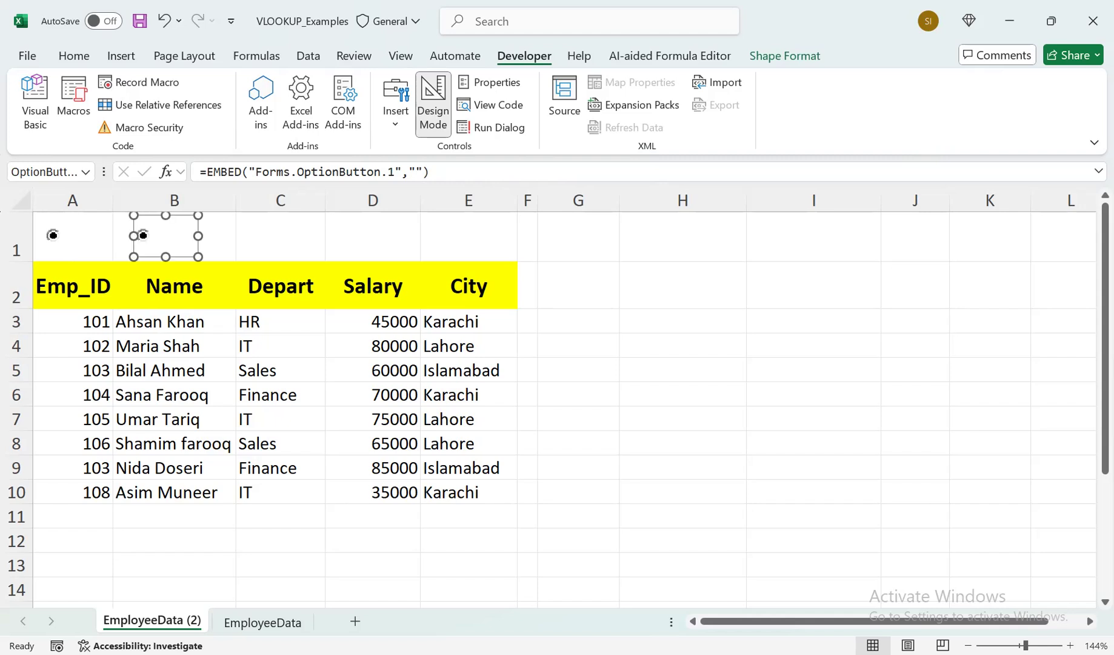
pyautogui.rightClick(156, 254)
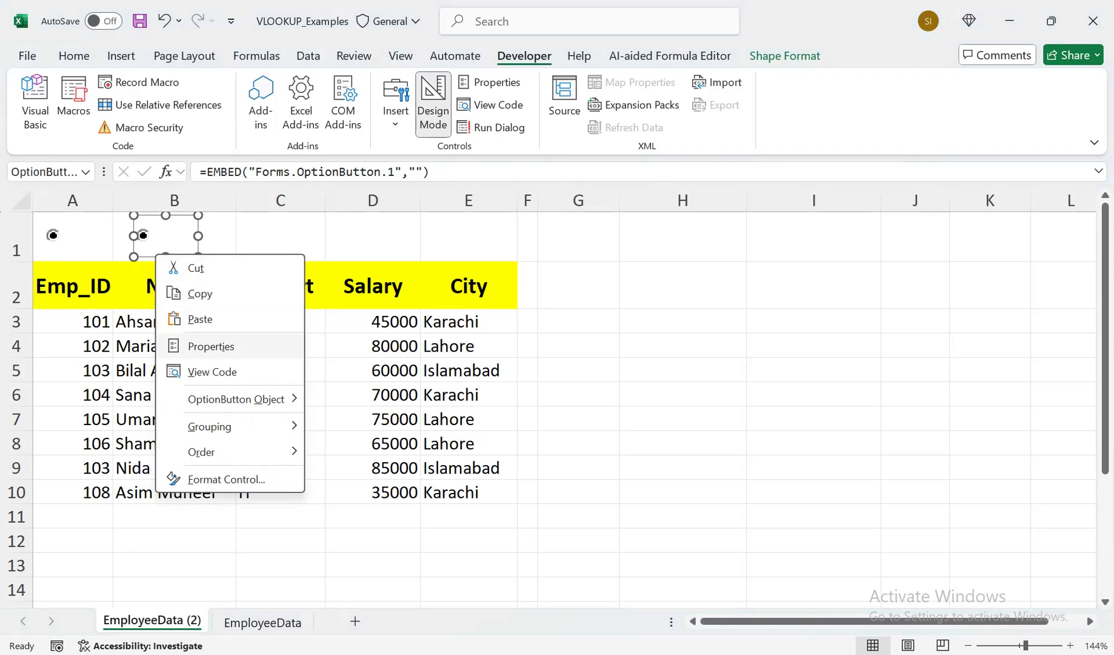
pyautogui.click(211, 346)
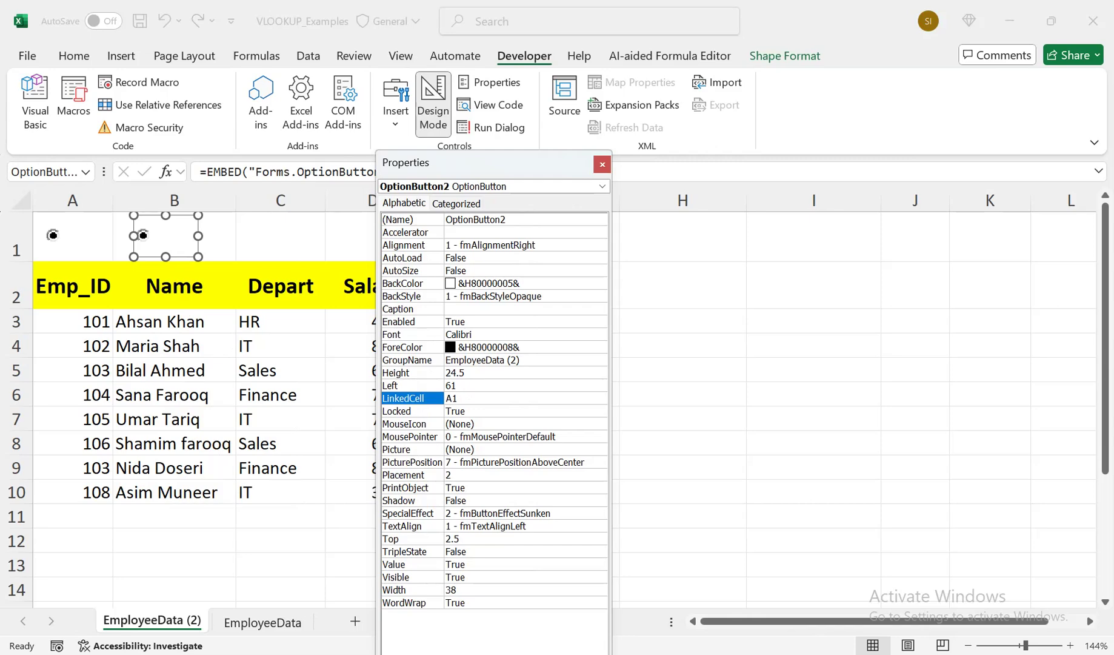
pyautogui.click(459, 398)
pyautogui.press('BackSpace')
pyautogui.write('2')
pyautogui.click(602, 164)
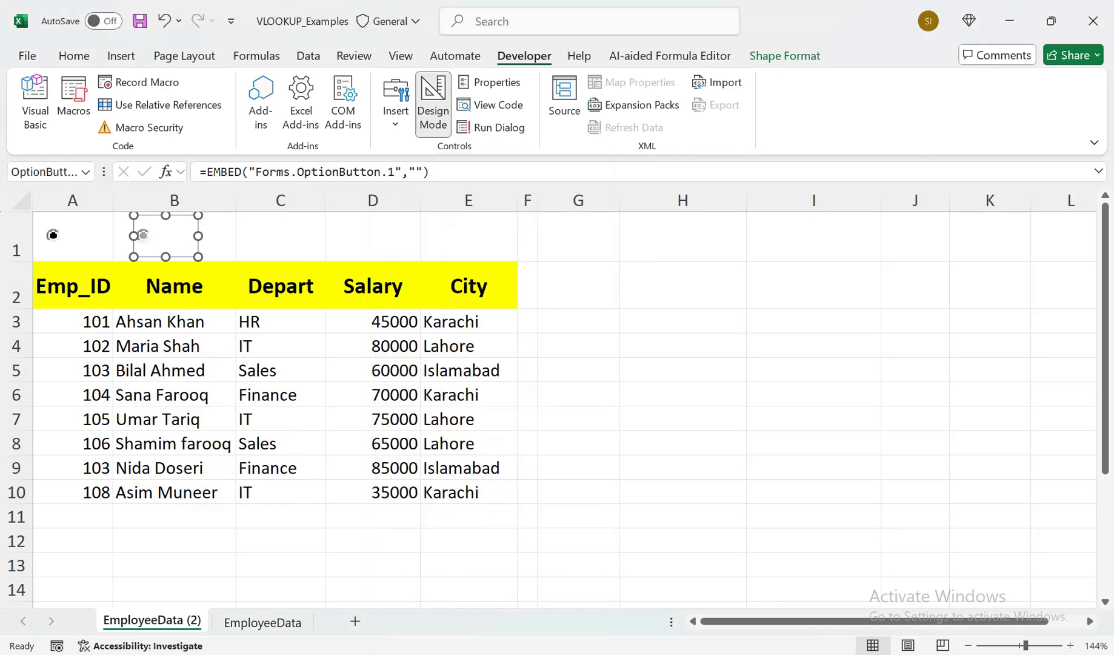
# Copy the option button from cell B1 into C1 above the Depart header and set the copy's linked cell to A3.
pyautogui.moveTo(186, 254); pyautogui.dragTo(303, 254)
pyautogui.rightClick(304, 254)
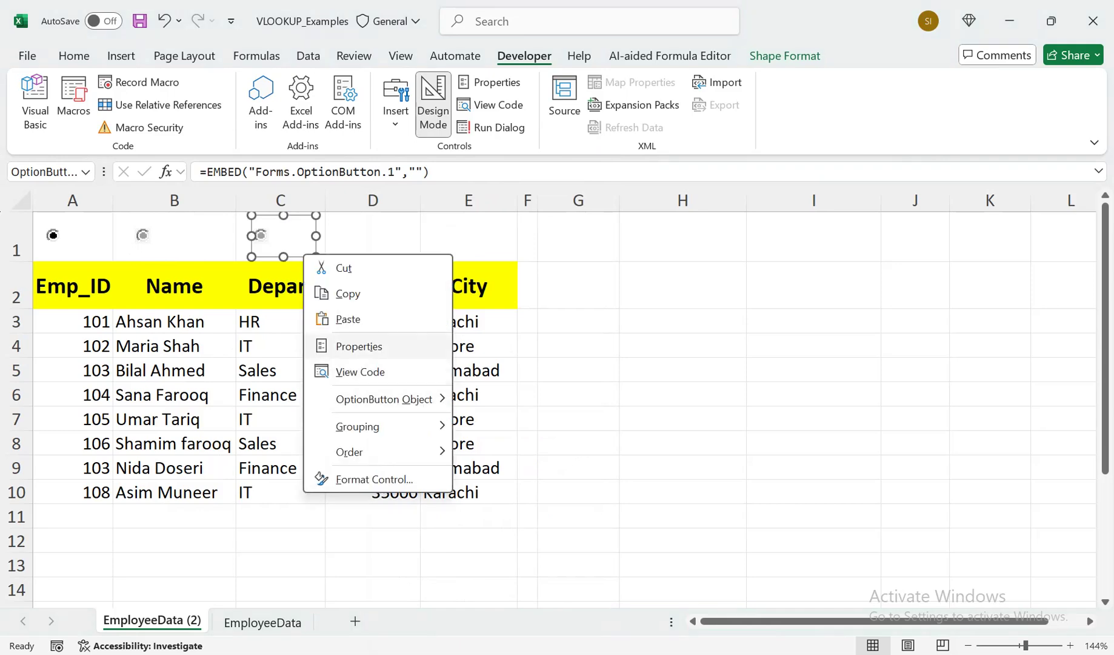
pyautogui.click(359, 346)
pyautogui.click(461, 398)
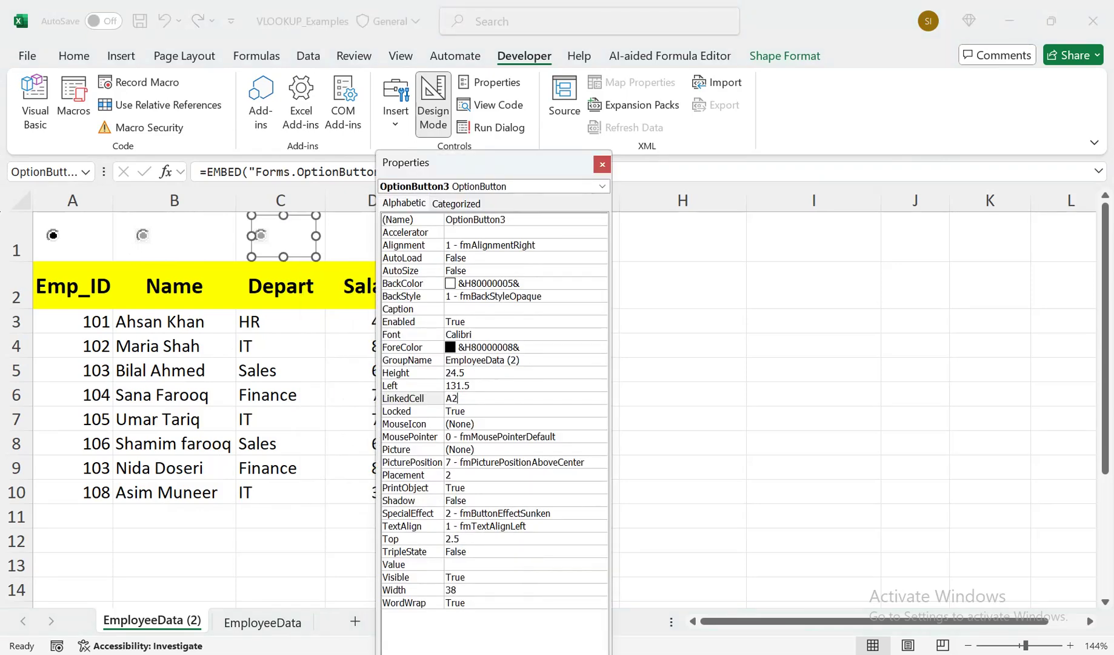
pyautogui.press('BackSpace')
pyautogui.write('3')
# Set the background color of the option button above Depart to the Desktop system color.
pyautogui.doubleClick(488, 283)
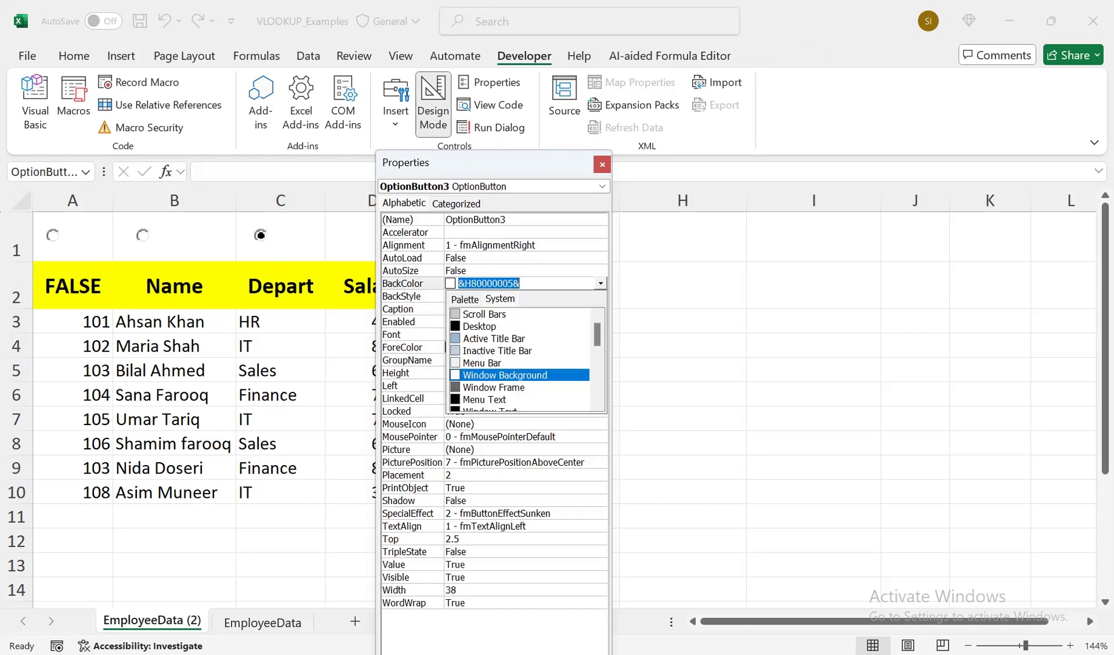
pyautogui.click(479, 326)
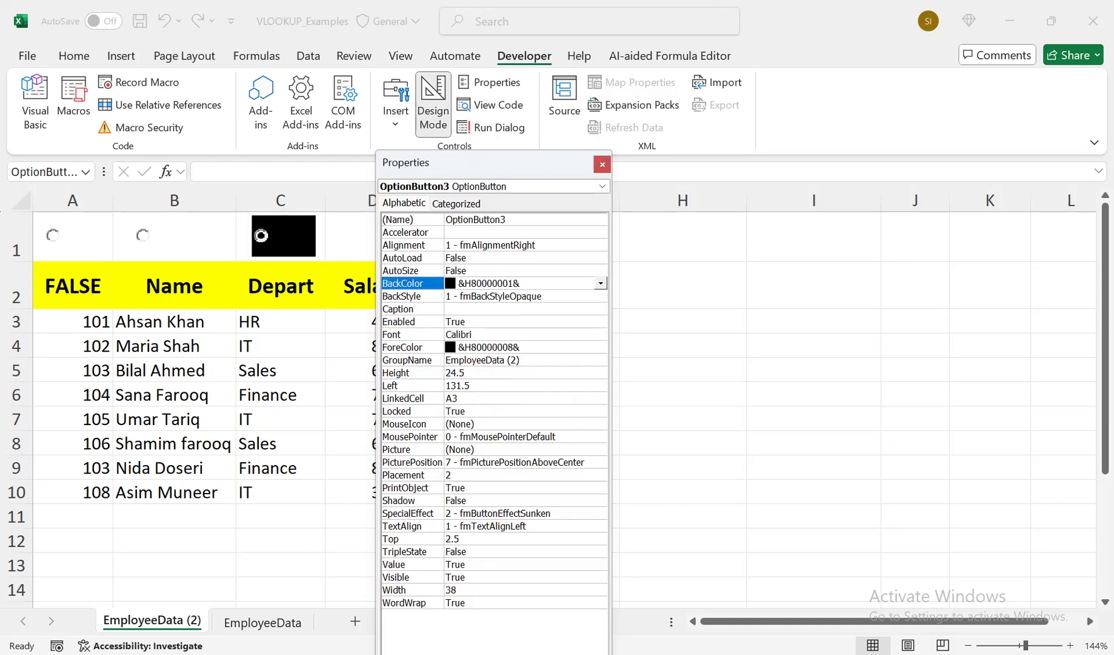
pyautogui.click(602, 164)
# Give the option buttons in cells B1 and A1 the Desktop system color as their background color.
pyautogui.rightClick(157, 240)
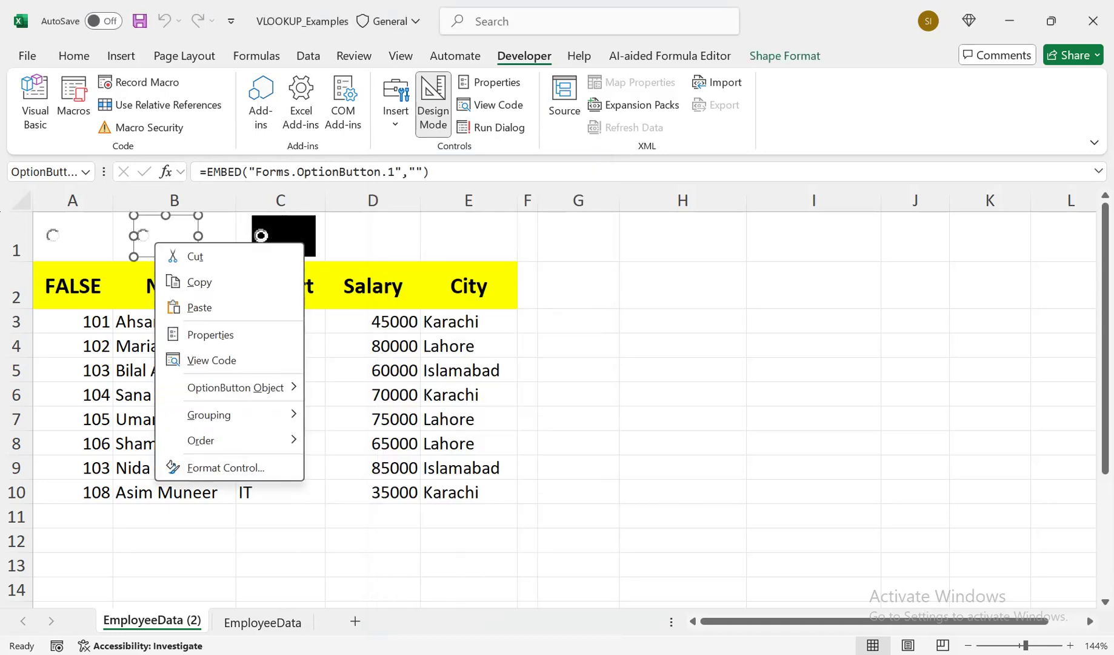
pyautogui.click(200, 334)
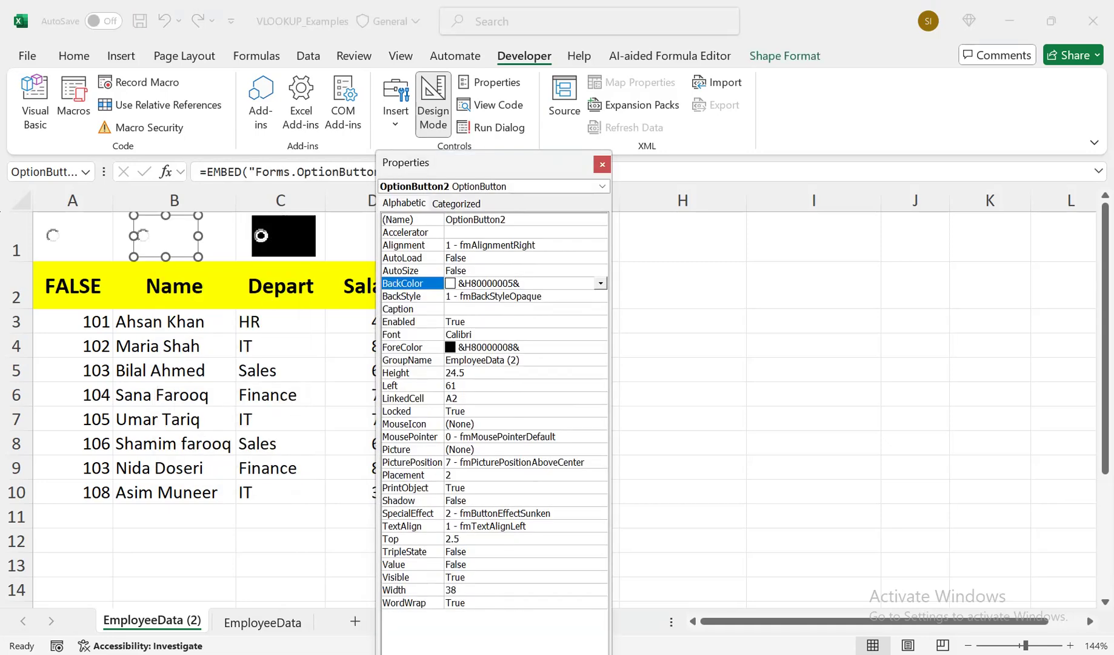
pyautogui.click(600, 283)
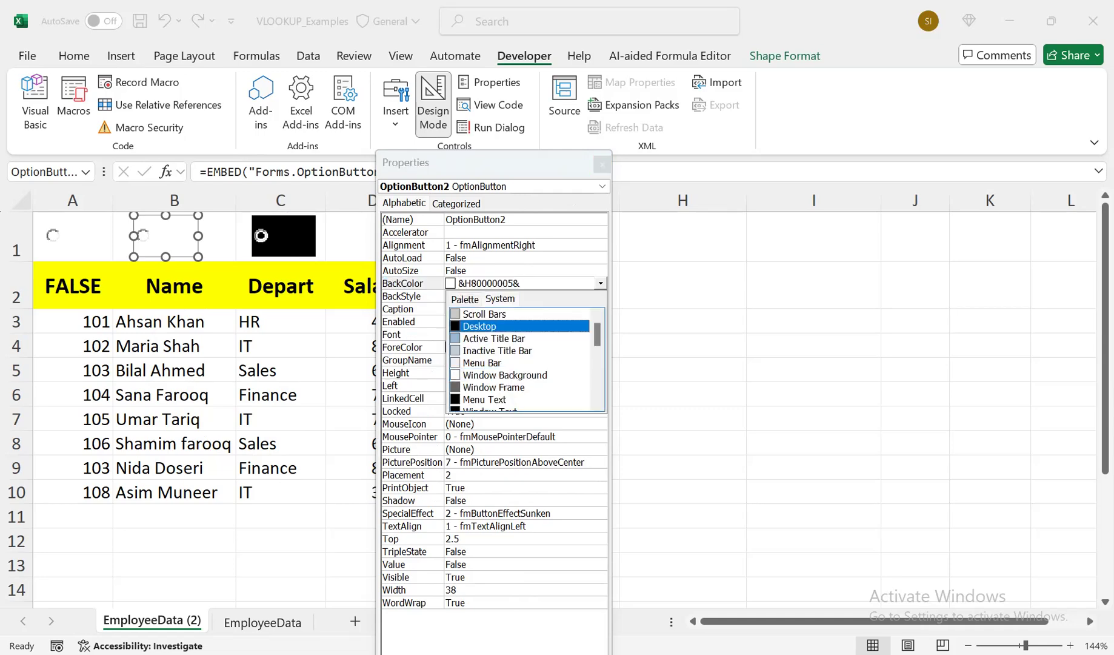
pyautogui.click(485, 326)
pyautogui.click(64, 234)
pyautogui.rightClick(65, 234)
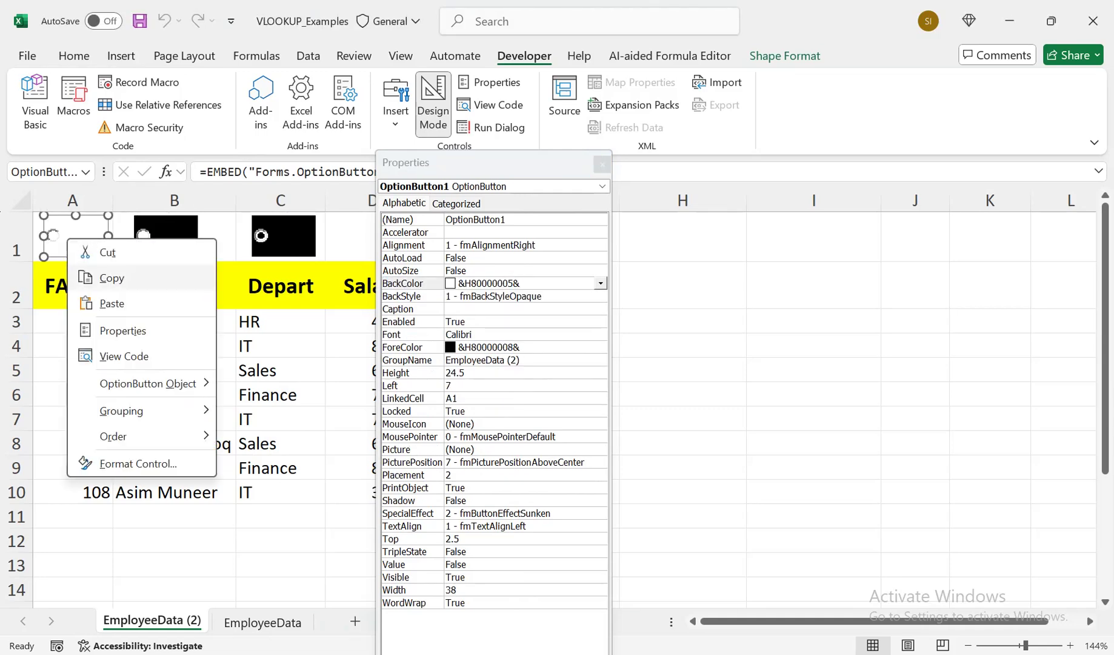
pyautogui.click(121, 330)
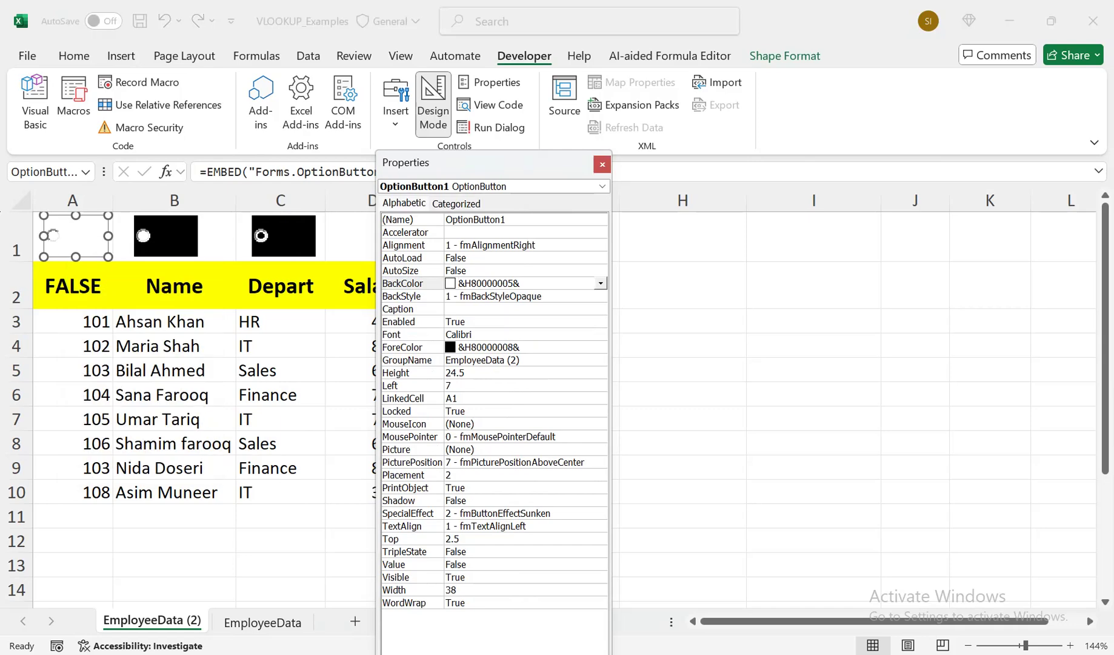
pyautogui.click(601, 283)
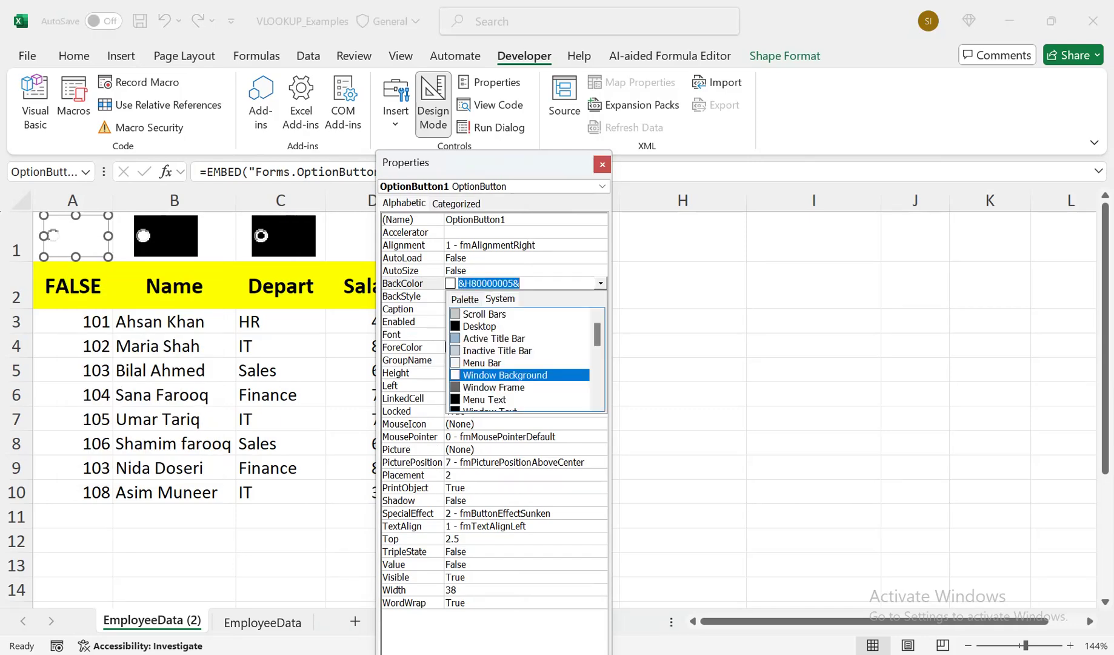
pyautogui.click(485, 326)
pyautogui.click(602, 164)
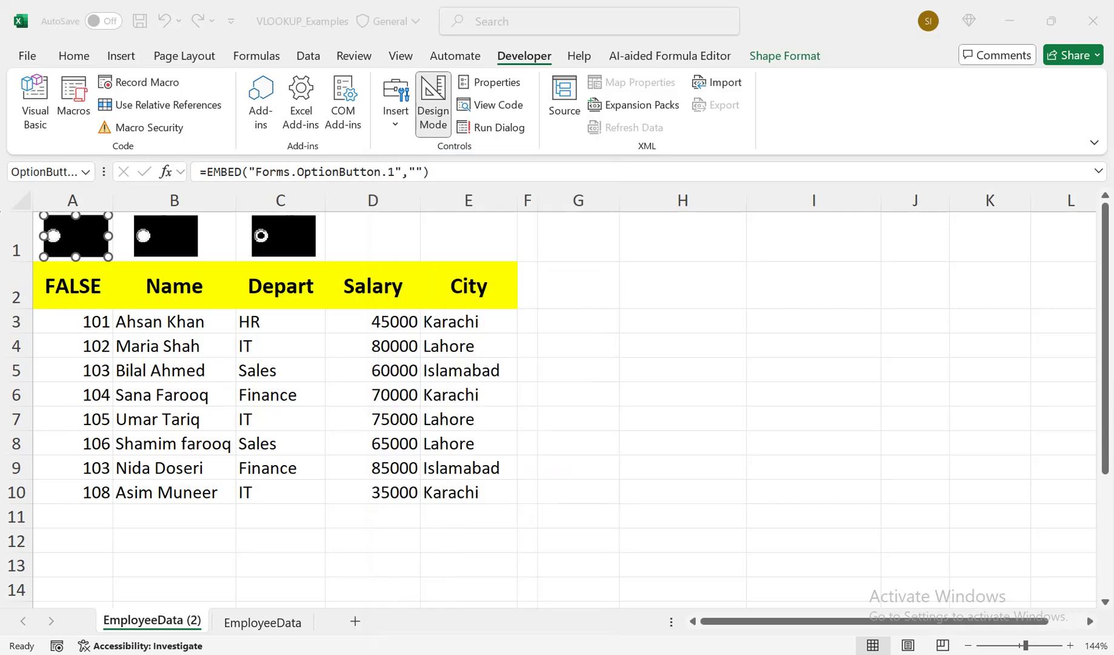
# Copy the option button in C1 to cells D1 and E1, and clear the linked cell of the copy above Salary.
pyautogui.click(287, 236)
pyautogui.moveTo(284, 236); pyautogui.dragTo(465, 236)
pyautogui.rightClick(392, 246)
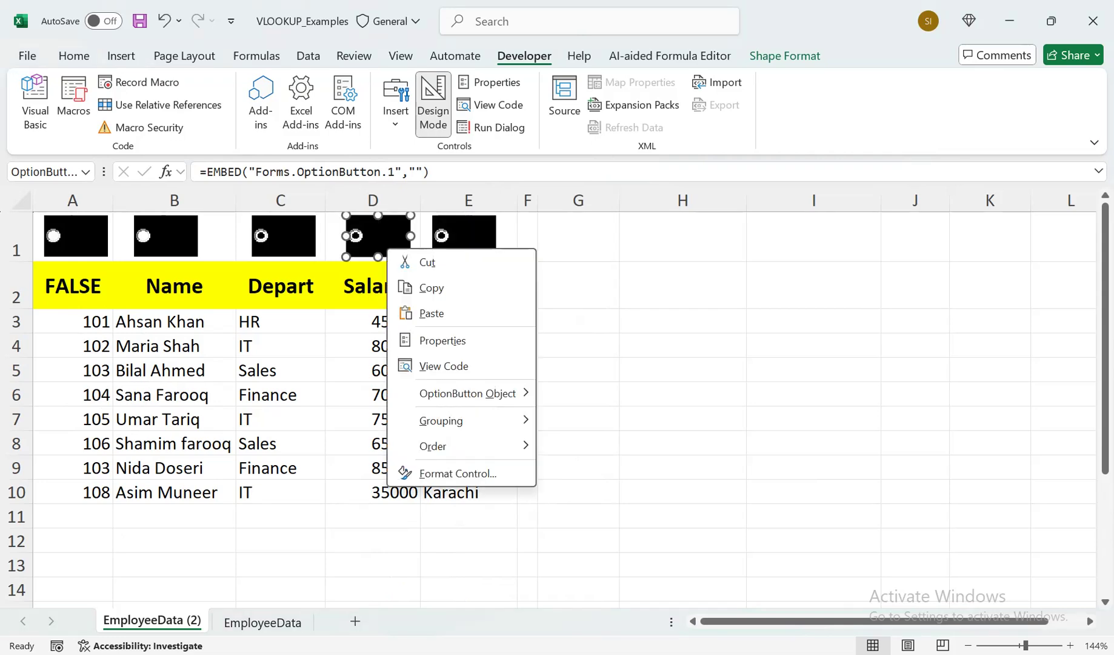
pyautogui.click(424, 338)
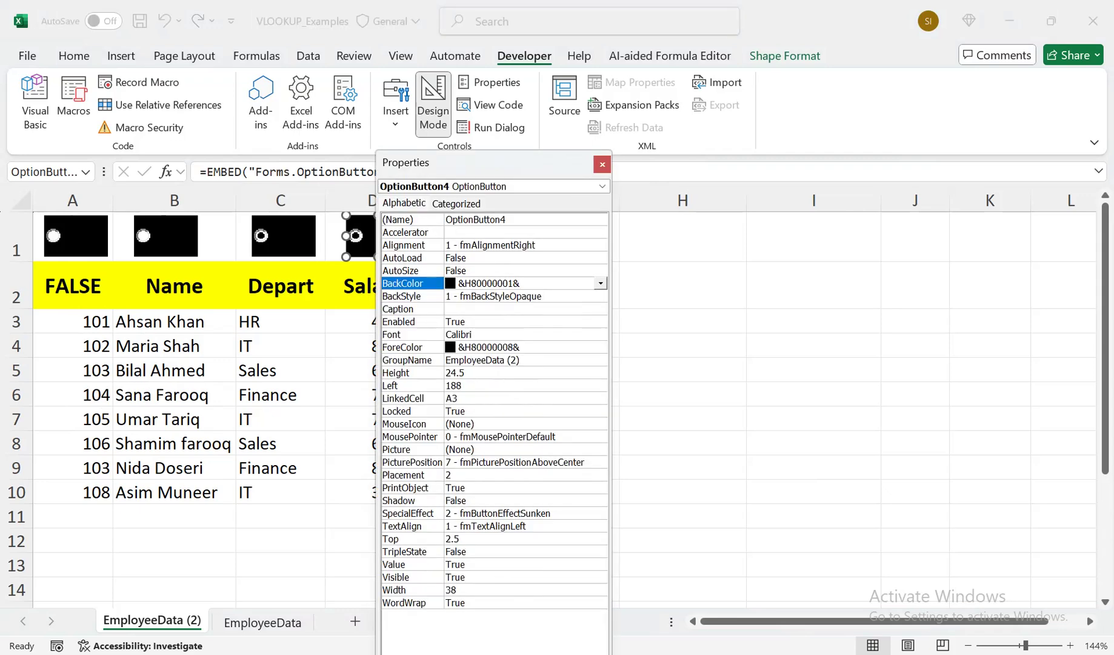
pyautogui.click(470, 398)
pyautogui.click(470, 398)
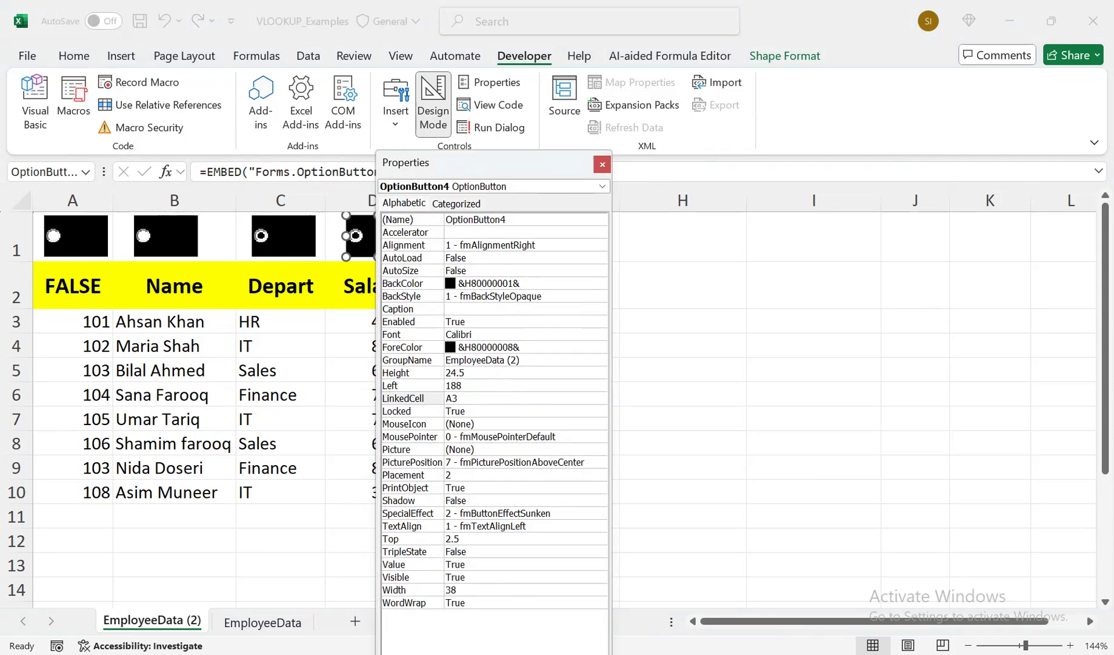
pyautogui.press('BackSpace')
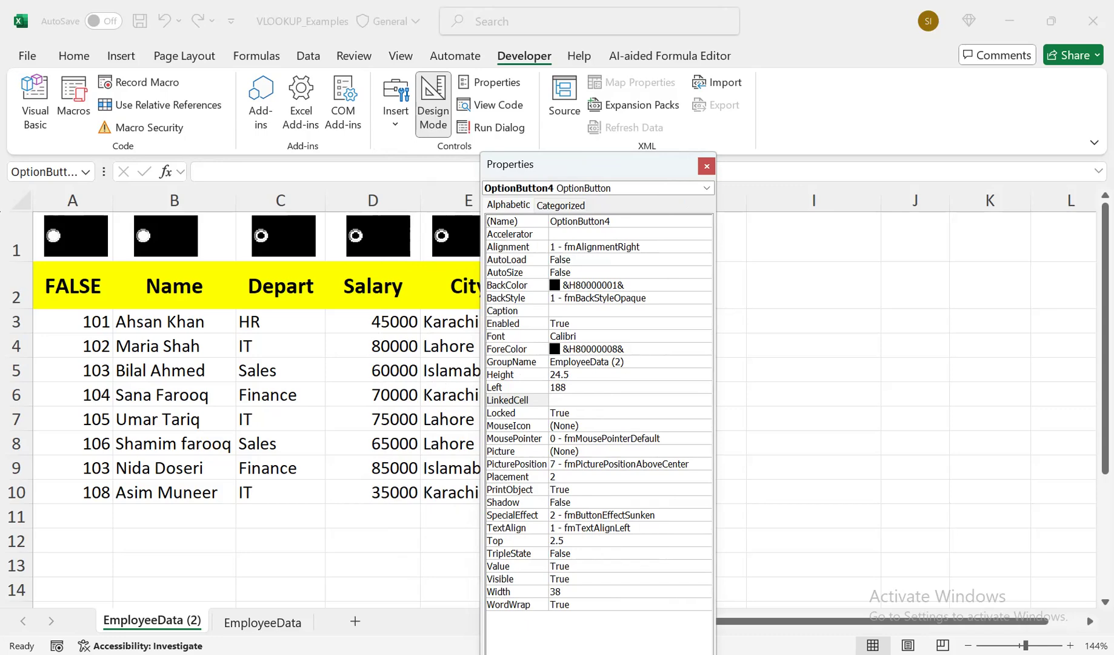
pyautogui.click(706, 166)
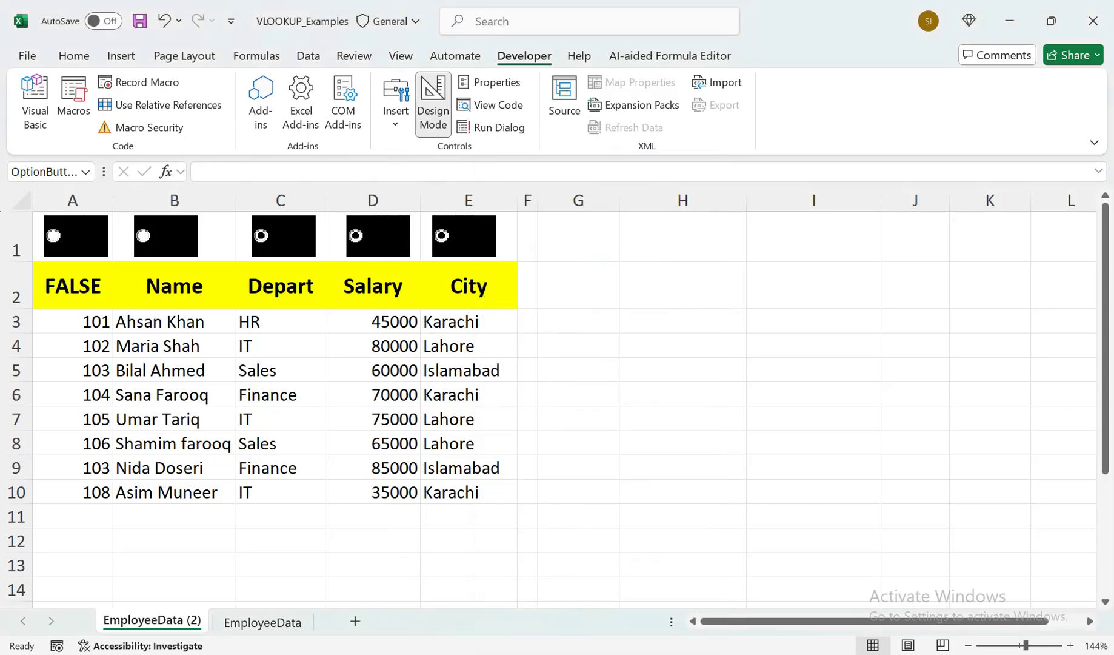
# Set the linked cell of the option button above City to E1.
pyautogui.rightClick(439, 232)
pyautogui.click(509, 320)
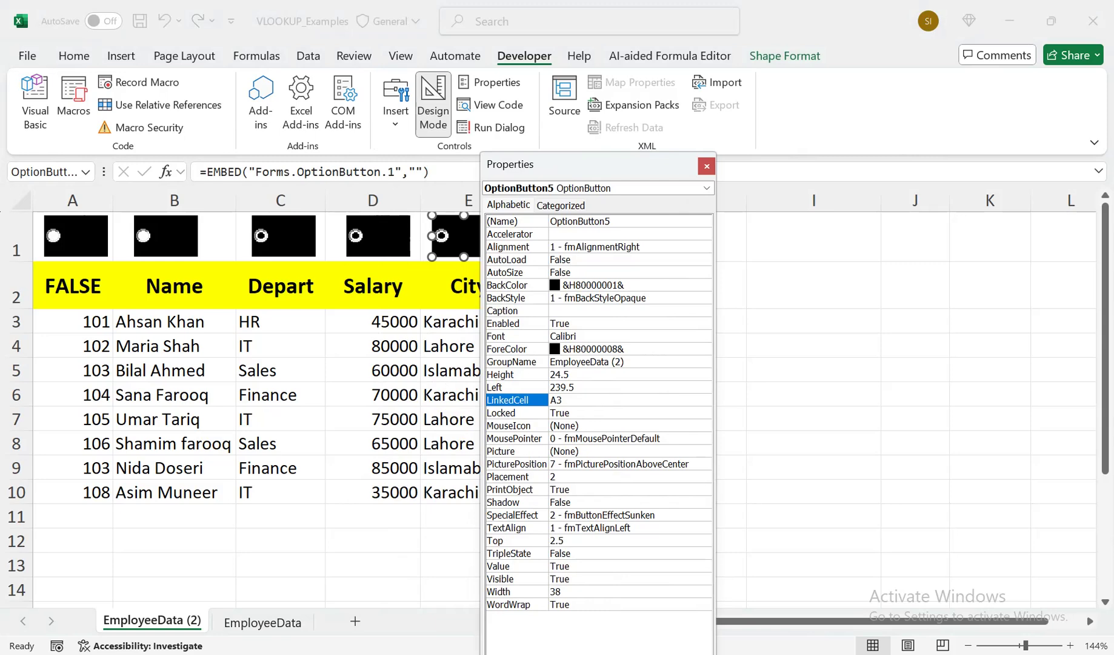
pyautogui.doubleClick(556, 400)
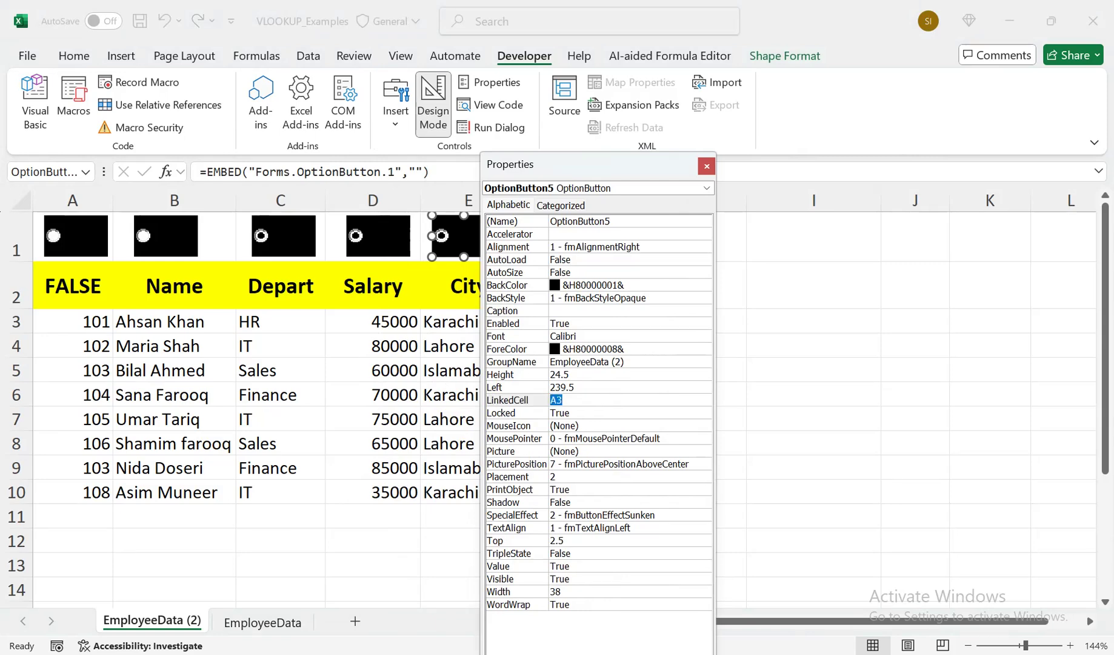
pyautogui.write('E1')
pyautogui.click(707, 165)
# Set the linked cell of the option button above Salary to D1.
pyautogui.click(382, 238)
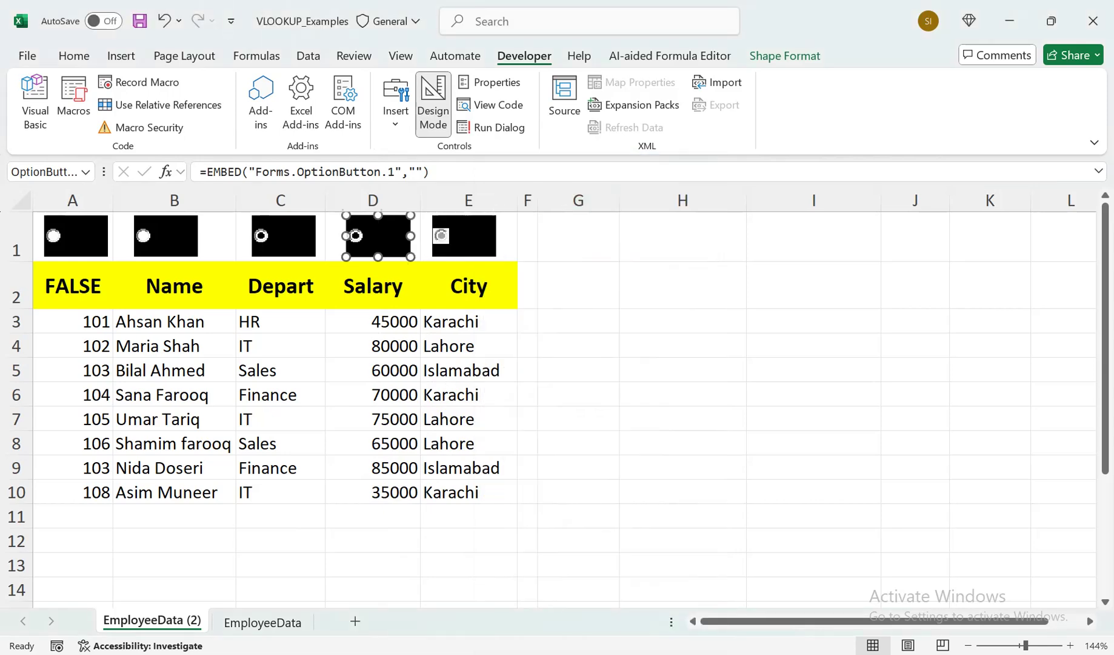
pyautogui.rightClick(386, 238)
pyautogui.click(442, 331)
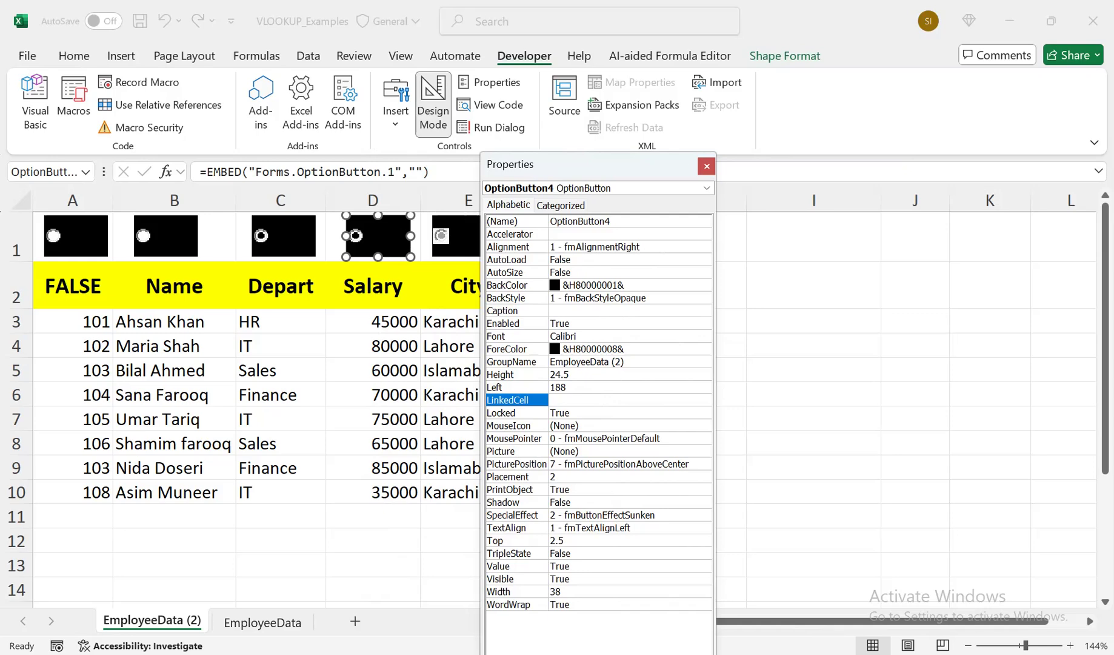
pyautogui.click(577, 400)
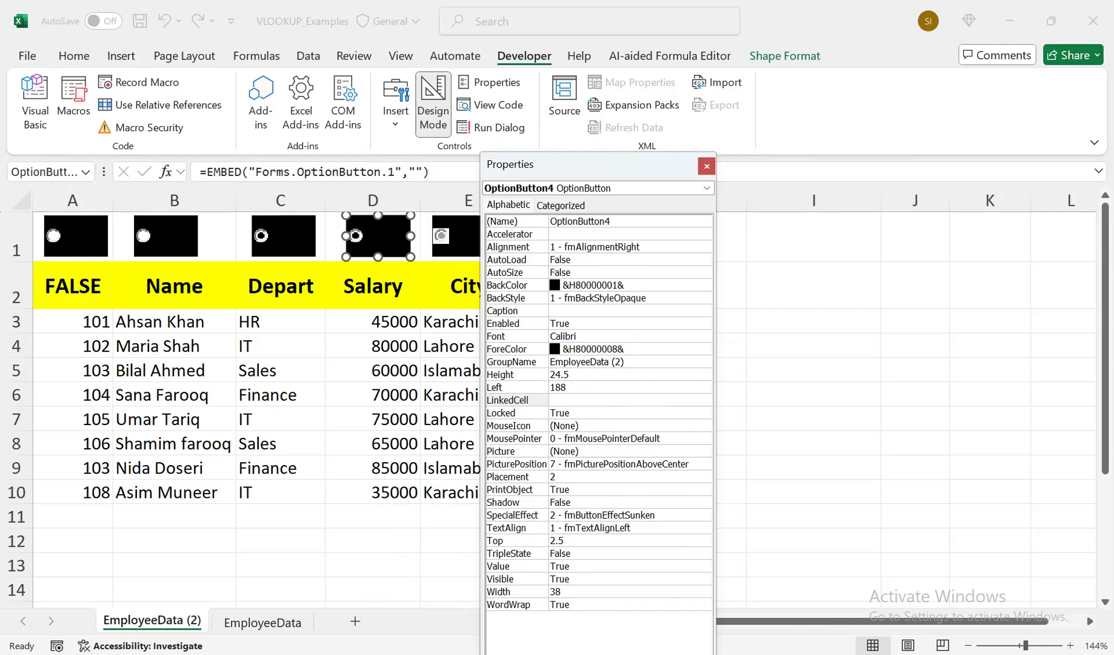
pyautogui.write('D1')
# Set the linked cell of the option button above Depart to C1 and of the one above Name to B1.
pyautogui.click(283, 236)
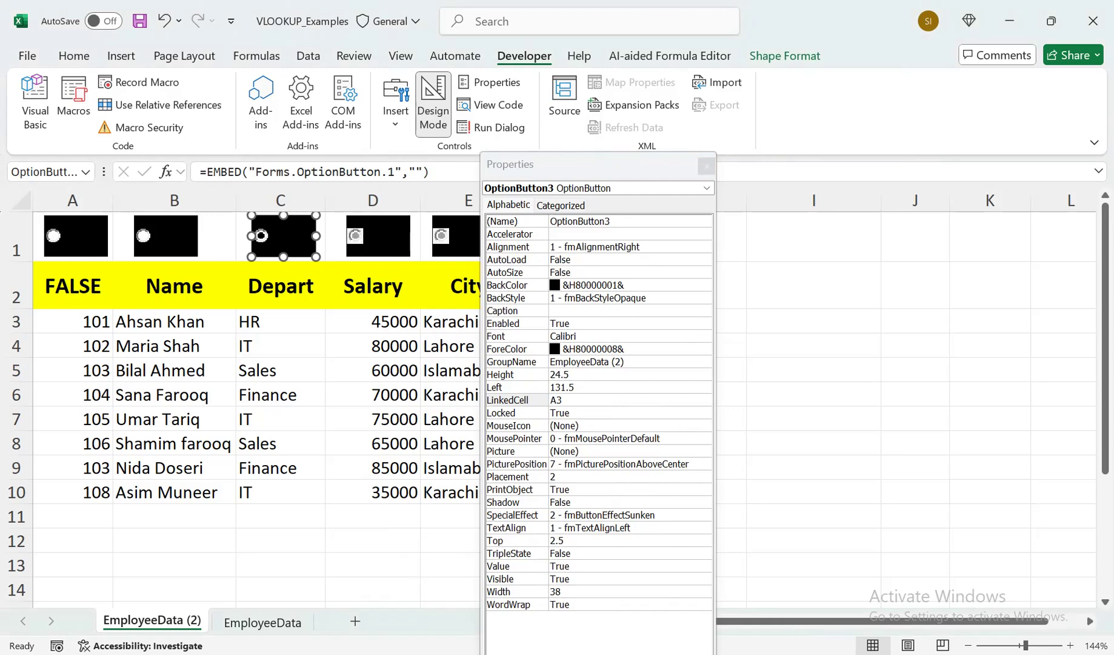
pyautogui.doubleClick(557, 400)
pyautogui.write('C1')
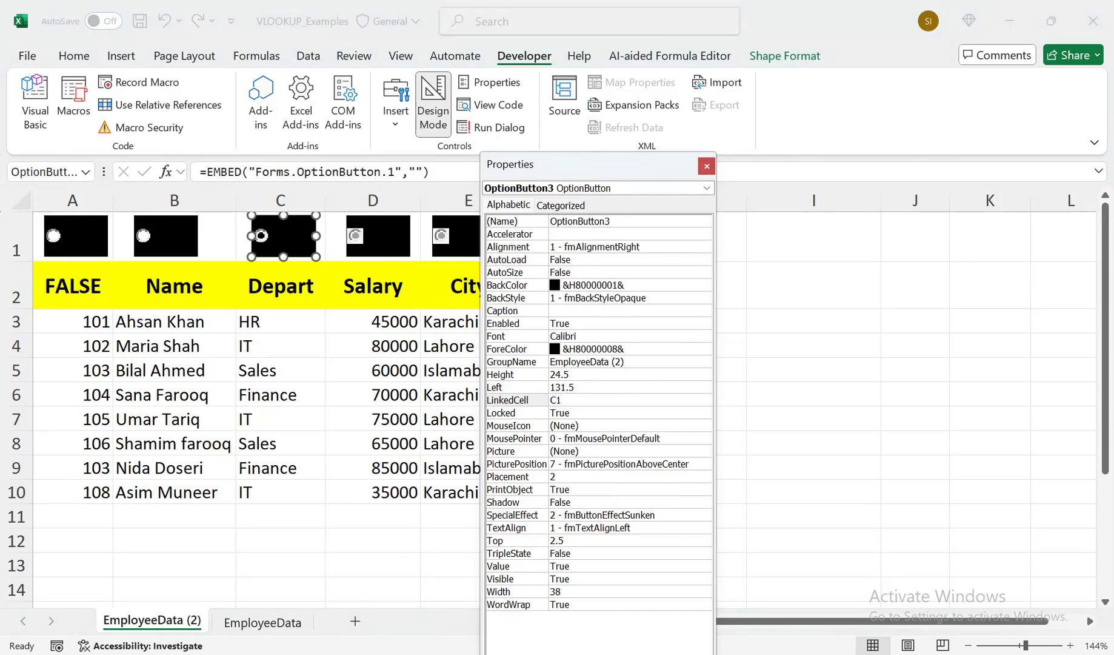
pyautogui.click(166, 236)
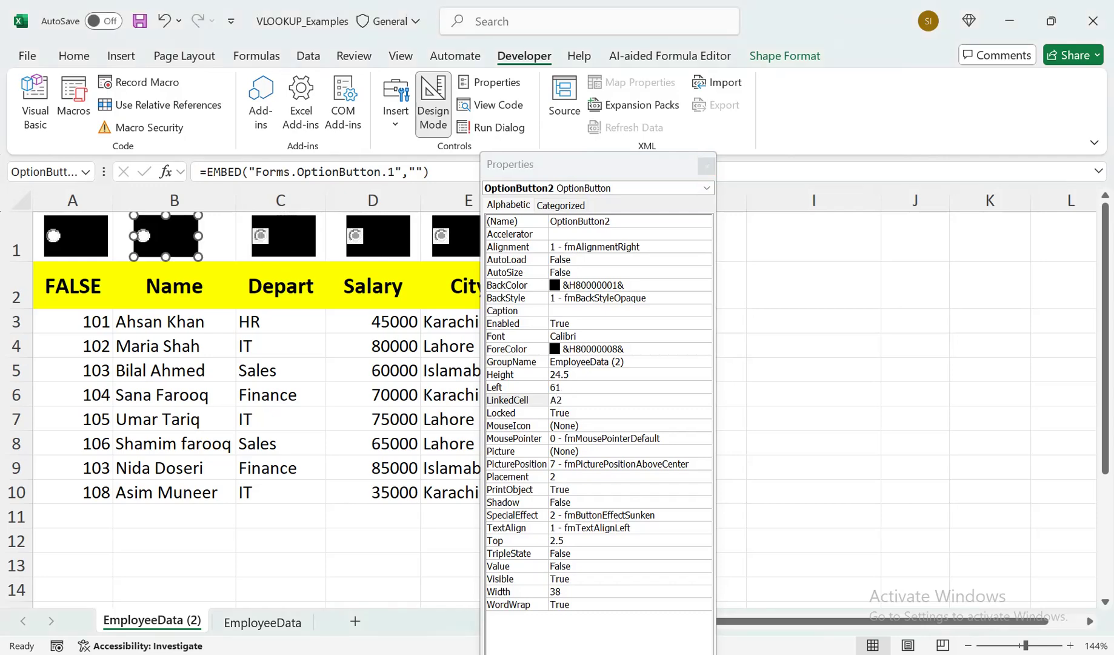
pyautogui.doubleClick(557, 400)
pyautogui.write('B1')
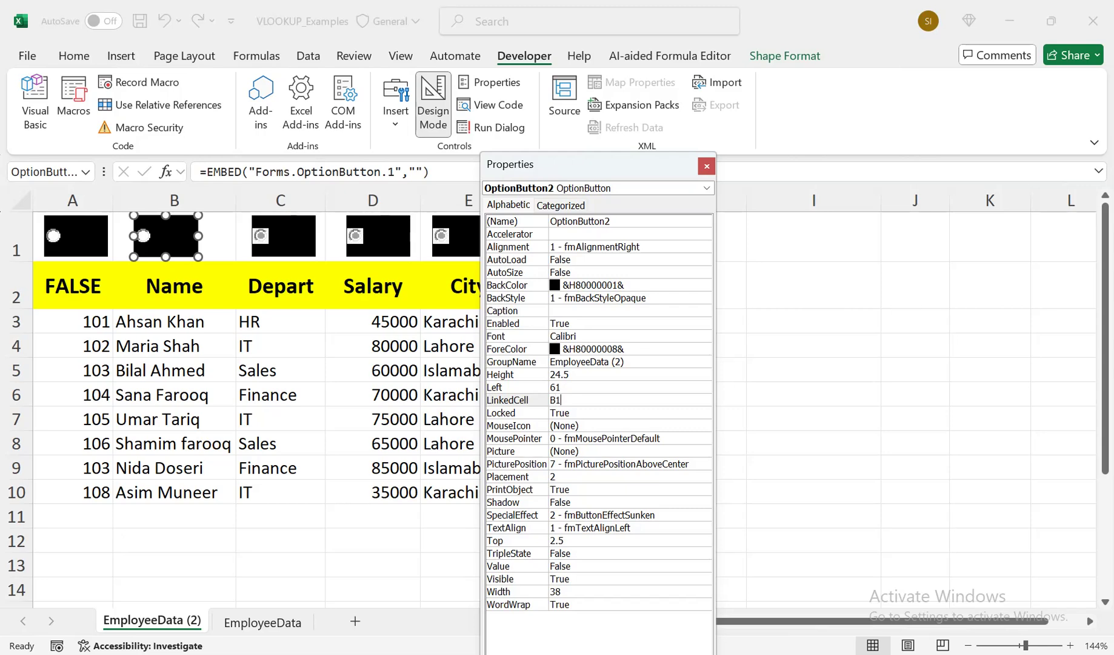
pyautogui.click(76, 235)
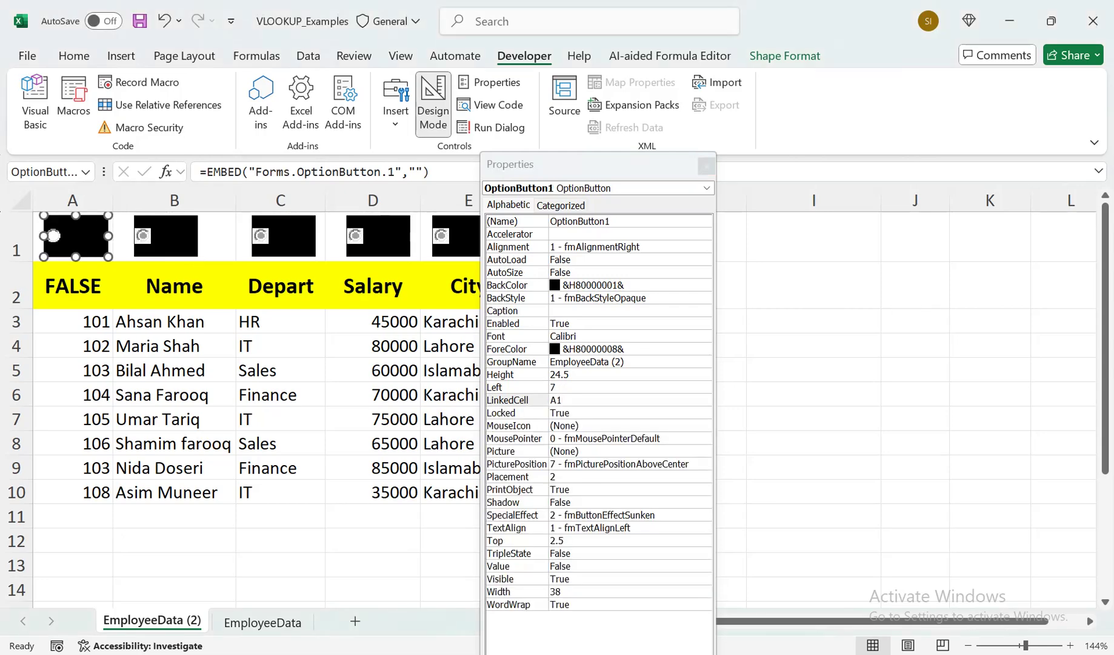
# Close the control properties and fill cells A1:E1 behind the option buttons with black.
pyautogui.click(706, 166)
pyautogui.moveTo(509, 239); pyautogui.dragTo(35, 242)
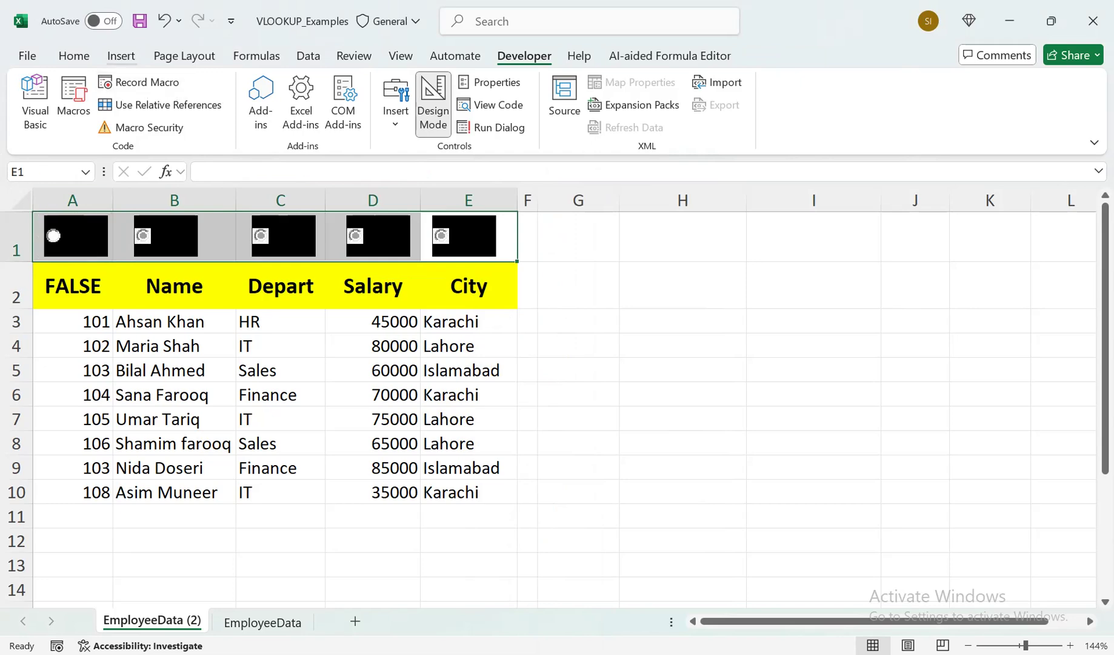
pyautogui.click(74, 55)
pyautogui.click(174, 127)
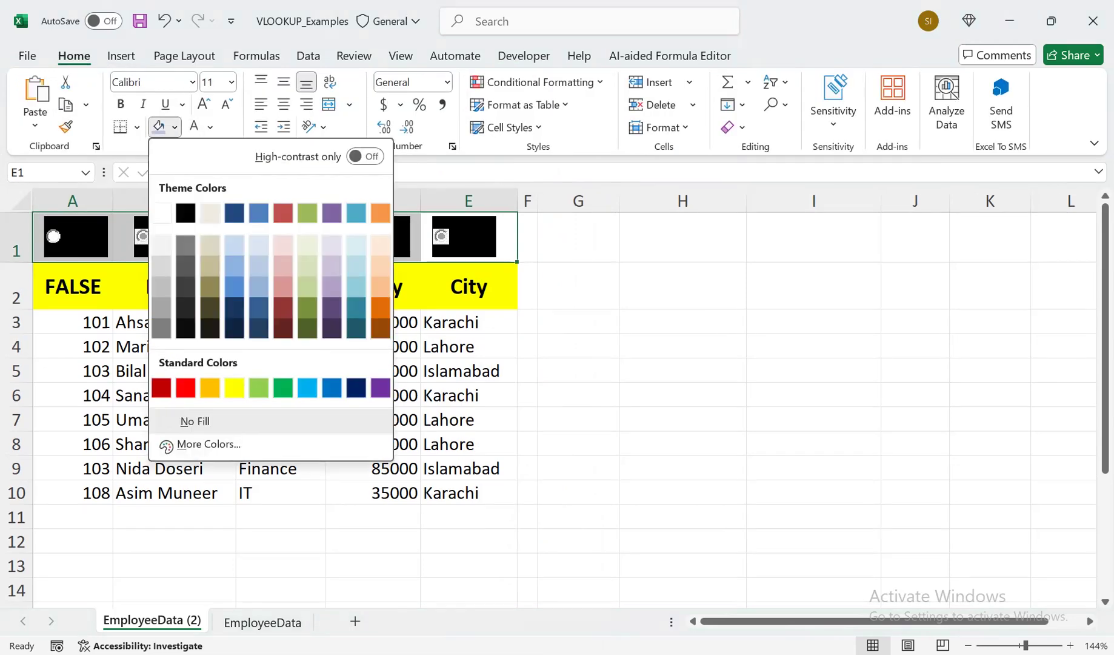
pyautogui.click(181, 209)
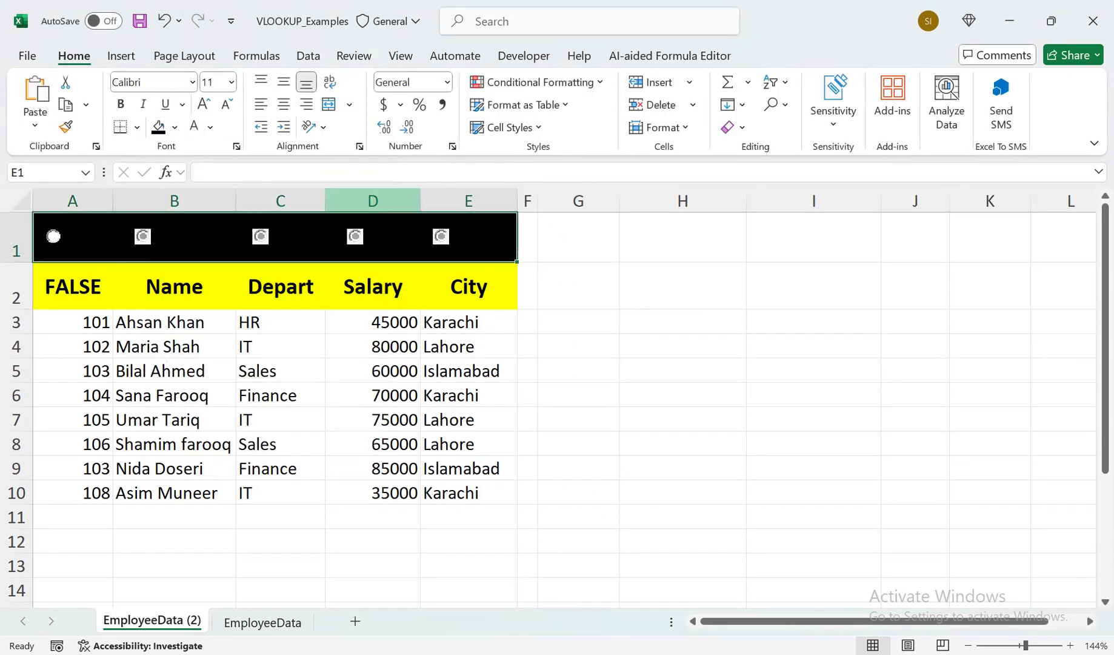
pyautogui.click(174, 346)
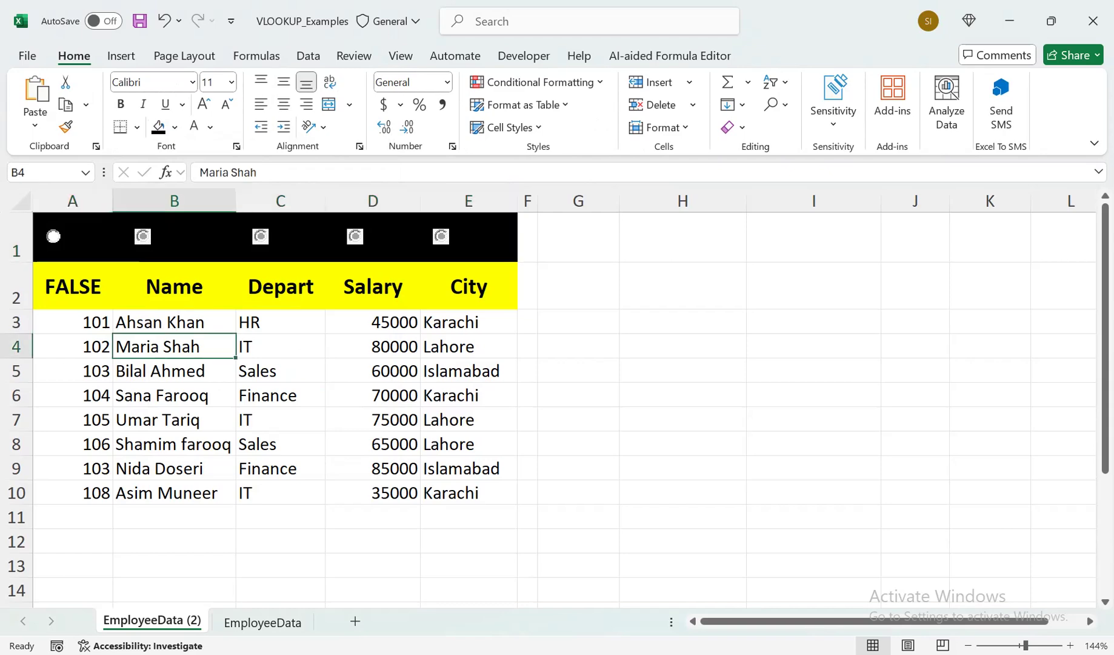
# Turn off design mode and test the option buttons by choosing the one above Salary and the one above City.
pyautogui.click(525, 56)
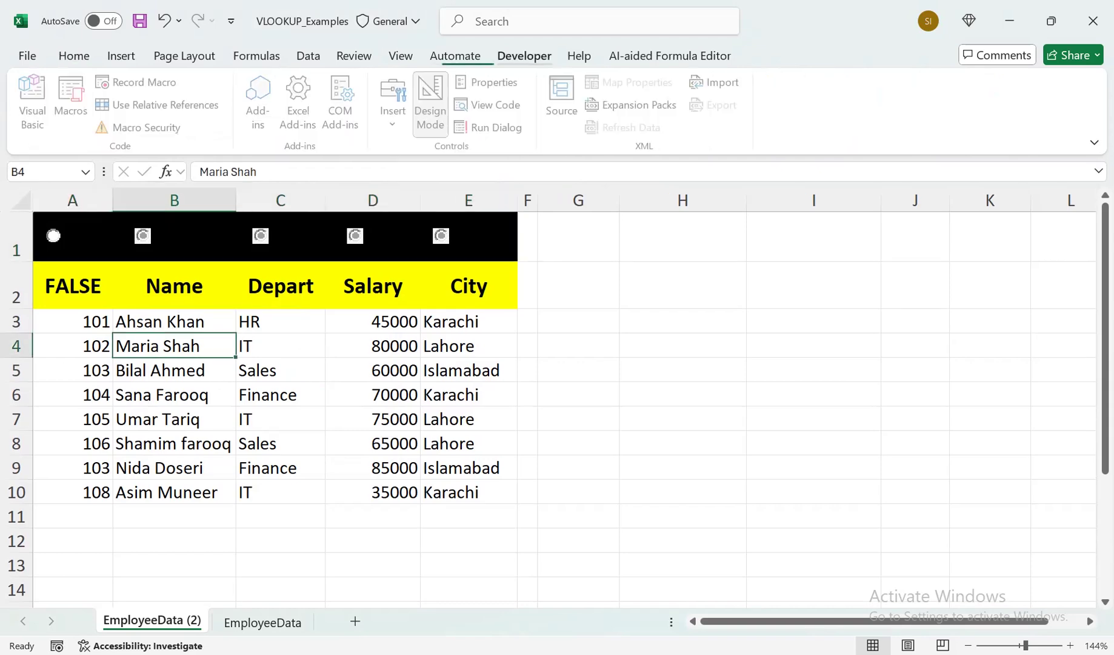
pyautogui.click(432, 103)
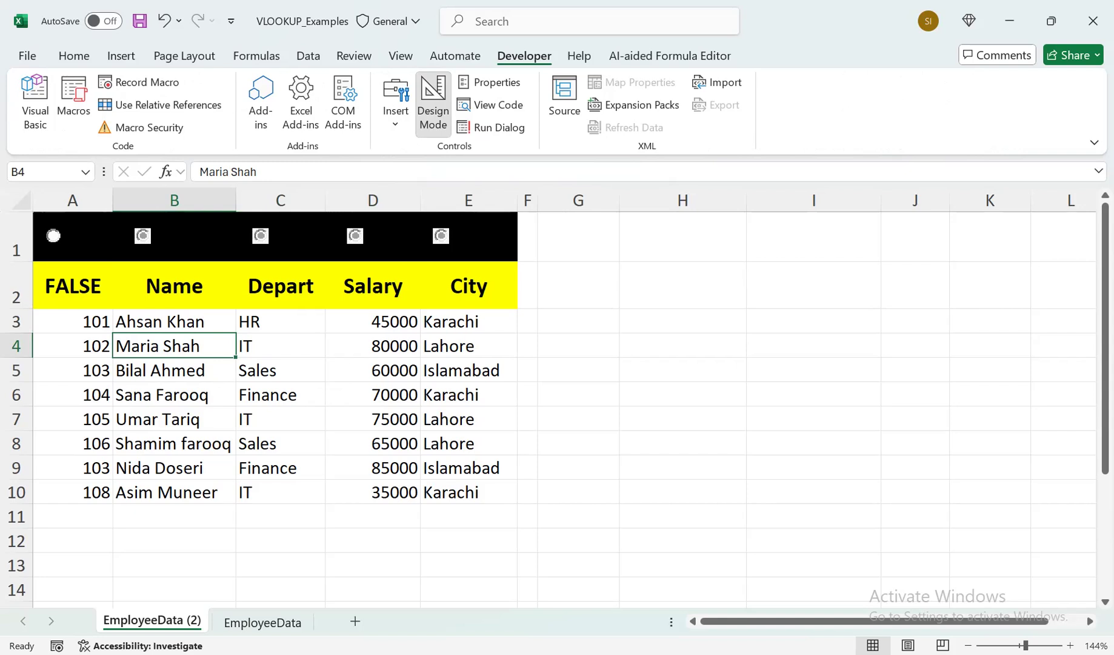
pyautogui.click(373, 371)
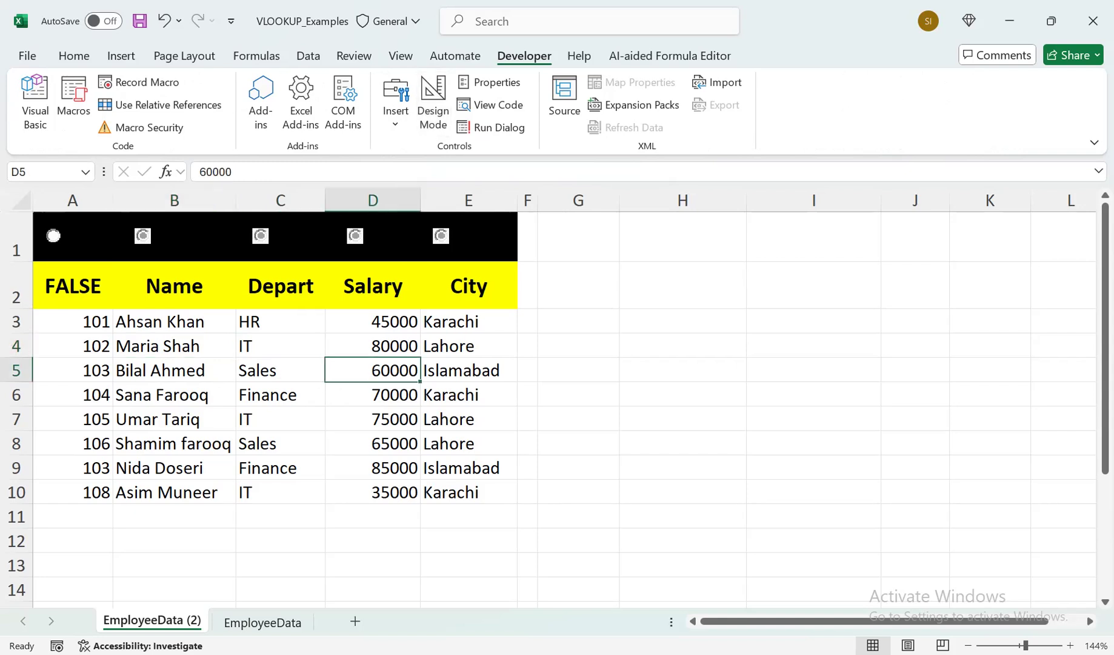
pyautogui.click(356, 236)
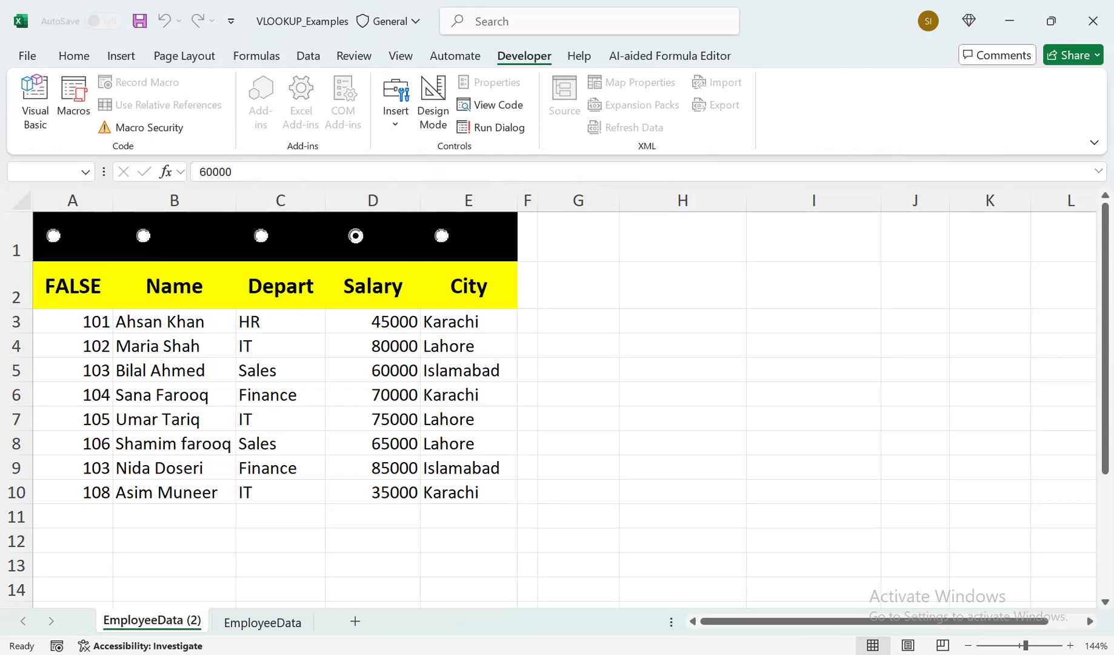
pyautogui.click(442, 236)
# In design mode, select all five option buttons in row 1 and distribute them horizontally and vertically.
pyautogui.click(432, 104)
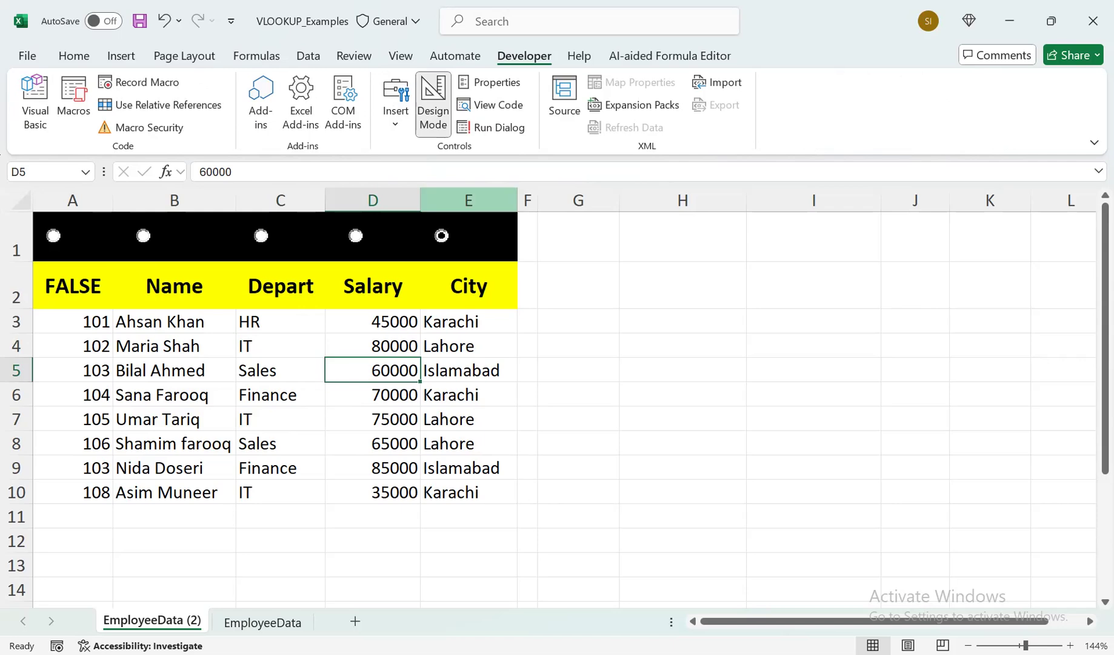
pyautogui.rightClick(447, 237)
pyautogui.keyDown('ctrl'); pyautogui.rightClick(357, 236); pyautogui.keyUp('ctrl')
pyautogui.keyDown('ctrl'); pyautogui.rightClick(276, 236); pyautogui.keyUp('ctrl')
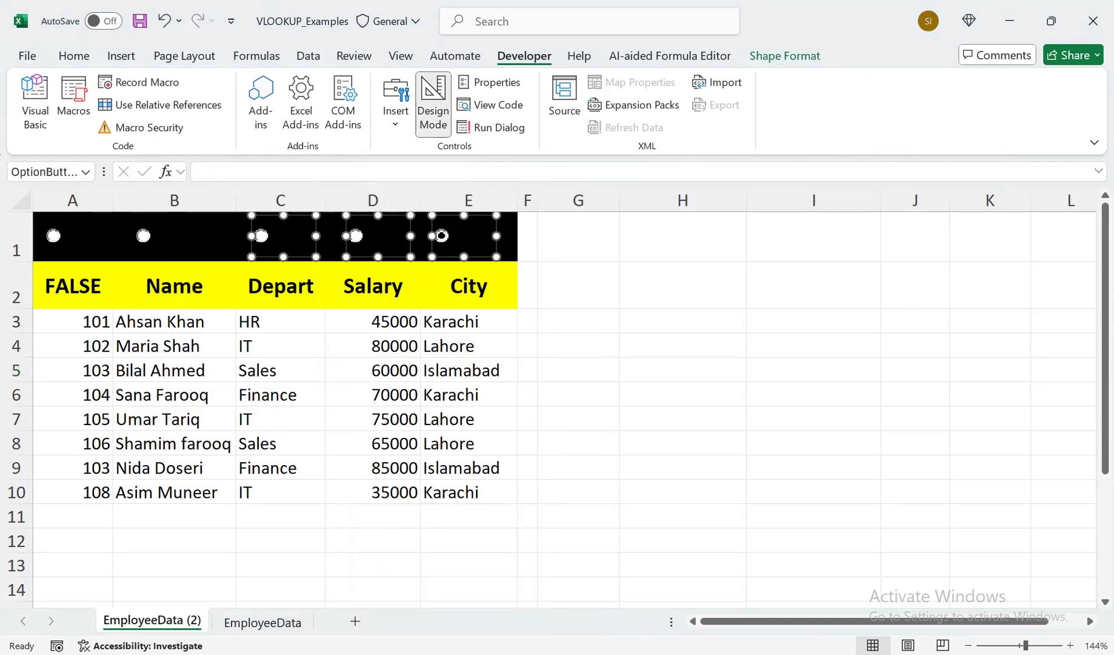
pyautogui.keyDown('ctrl'); pyautogui.rightClick(149, 236); pyautogui.keyUp('ctrl')
pyautogui.keyDown('ctrl'); pyautogui.rightClick(70, 235); pyautogui.keyUp('ctrl')
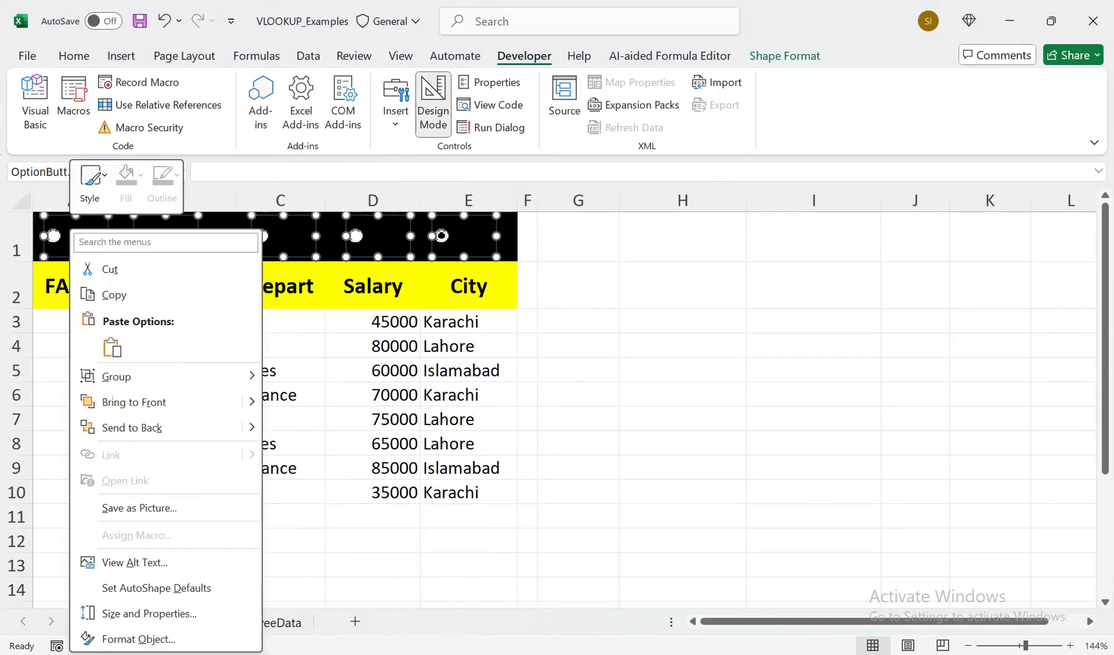
pyautogui.press('Escape')
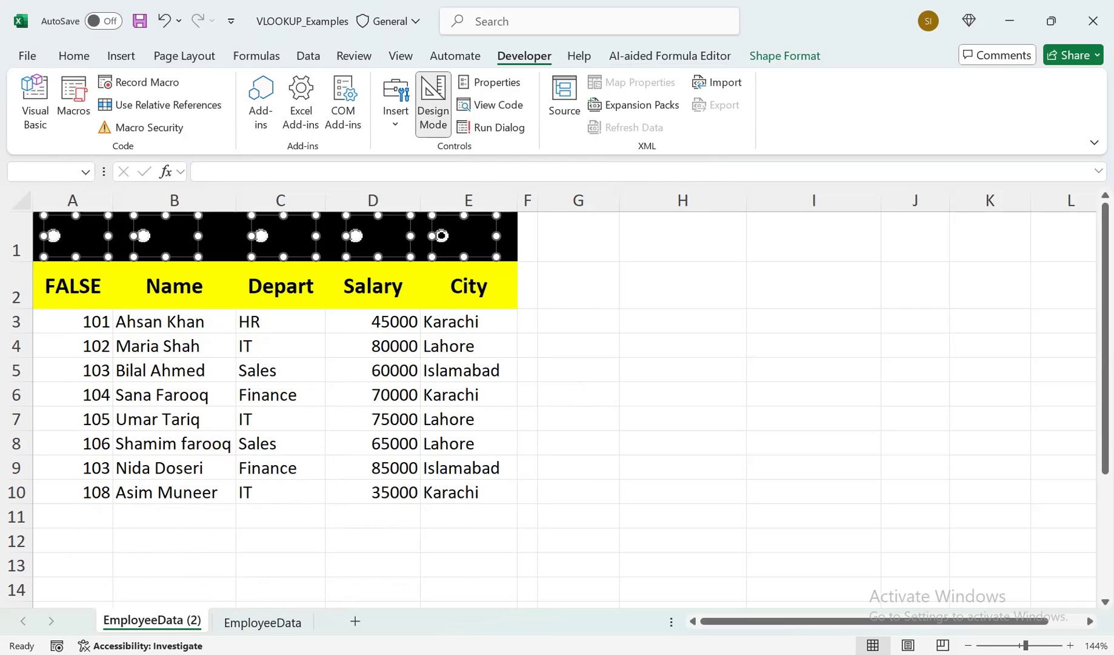
pyautogui.click(784, 55)
pyautogui.click(939, 82)
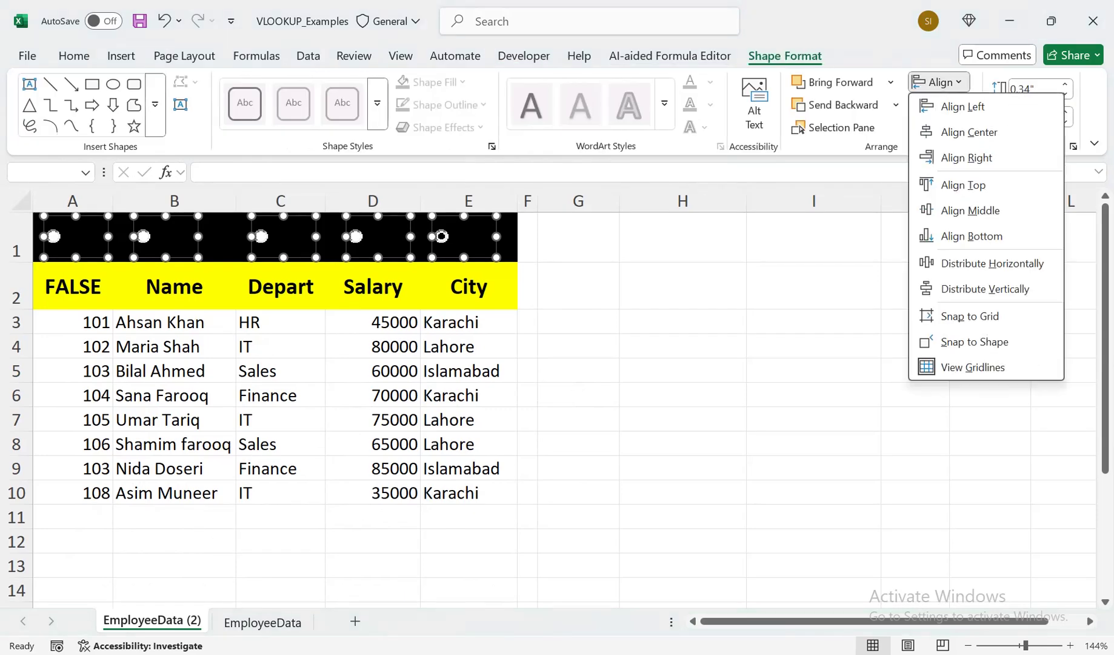
pyautogui.click(992, 263)
pyautogui.click(939, 82)
pyautogui.click(992, 288)
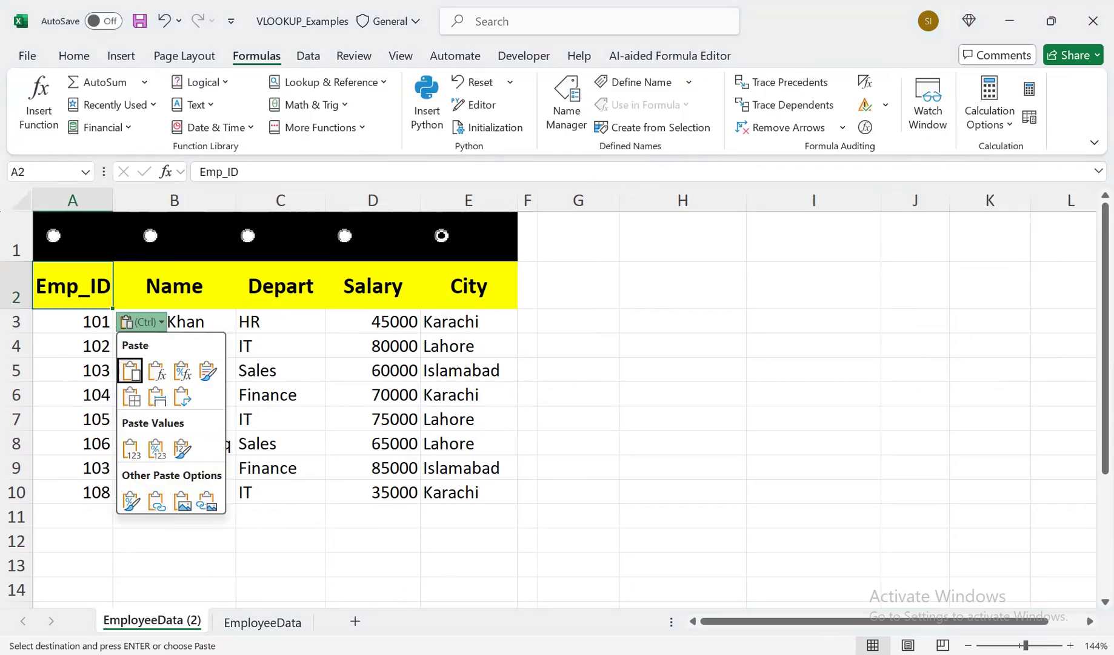
# Cancel the pending copy of A2 and delete the narrow empty column F beside the employee table.
pyautogui.press('Escape')
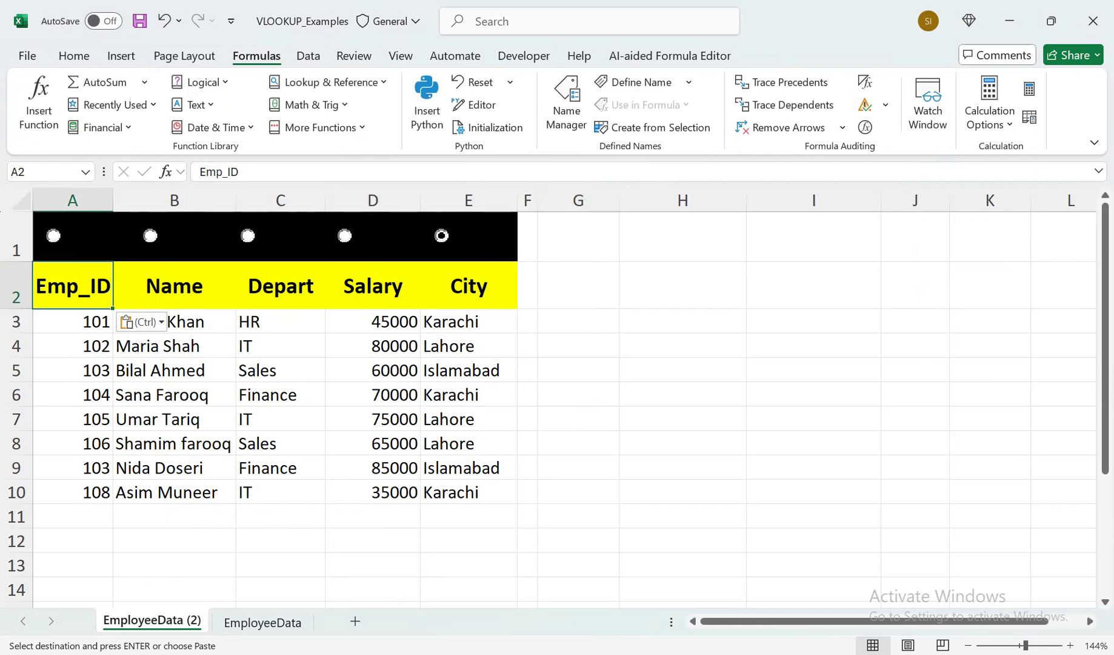
pyautogui.click(528, 200)
pyautogui.rightClick(527, 202)
pyautogui.click(576, 401)
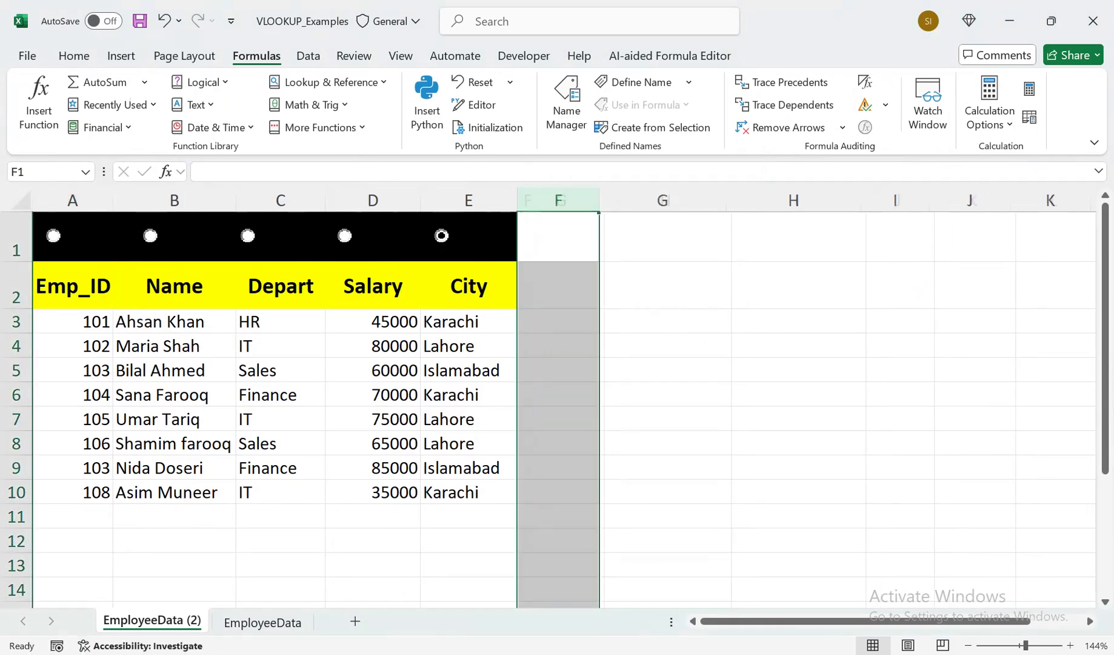
# Create named ranges from the employee table A2:E10 using only the top row as names.
pyautogui.moveTo(469, 285); pyautogui.dragTo(73, 492)
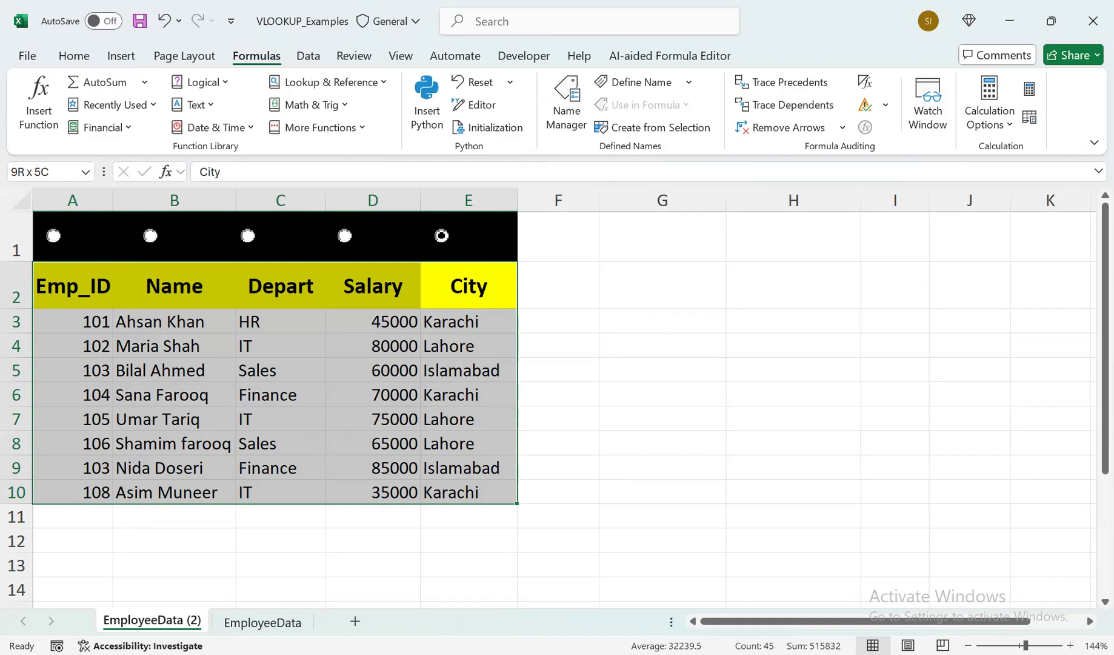
pyautogui.moveTo(72, 492); pyautogui.dragTo(73, 492)
pyautogui.moveTo(469, 286); pyautogui.dragTo(73, 492)
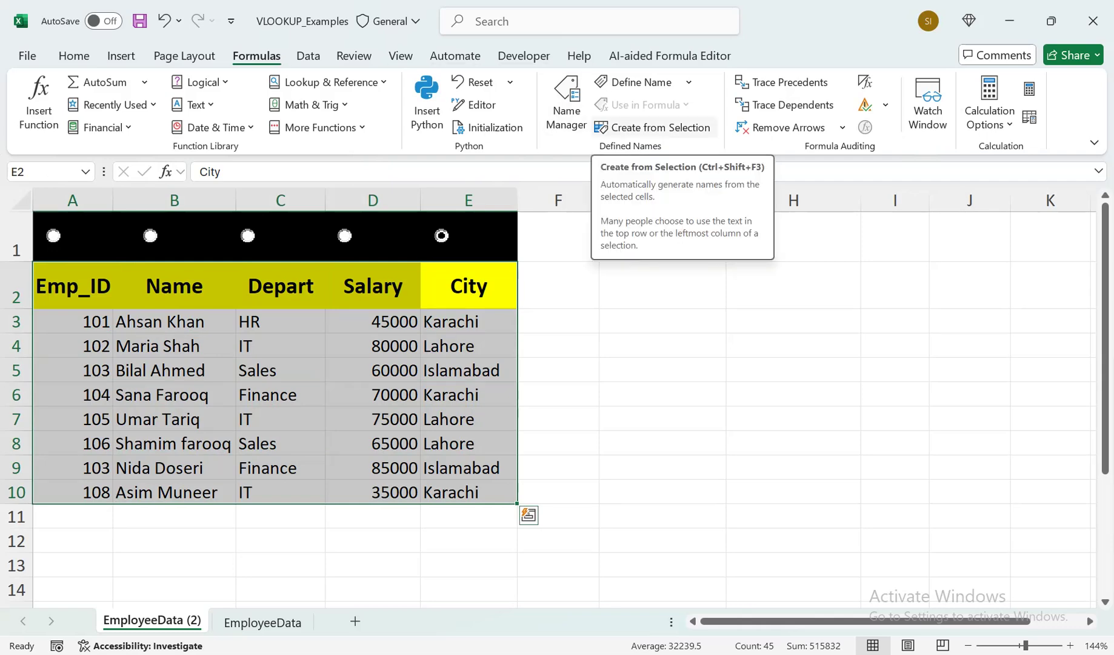
pyautogui.click(654, 128)
pyautogui.click(642, 347)
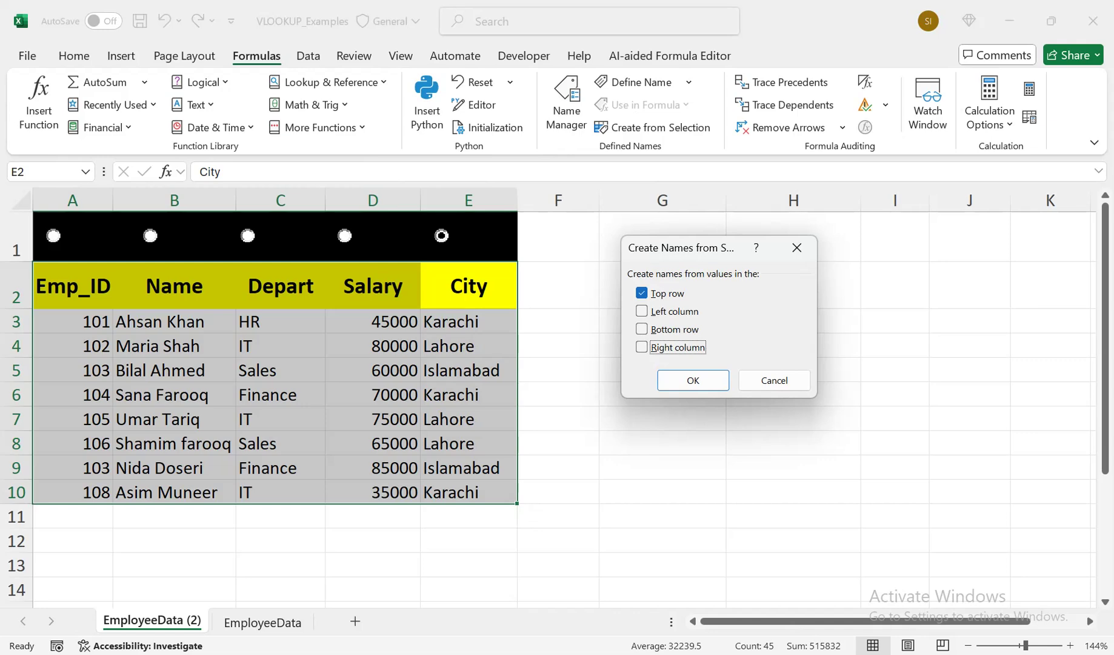
pyautogui.click(693, 380)
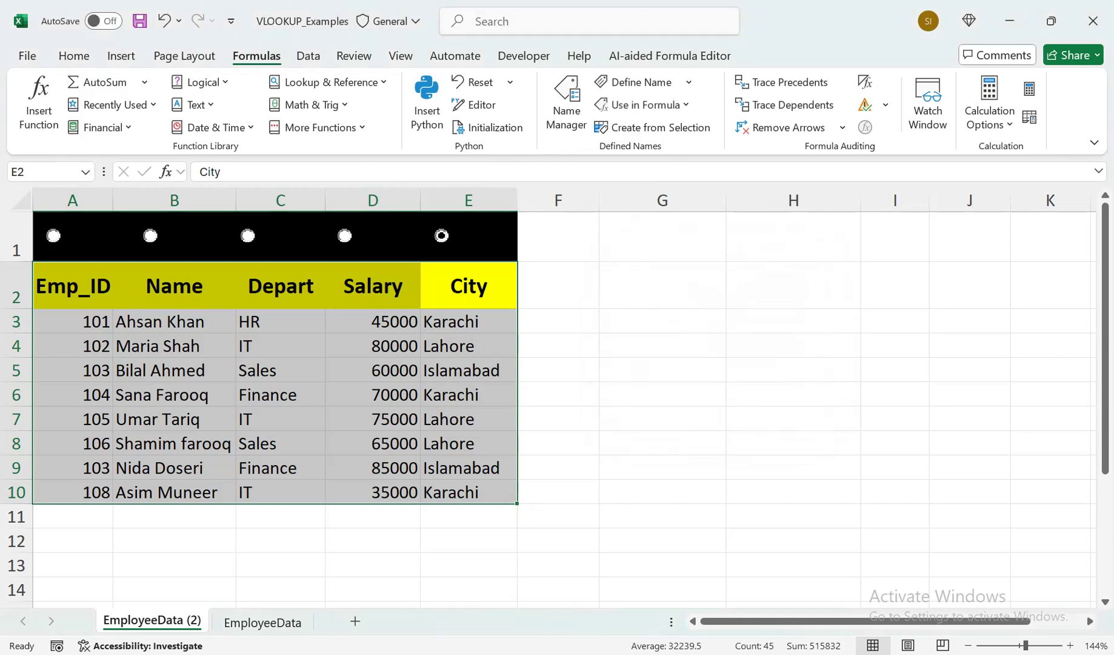
# Enter the formula =INDEX(A2:E2,MATCH(TRUE,A1:E1,0)) in cell F2 to return the header of the chosen option button.
pyautogui.click(558, 285)
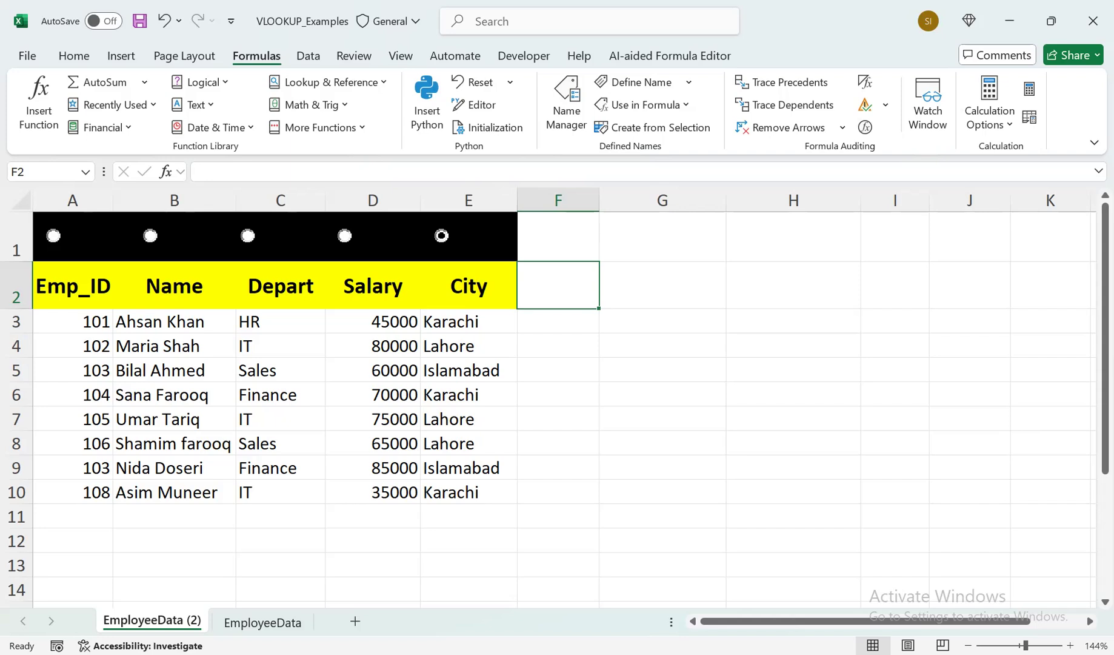
pyautogui.write('=INDEX(')
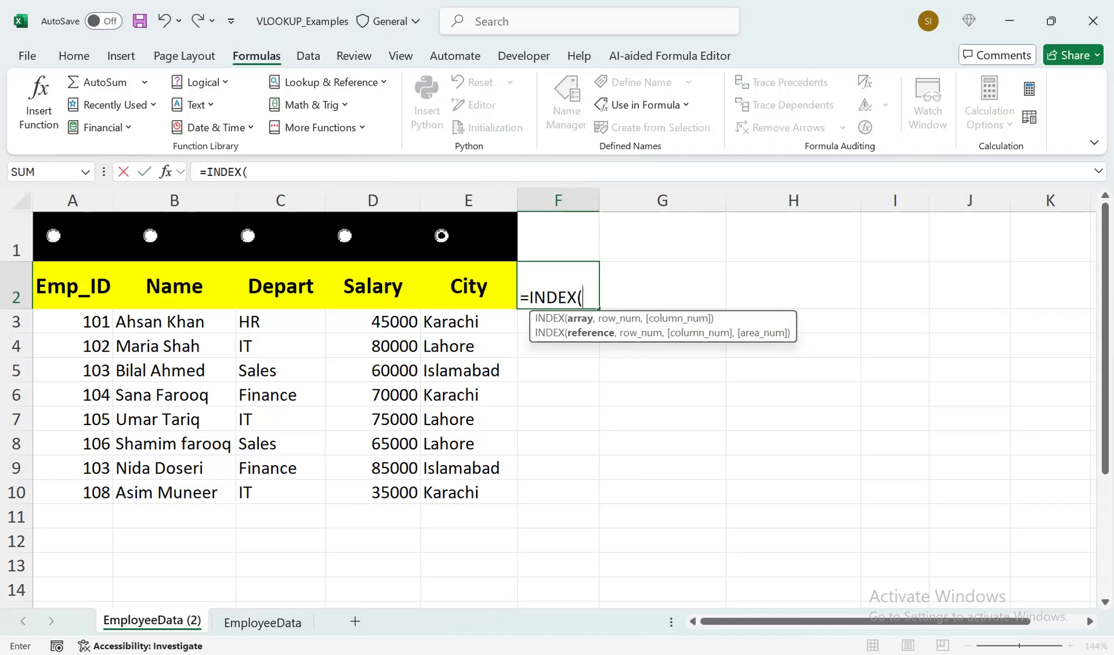
pyautogui.moveTo(472, 285); pyautogui.dragTo(57, 297)
pyautogui.write(',M')
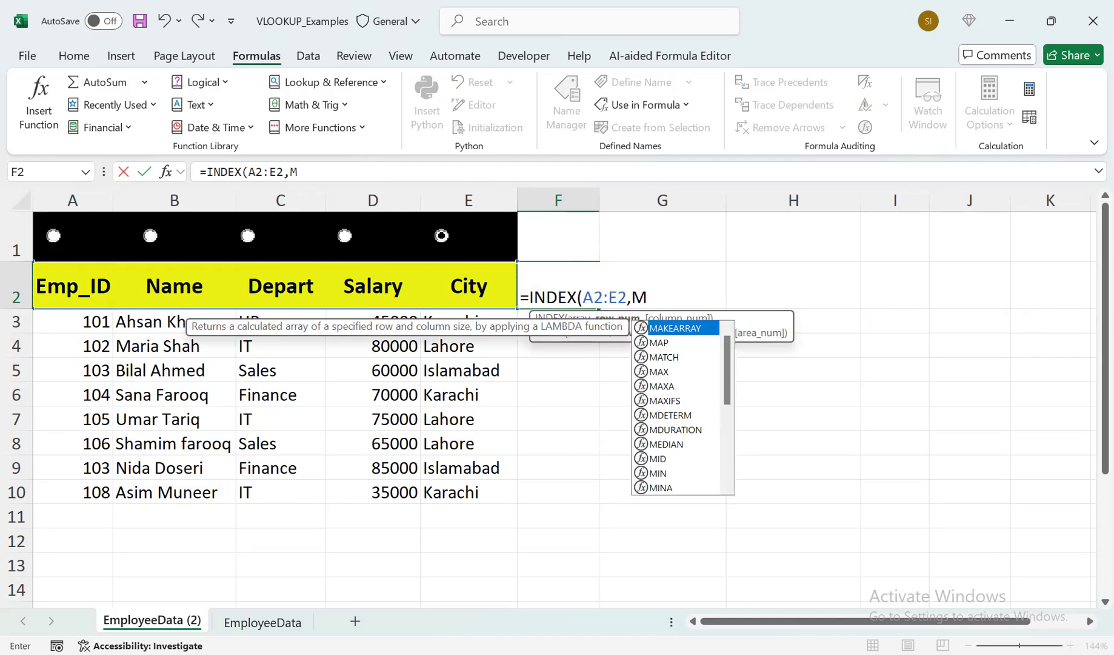
pyautogui.write('ATCH(T')
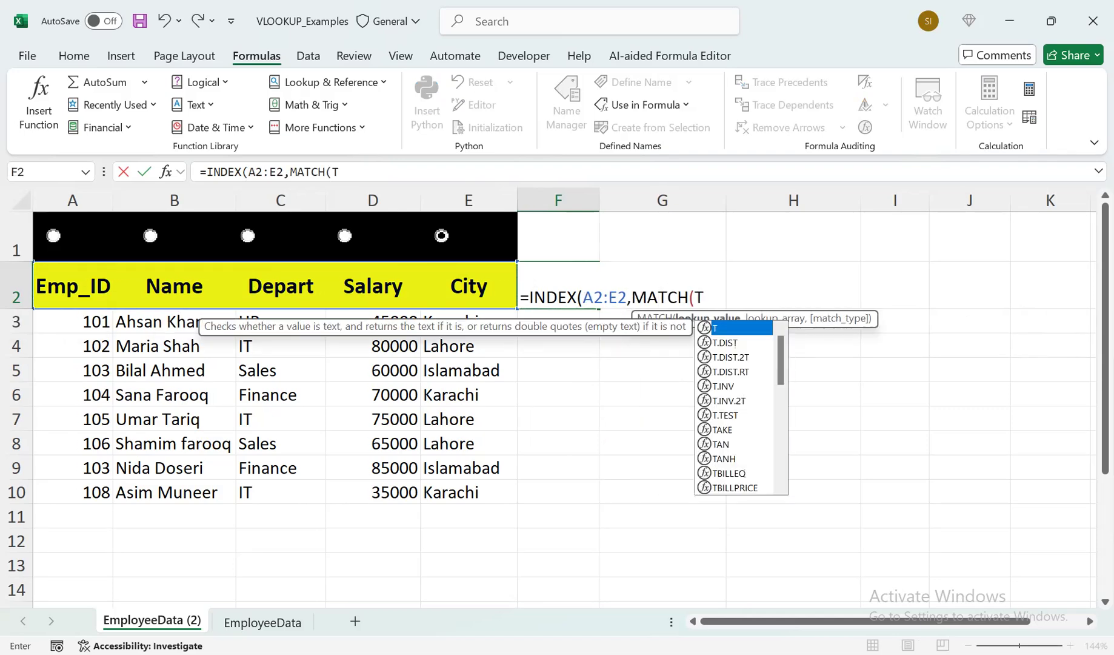
pyautogui.write('RUE,')
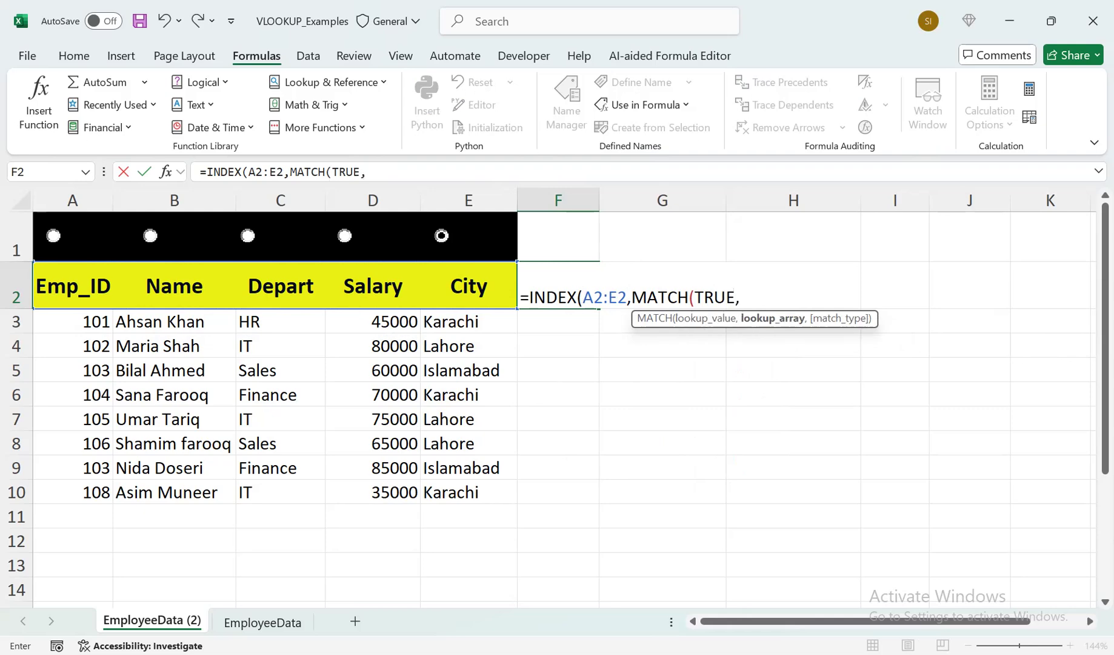
pyautogui.press('Return')
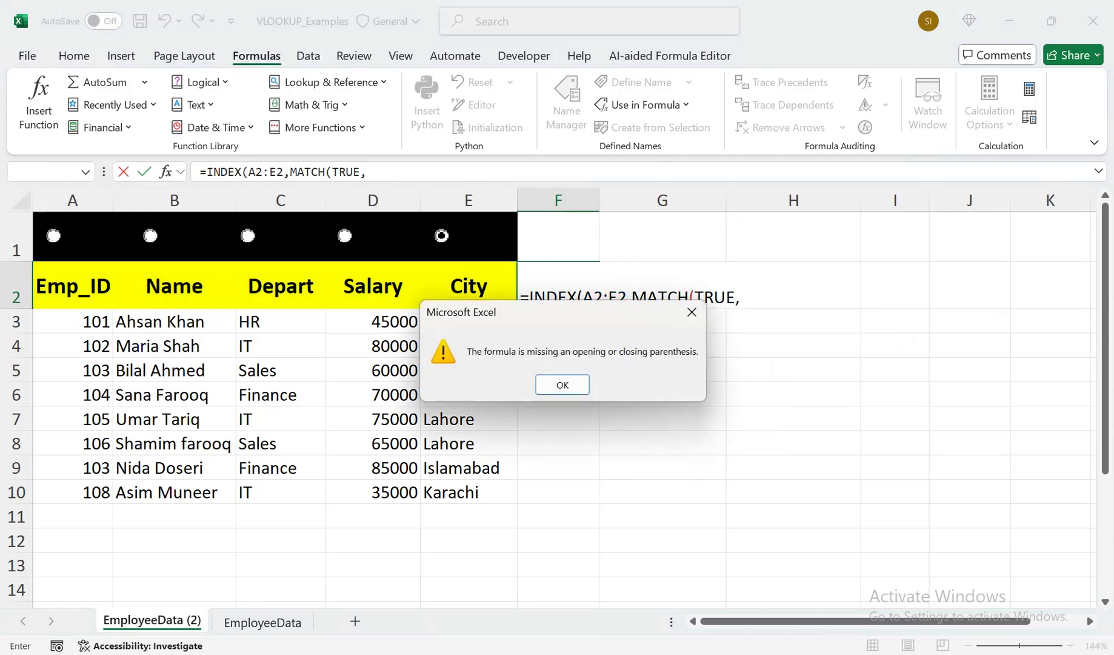
pyautogui.press('Return')
pyautogui.press('End')
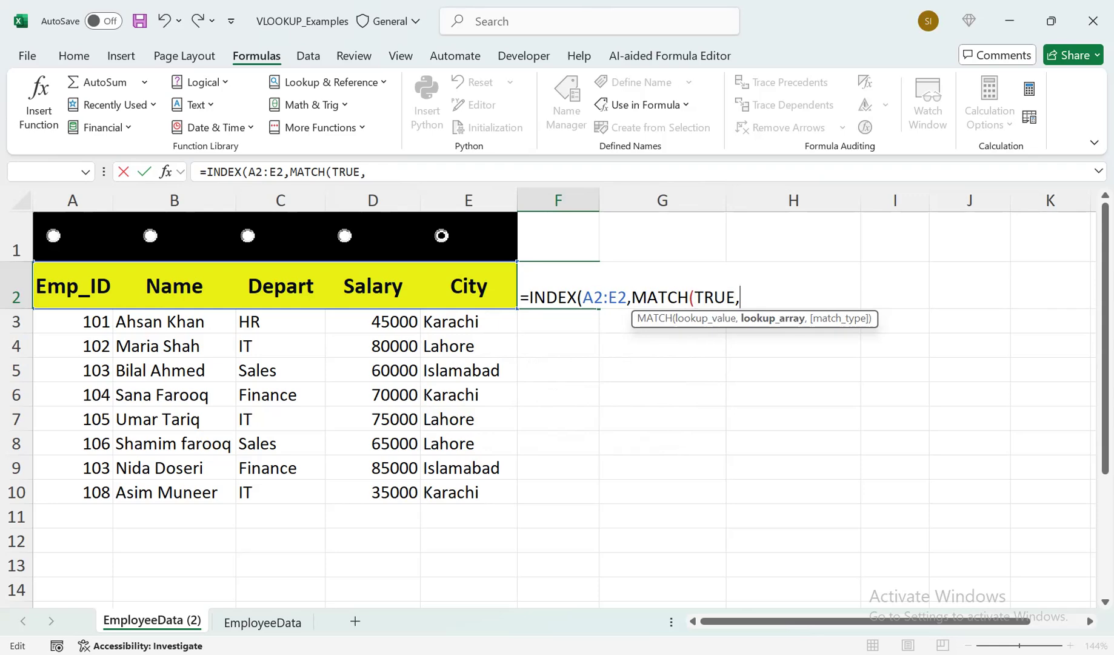
pyautogui.moveTo(473, 242); pyautogui.dragTo(49, 252)
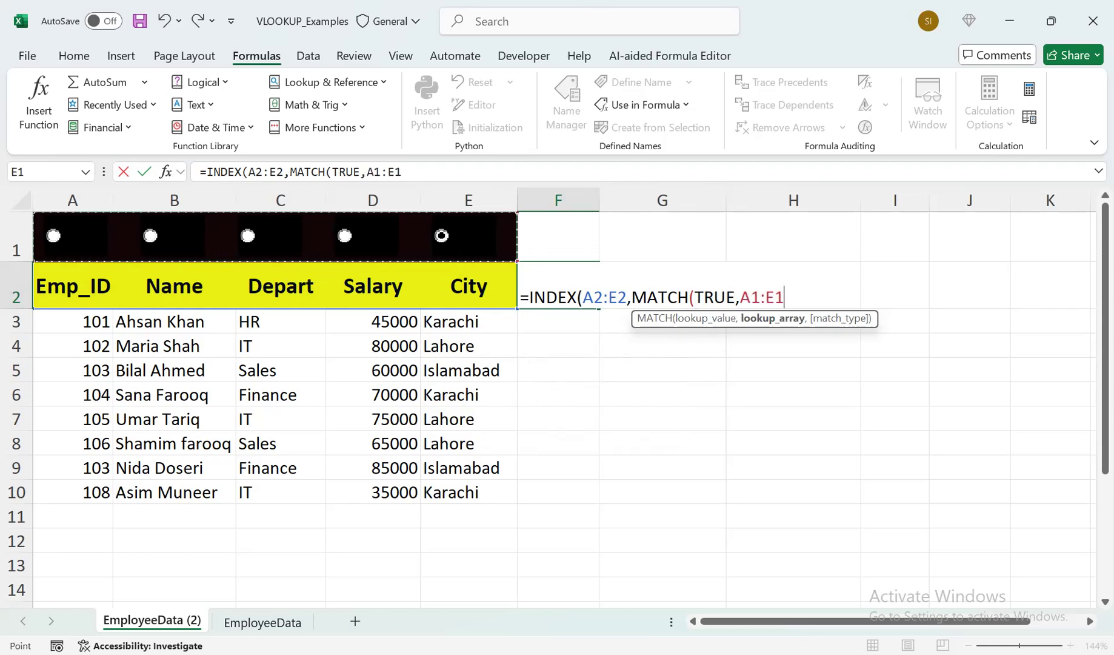
pyautogui.write(',')
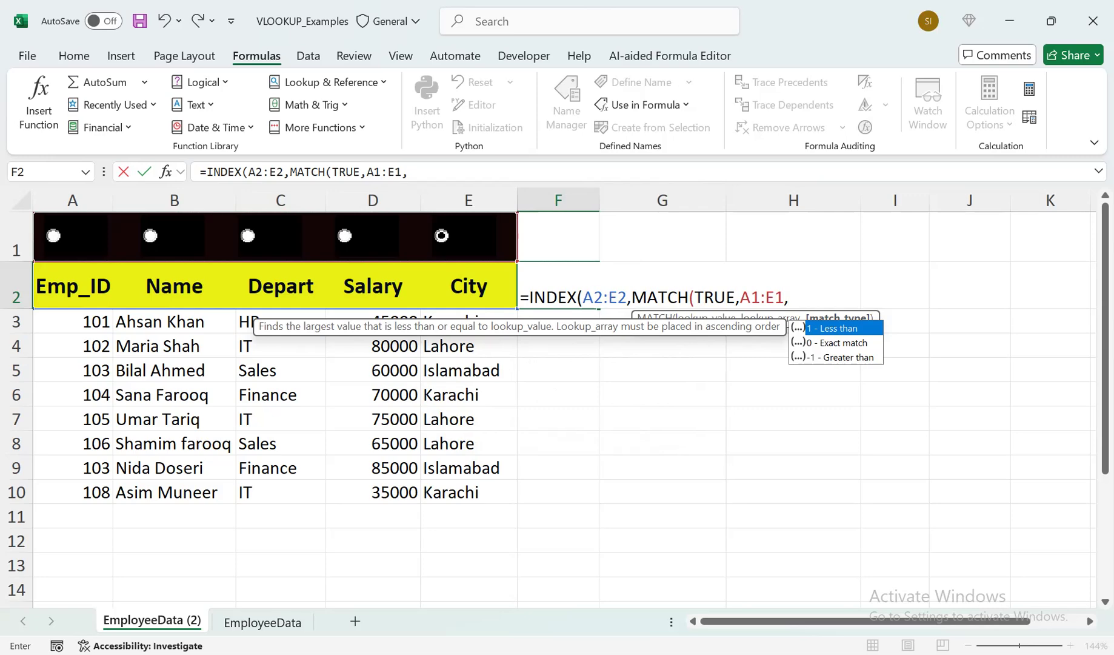
pyautogui.press('Down')
pyautogui.press('Tab')
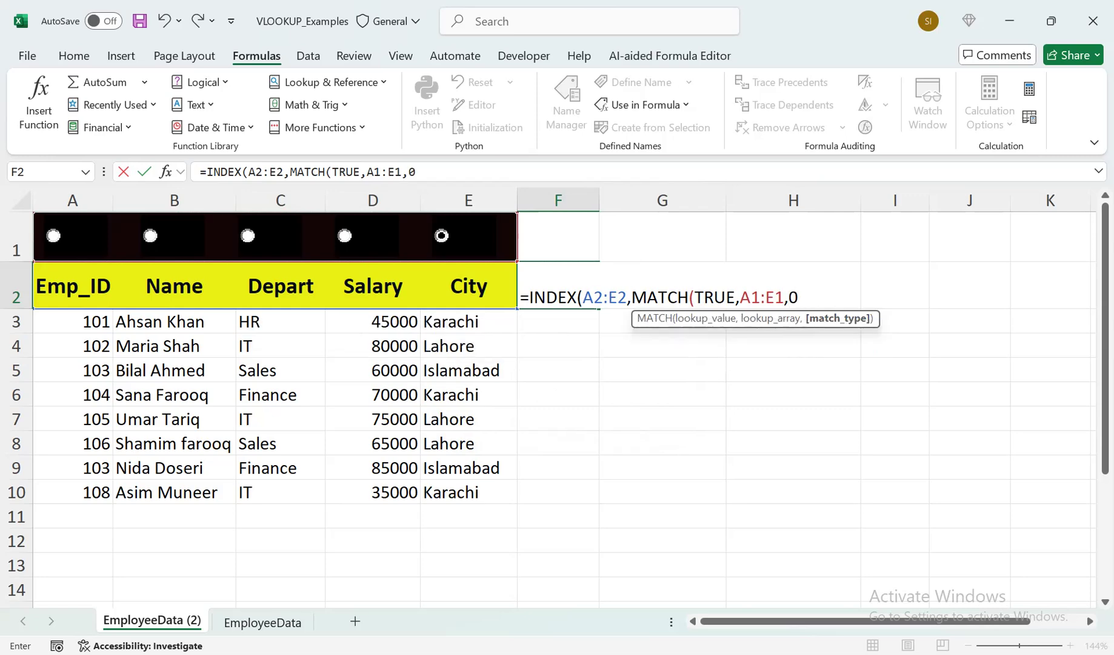
pyautogui.write('))')
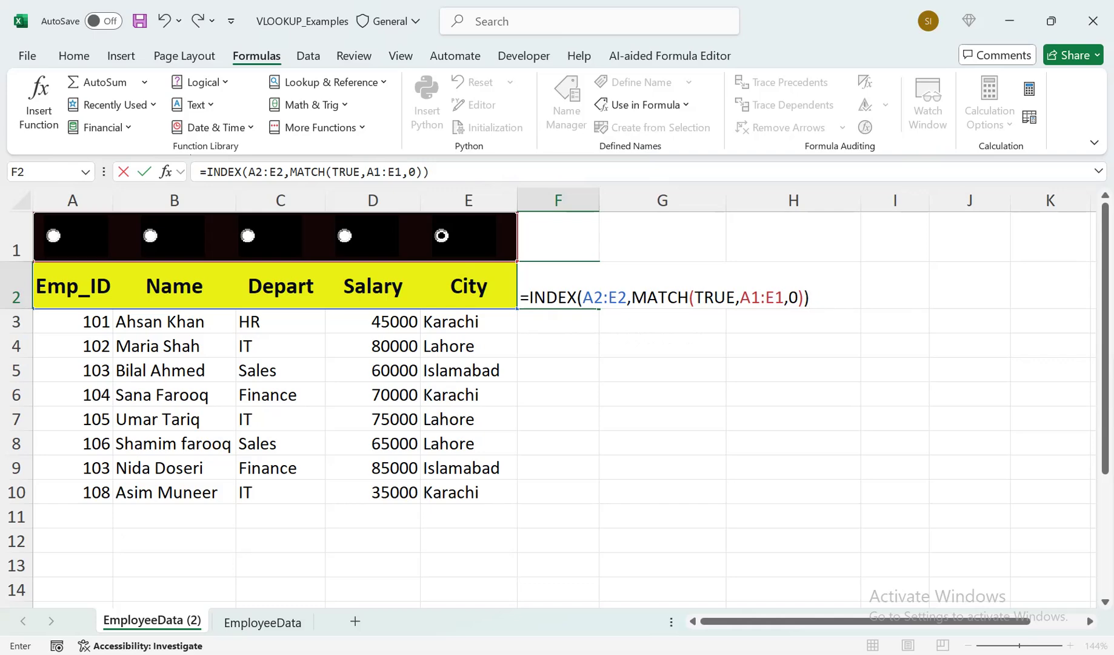
pyautogui.press('Return')
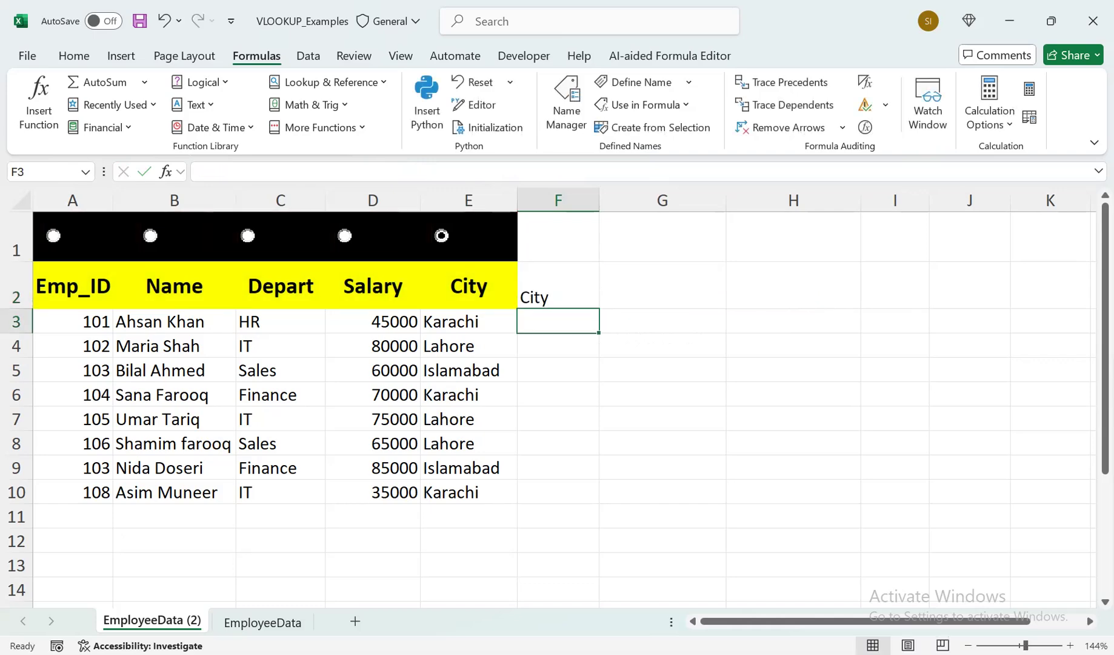
# Turn off design mode and choose the option button above Salary to test the header formula in F2.
pyautogui.click(354, 236)
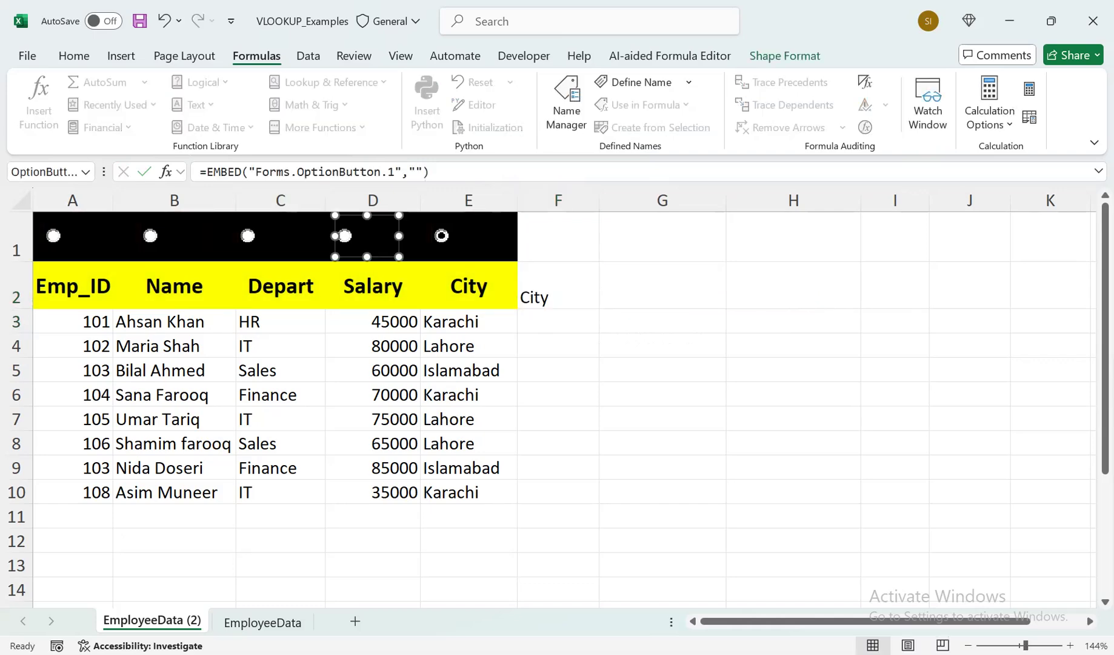
pyautogui.click(524, 56)
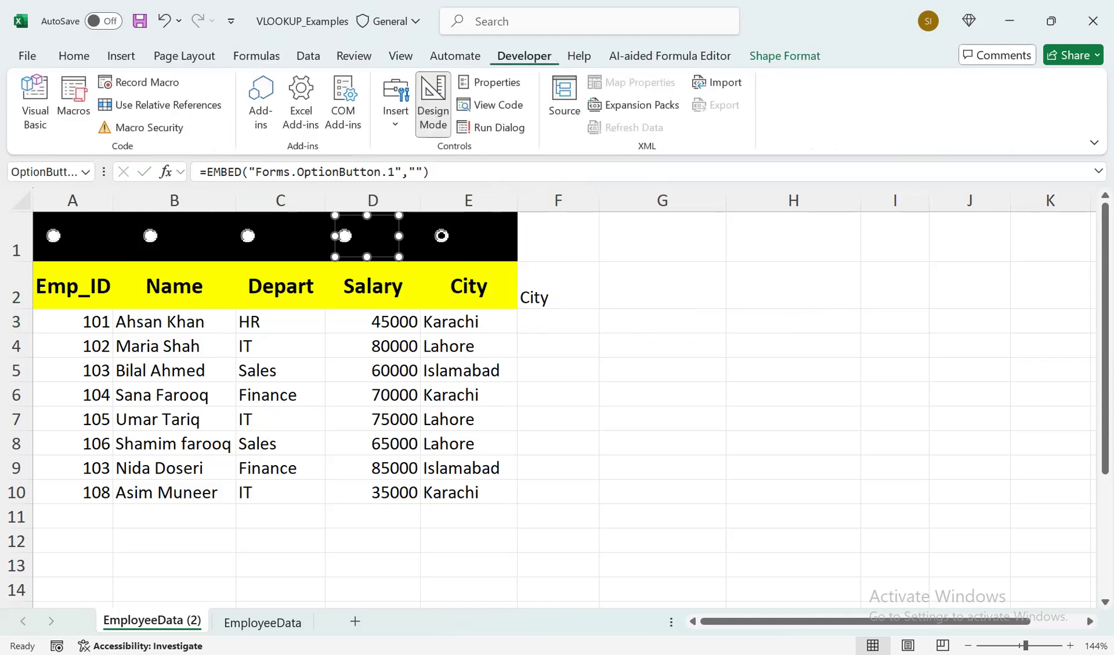
pyautogui.click(432, 103)
pyautogui.moveTo(377, 371); pyautogui.dragTo(377, 348)
pyautogui.click(345, 236)
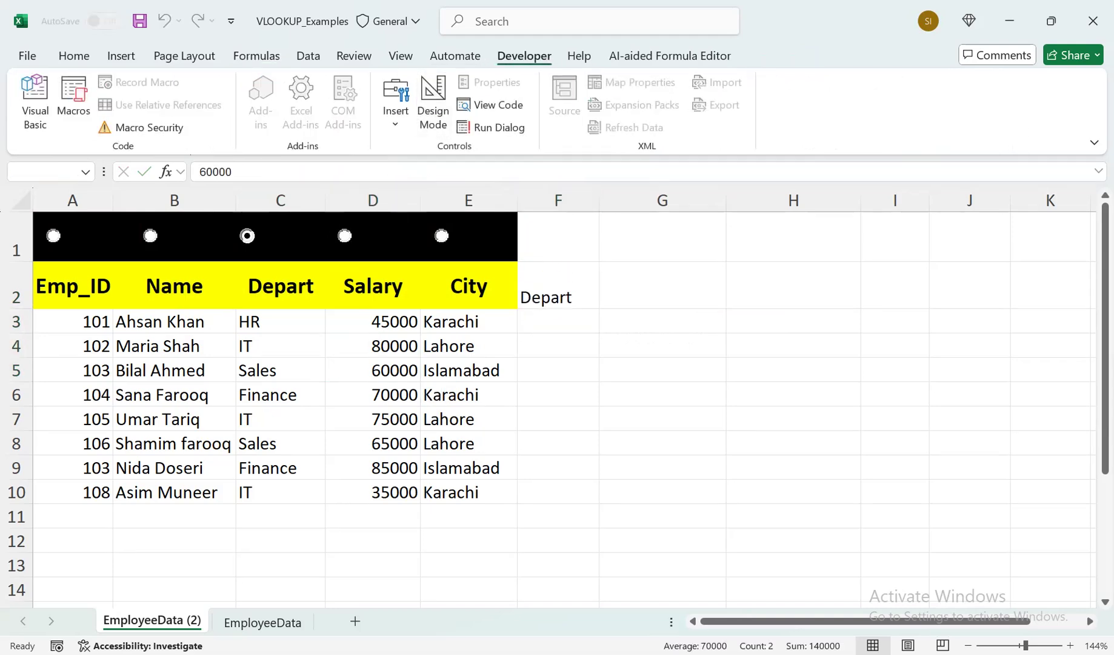
# Test the header formula in F2 by choosing the option buttons above Name and Emp_ID.
pyautogui.click(151, 235)
pyautogui.click(54, 235)
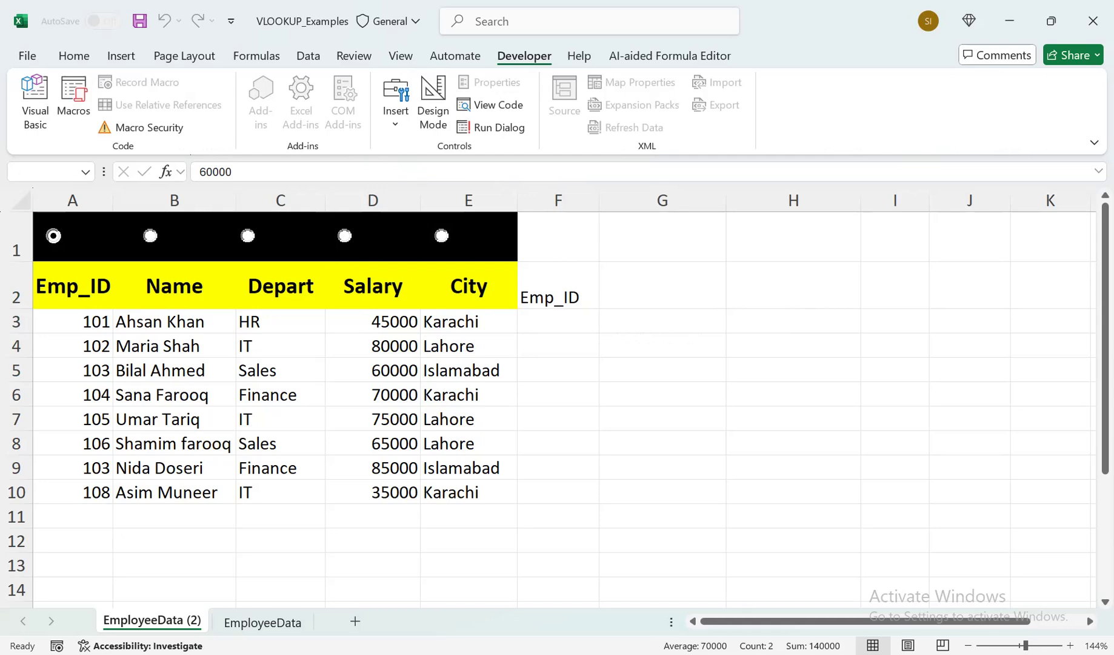
# Review the workbook's named ranges and their references in the Name Manager.
pyautogui.click(257, 56)
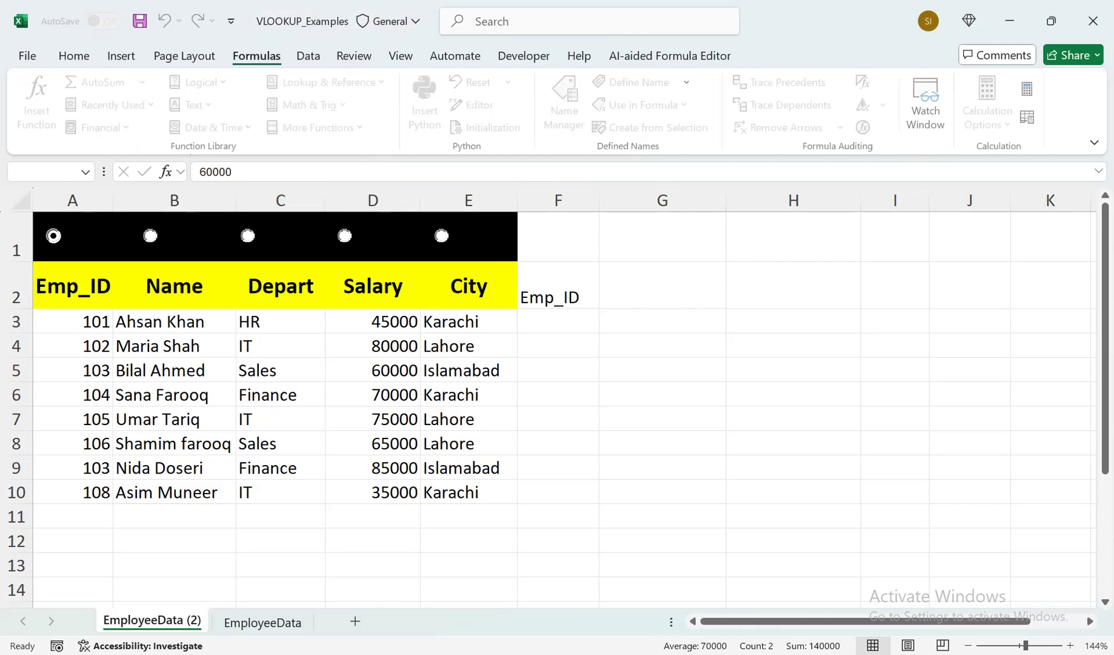
pyautogui.click(468, 321)
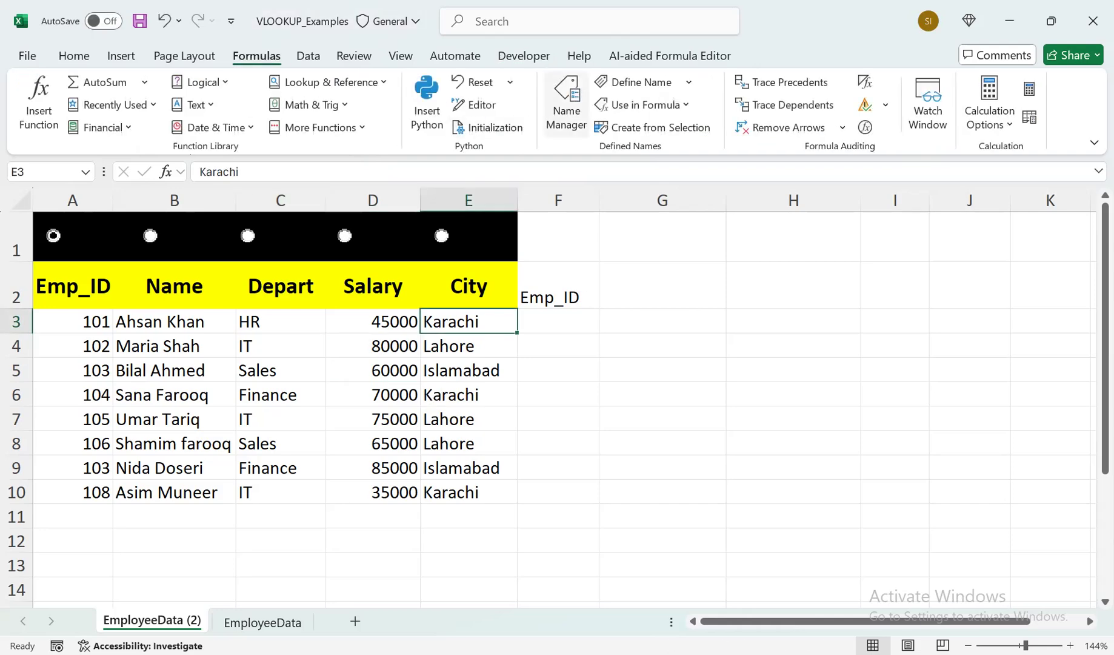
pyautogui.click(567, 103)
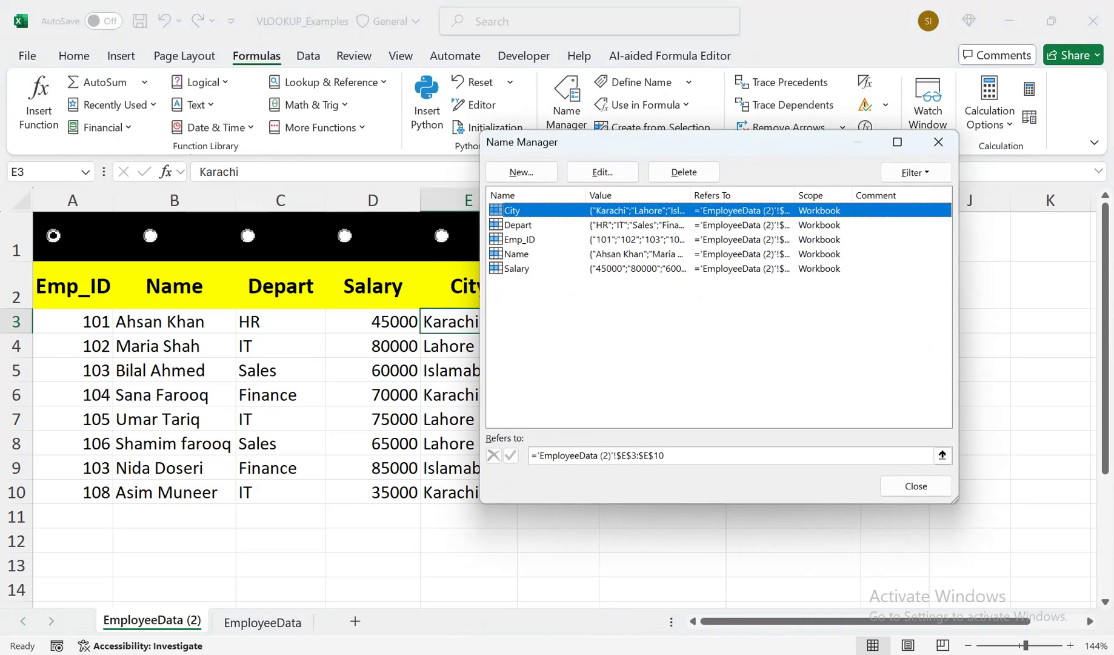
pyautogui.moveTo(570, 142); pyautogui.dragTo(446, 278)
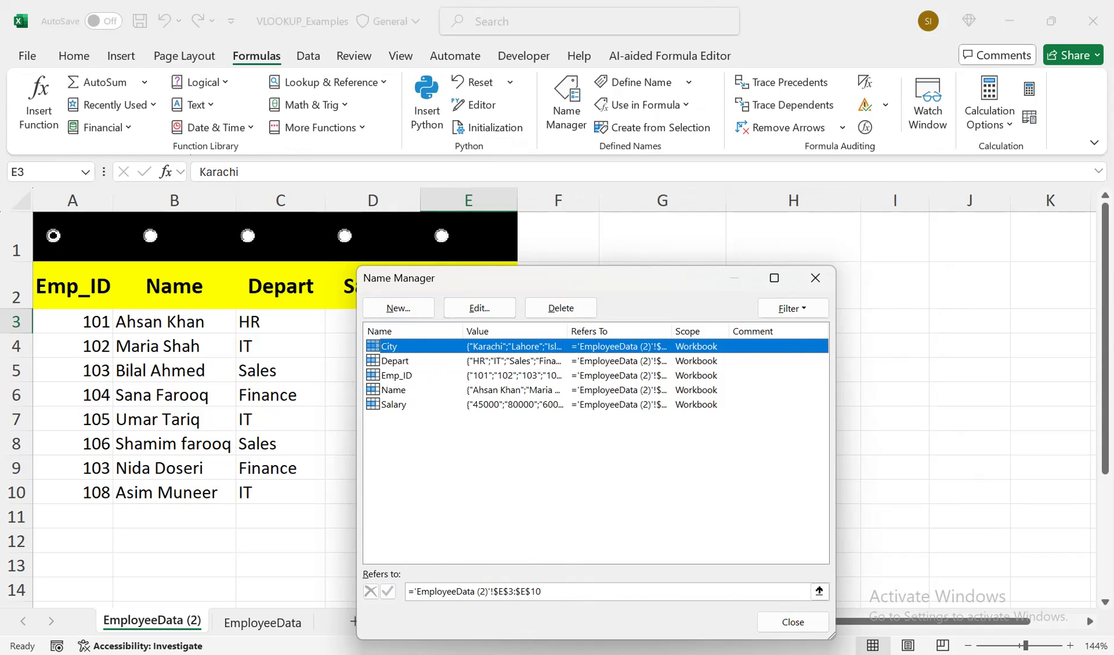
pyautogui.click(815, 278)
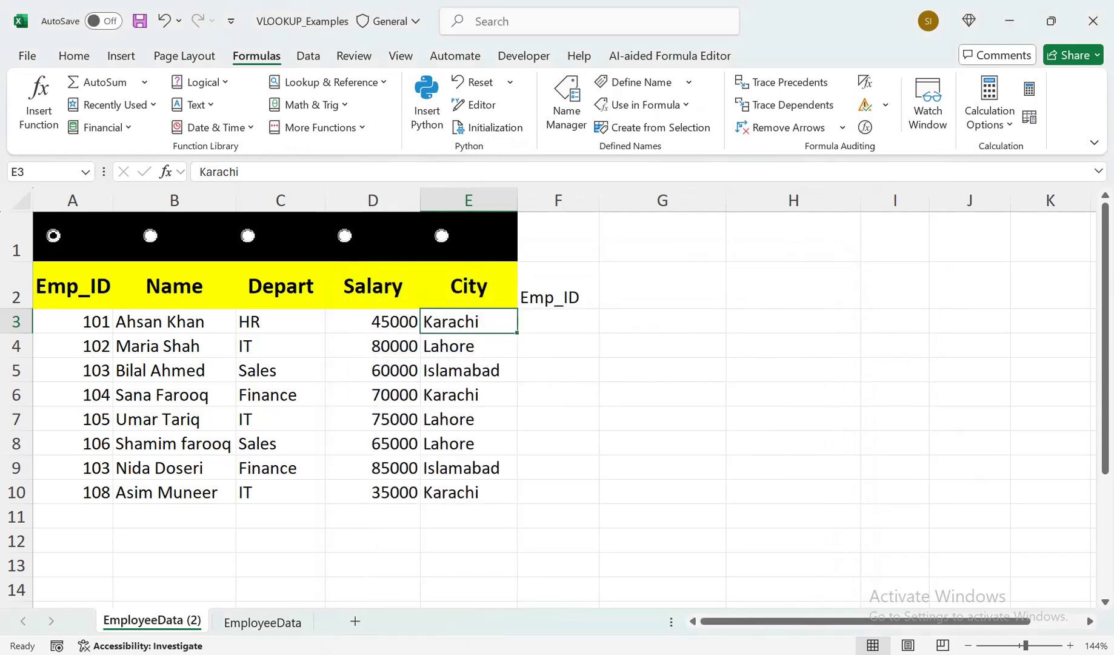
# Add a list data validation to cell G2 with the source =INDIRECT($F$2).
pyautogui.click(662, 284)
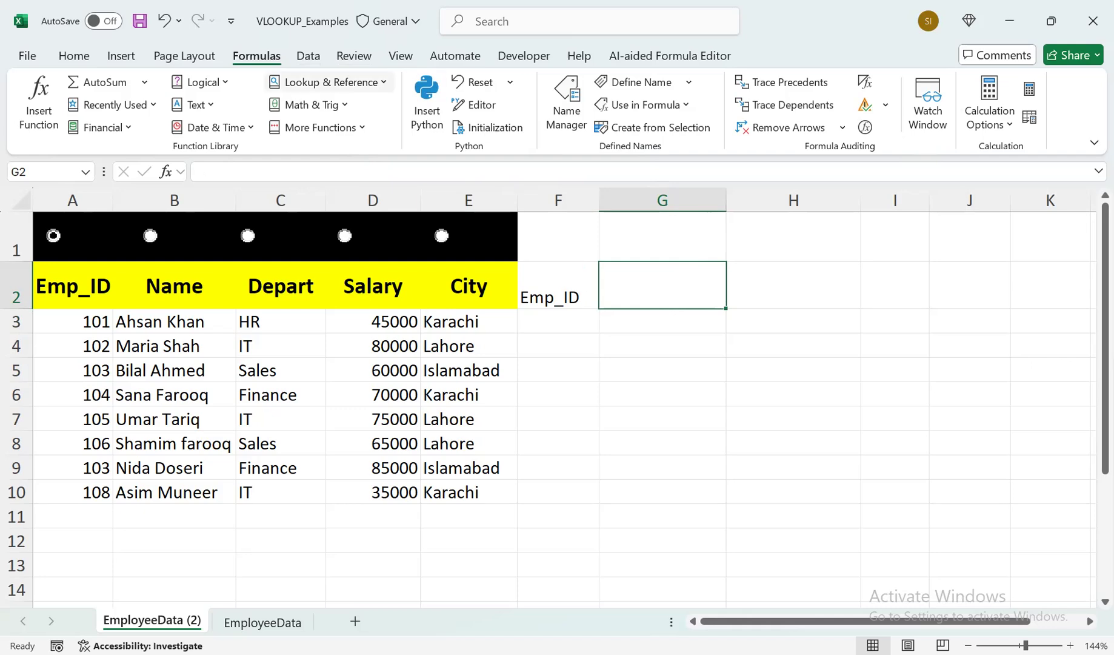
pyautogui.click(309, 56)
pyautogui.click(760, 128)
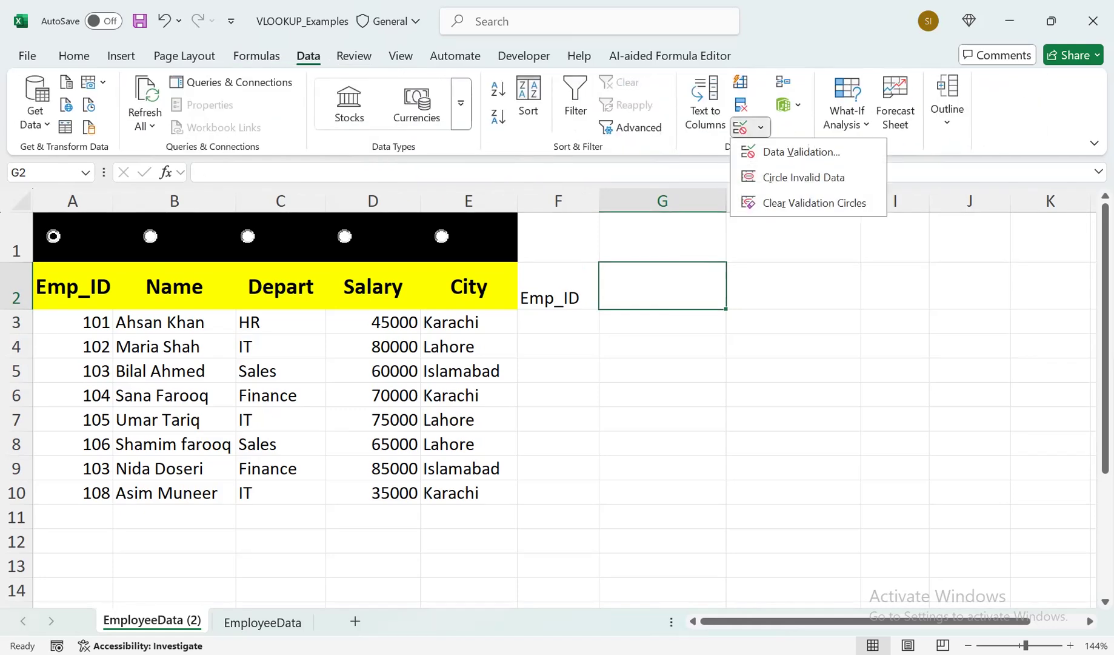
pyautogui.click(802, 152)
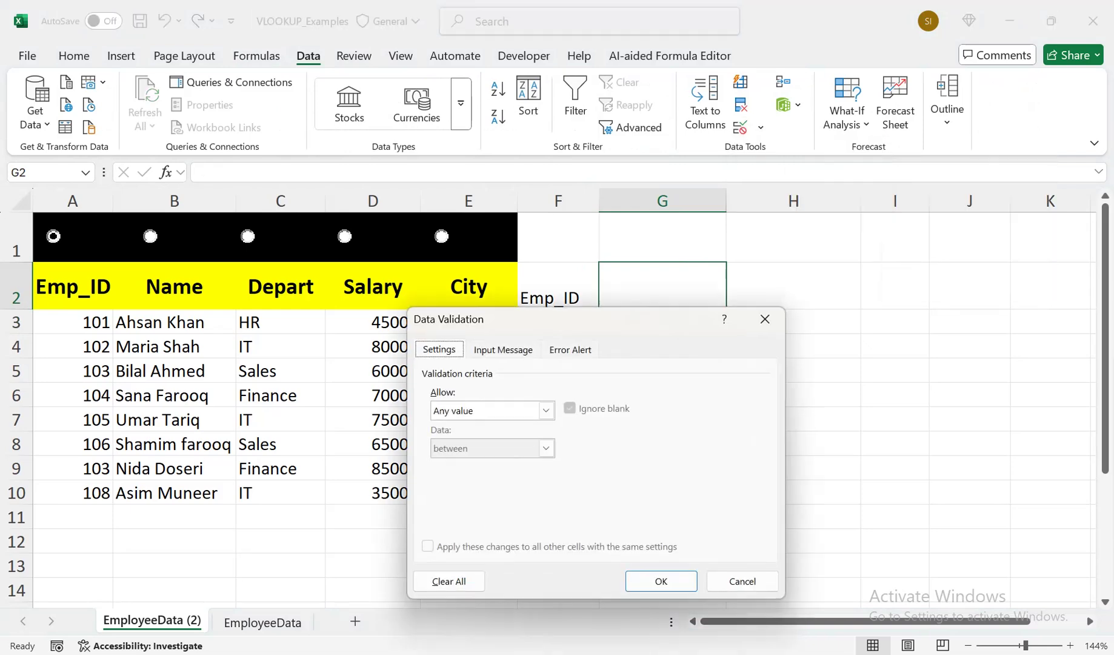
pyautogui.click(546, 410)
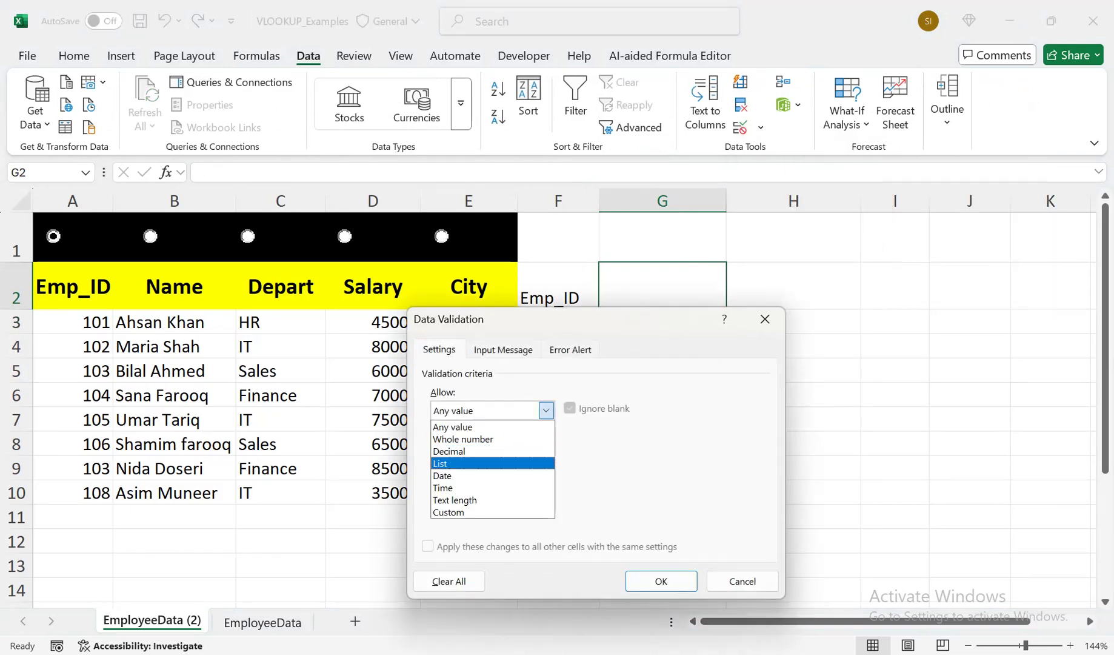
pyautogui.click(461, 463)
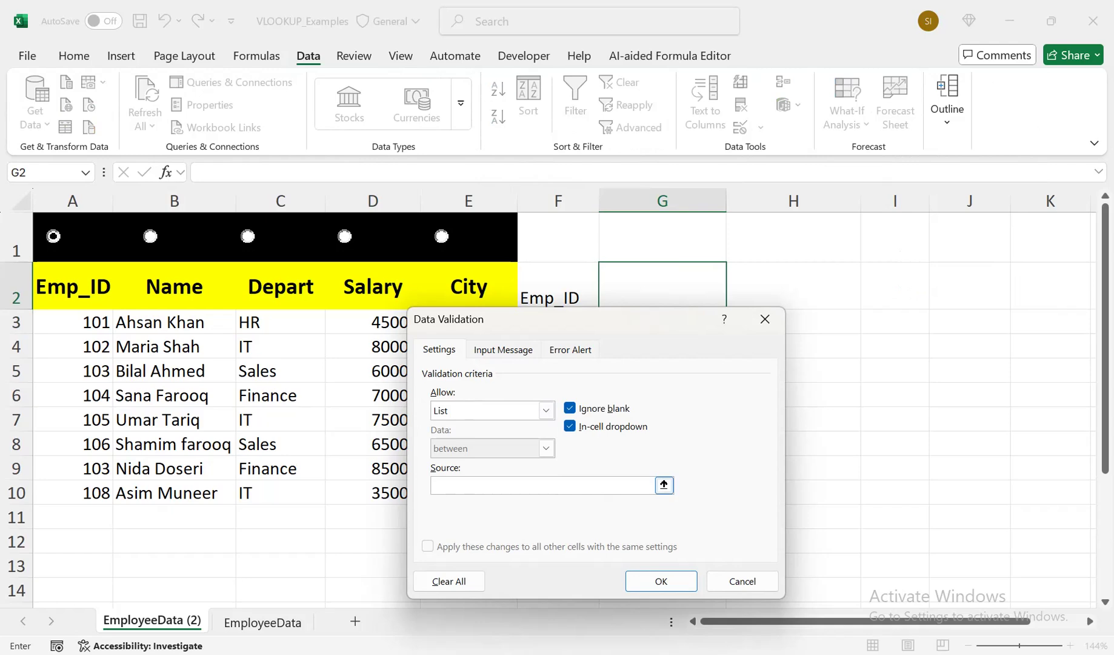
pyautogui.write('=INDIRECT(')
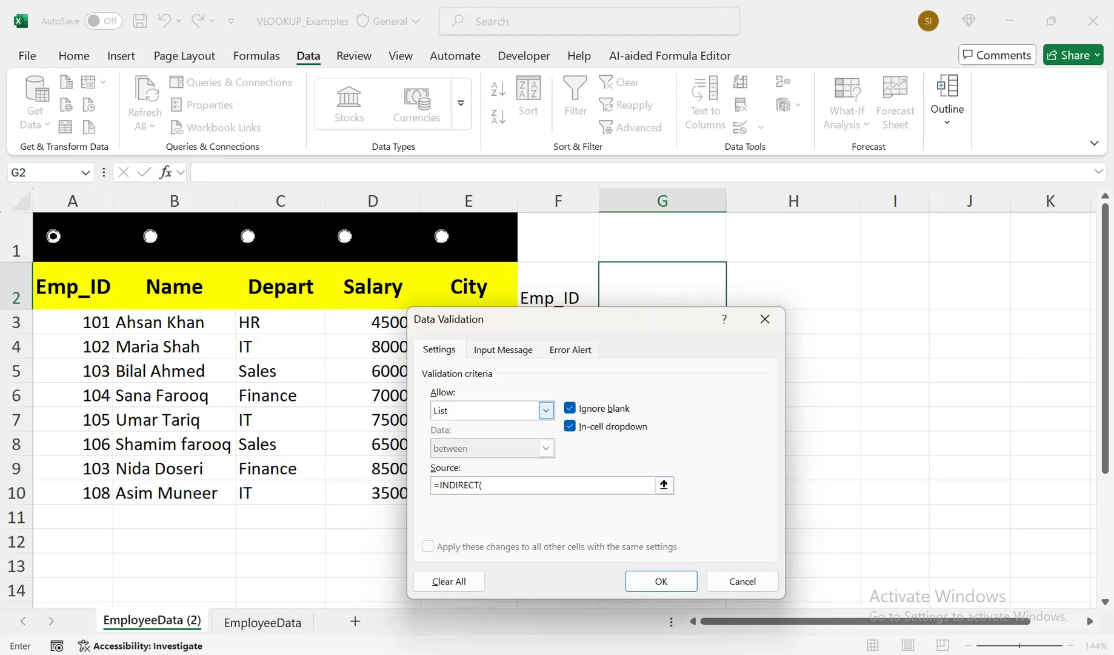
pyautogui.click(558, 286)
pyautogui.moveTo(564, 319); pyautogui.dragTo(572, 335)
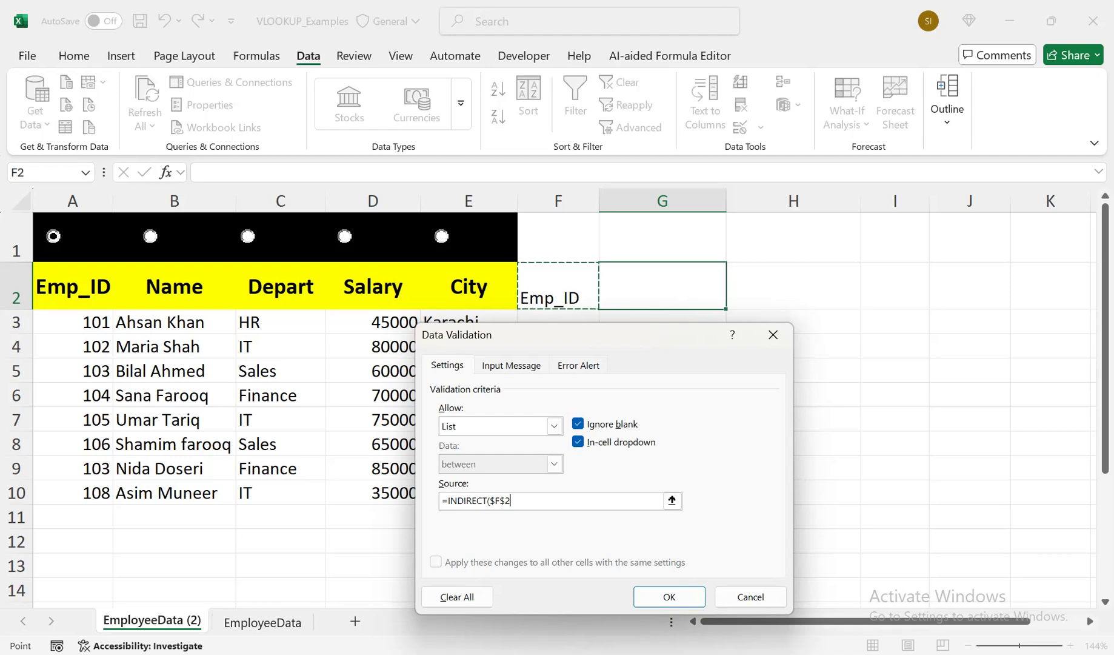
pyautogui.click(669, 596)
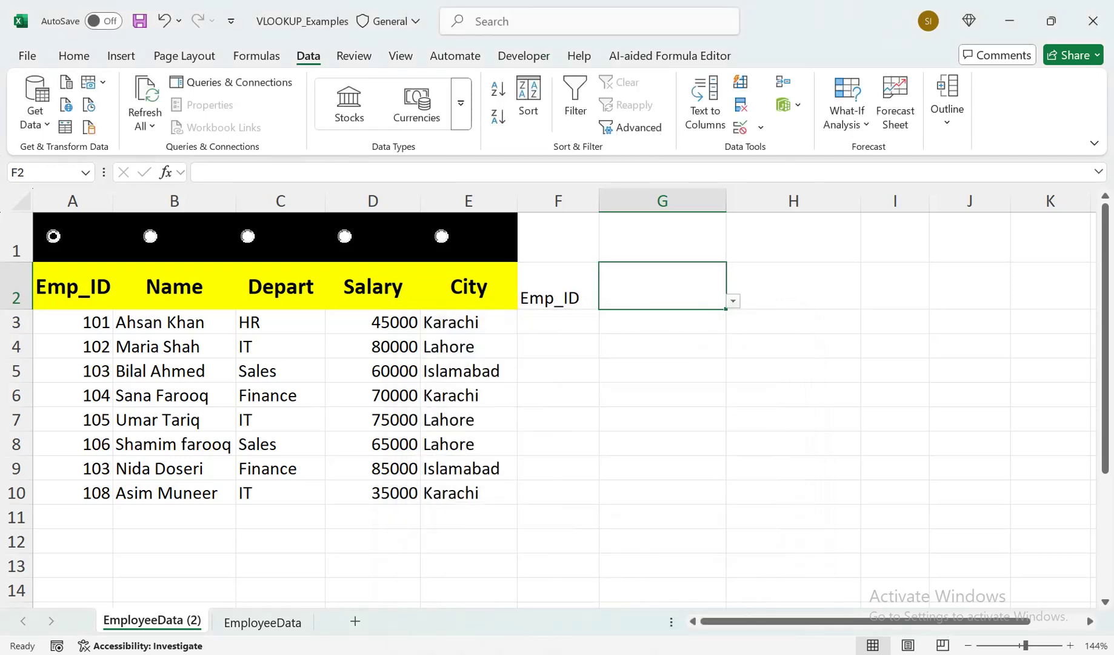
# Test the dropdown in G2 by picking an employee ID under Emp_ID and HR under the Depart option button.
pyautogui.click(732, 301)
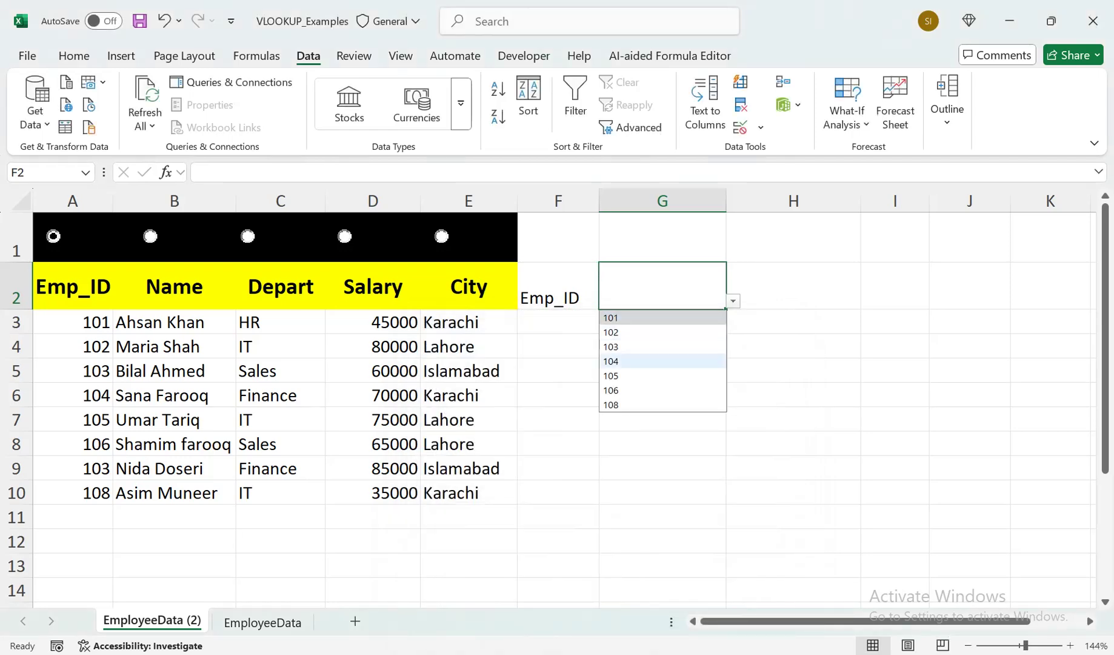
pyautogui.click(663, 346)
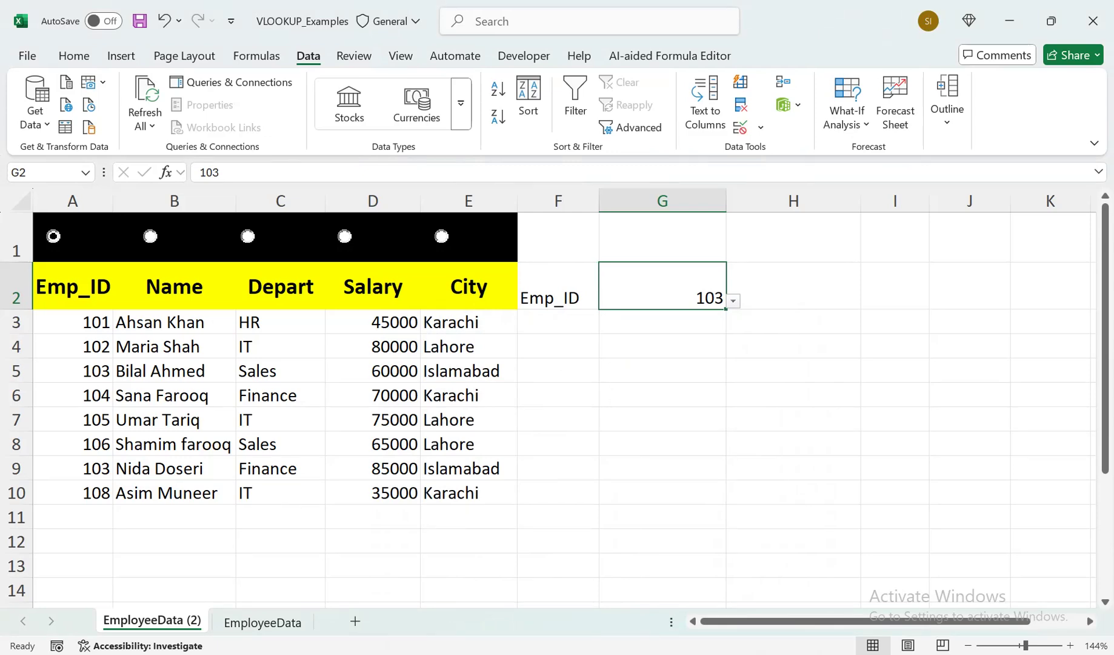
pyautogui.click(248, 236)
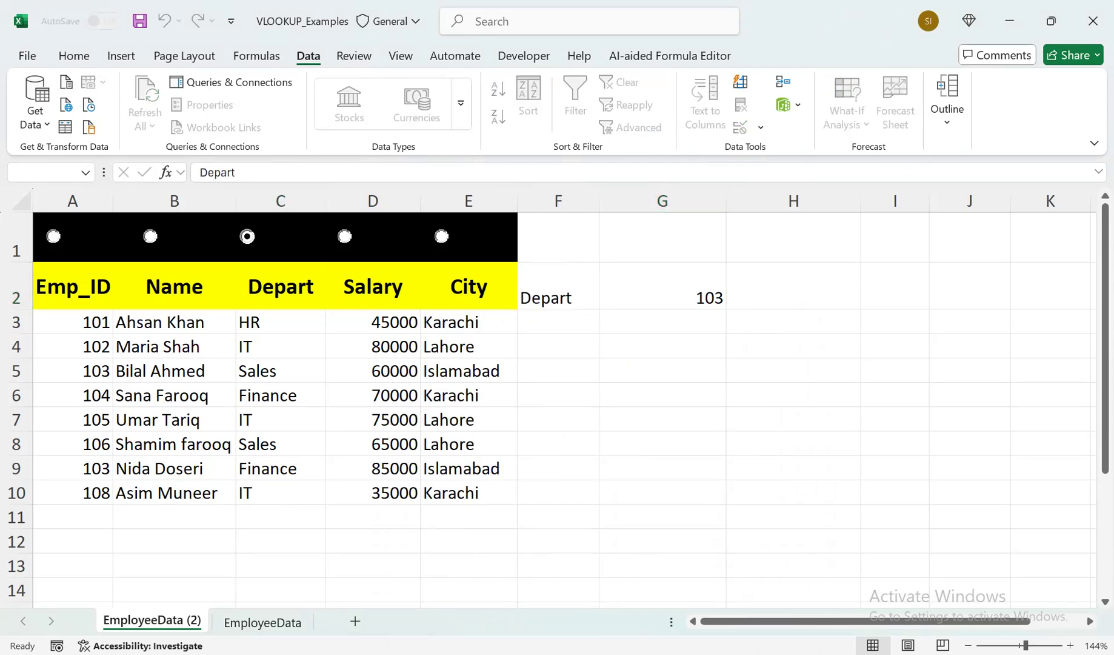
pyautogui.click(734, 301)
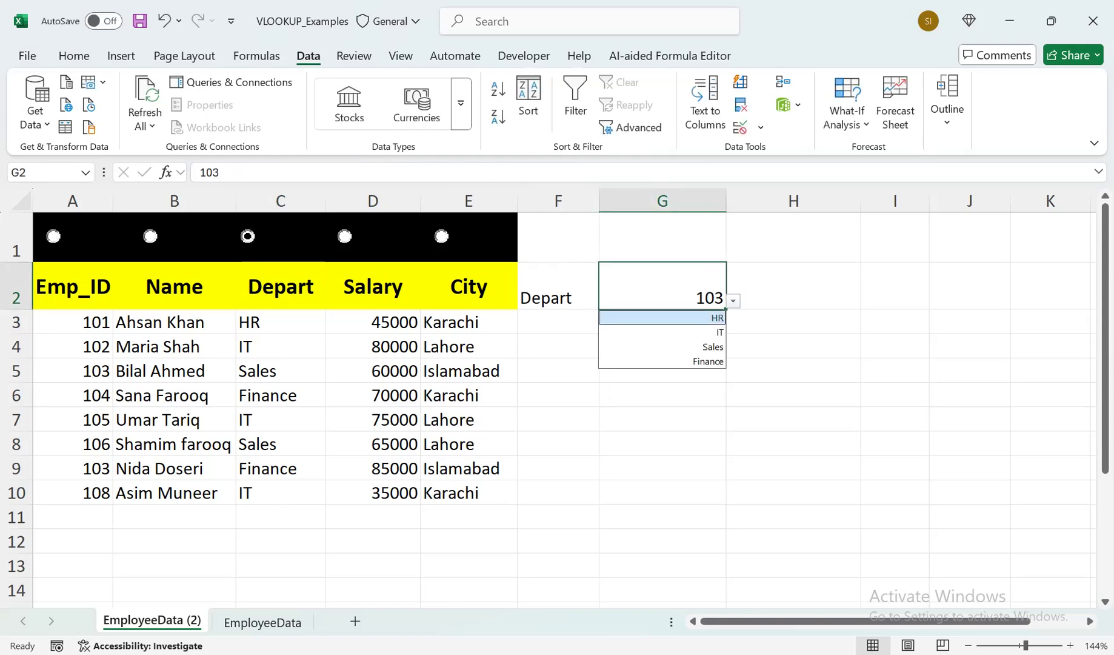
pyautogui.click(685, 317)
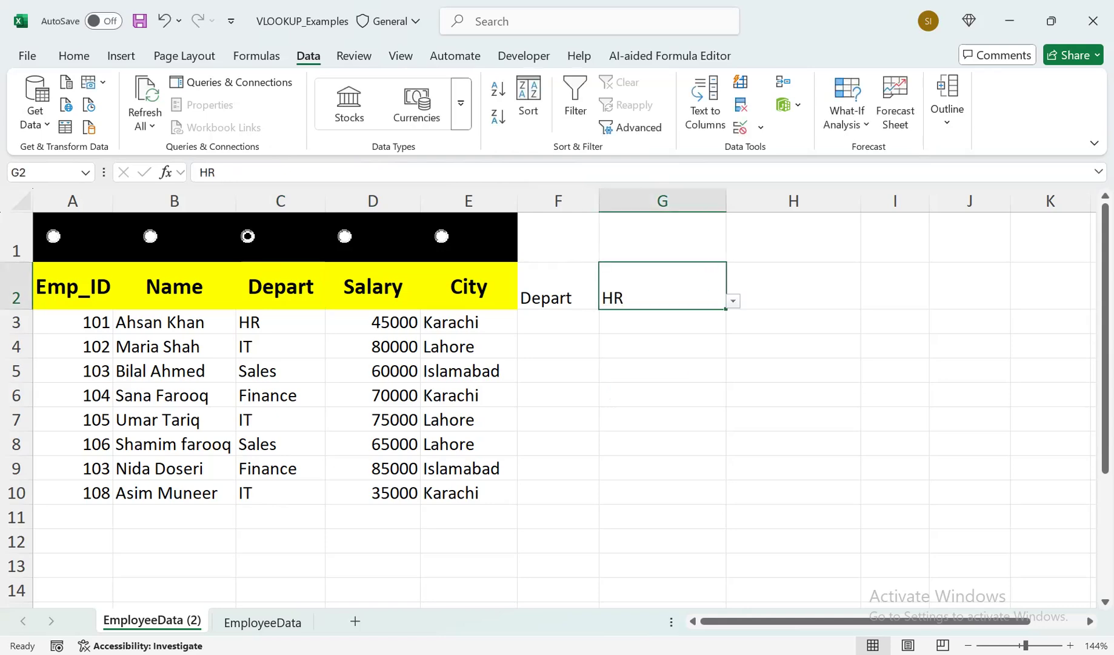
# Format G2 as bold at size 18, centred horizontally and vertically.
pyautogui.click(74, 56)
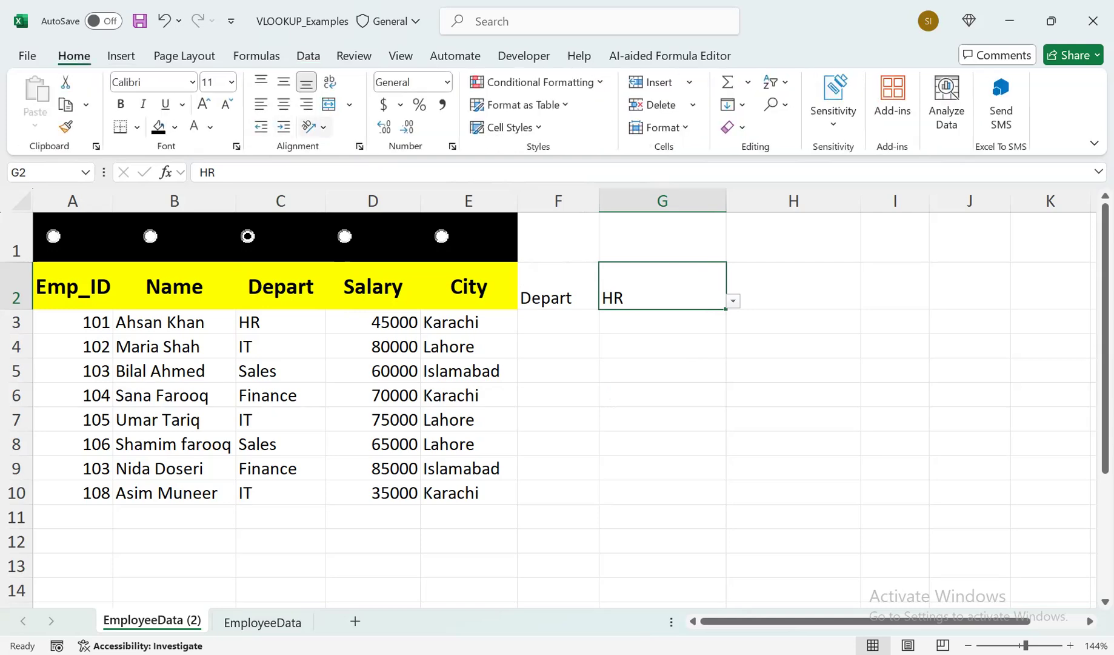
pyautogui.click(283, 104)
pyautogui.click(283, 82)
pyautogui.click(121, 104)
pyautogui.click(204, 105)
pyautogui.click(203, 104)
pyautogui.click(204, 104)
pyautogui.click(204, 105)
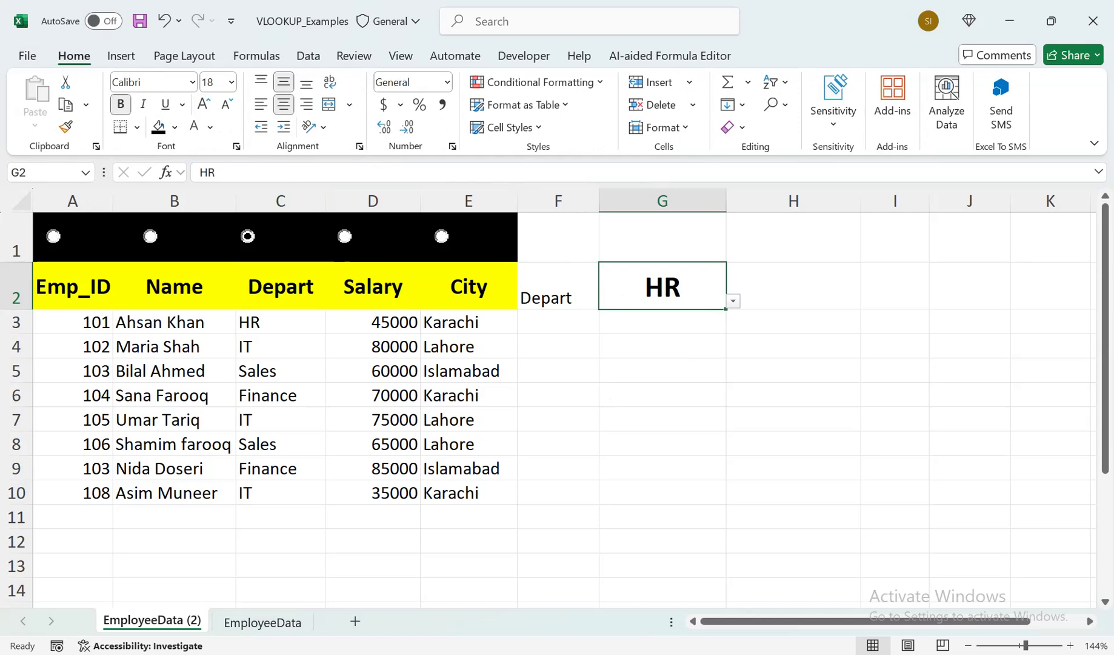
# Format F2 as bold at size 14 with middle vertical alignment.
pyautogui.click(557, 286)
pyautogui.click(283, 82)
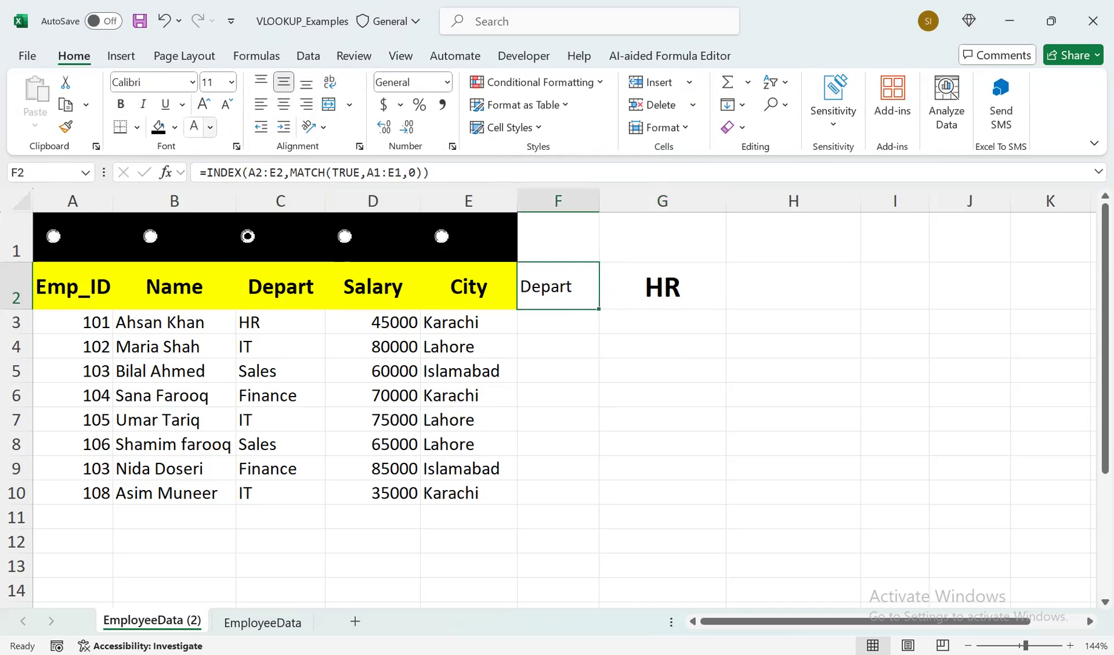
pyautogui.click(120, 104)
pyautogui.click(203, 104)
pyautogui.click(204, 105)
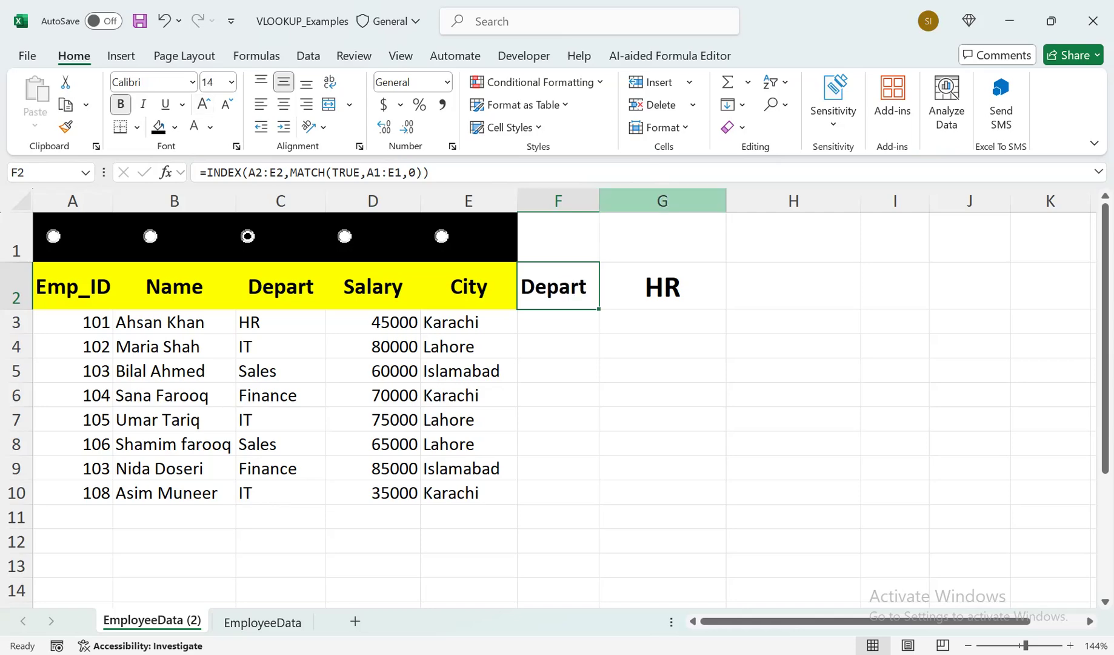
# Widen column G slightly and merge the cells G1:H2 across each row.
pyautogui.click(662, 286)
pyautogui.moveTo(726, 201); pyautogui.dragTo(733, 201)
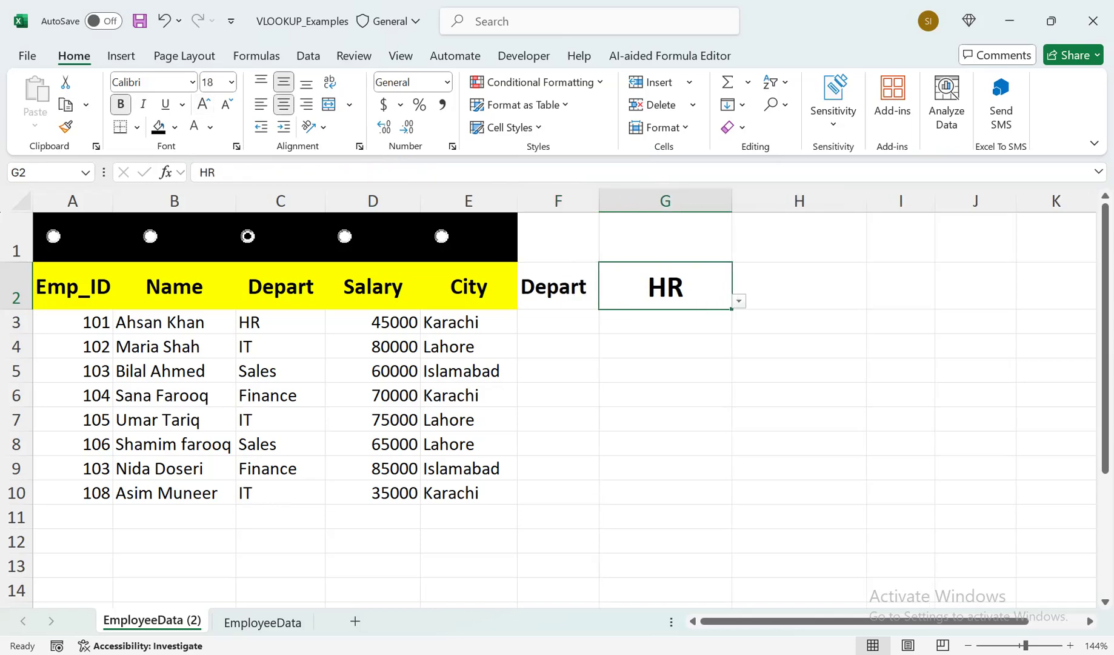
pyautogui.moveTo(665, 237); pyautogui.dragTo(799, 284)
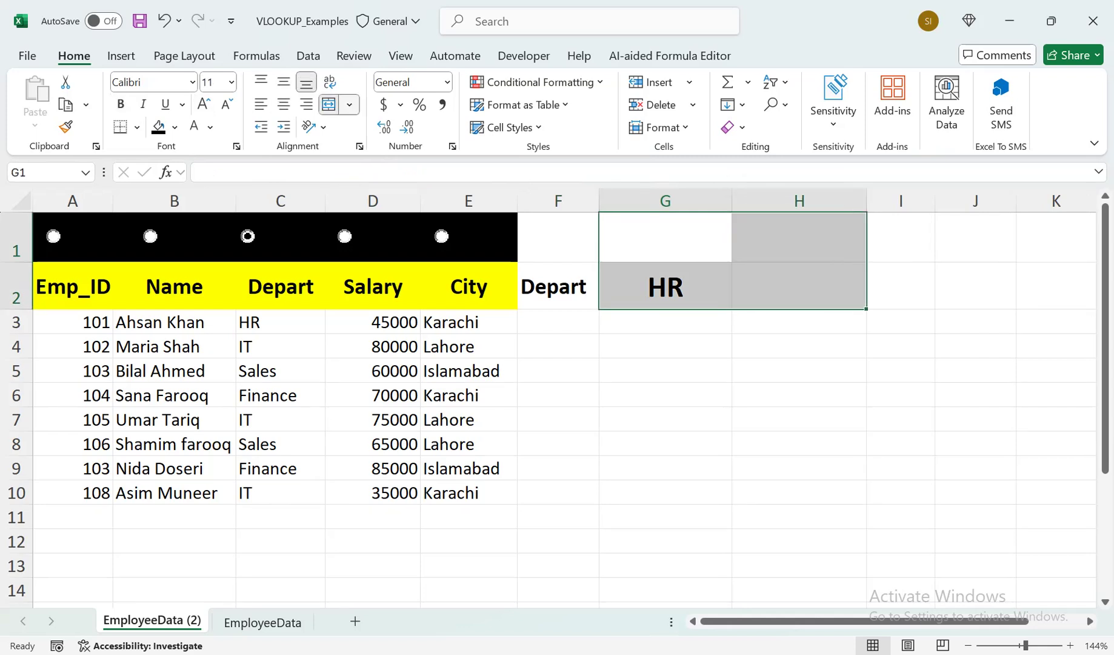
pyautogui.click(349, 104)
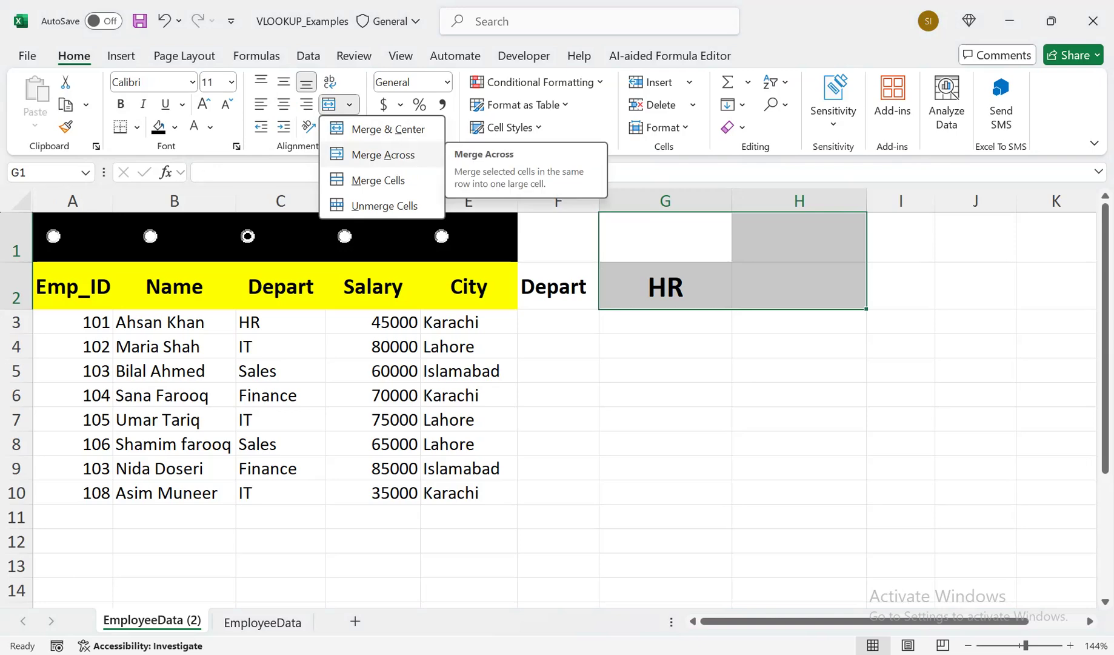
pyautogui.click(383, 154)
# Fill merged cell G1 with black and give merged cell G2 a dark blue fill with white text.
pyautogui.click(732, 237)
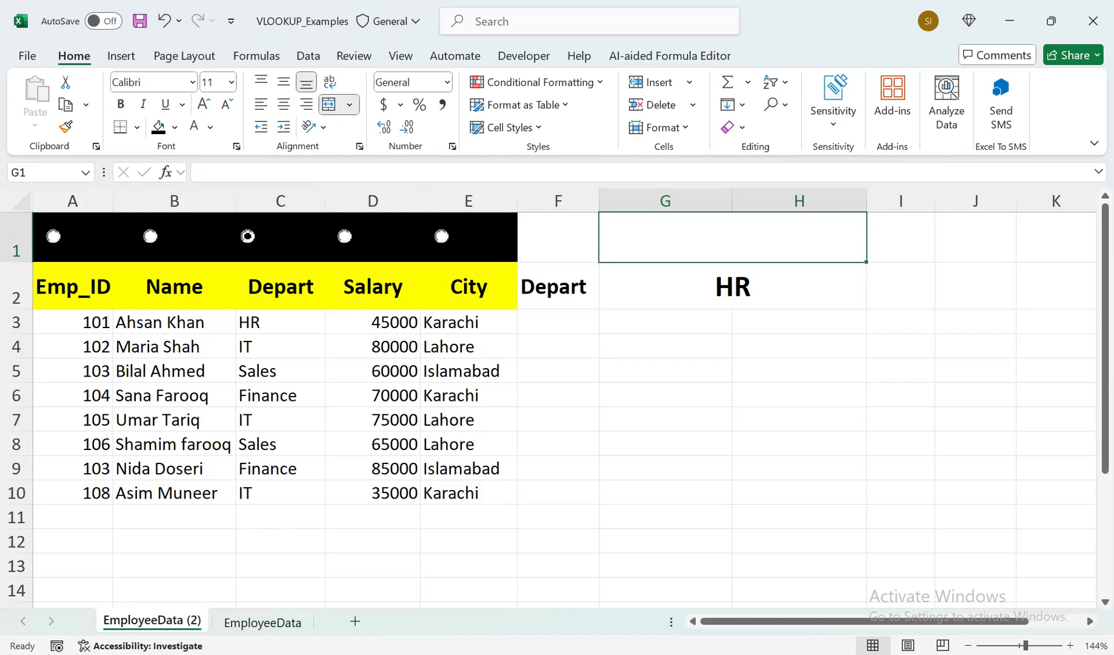
pyautogui.click(158, 126)
pyautogui.press('Down')
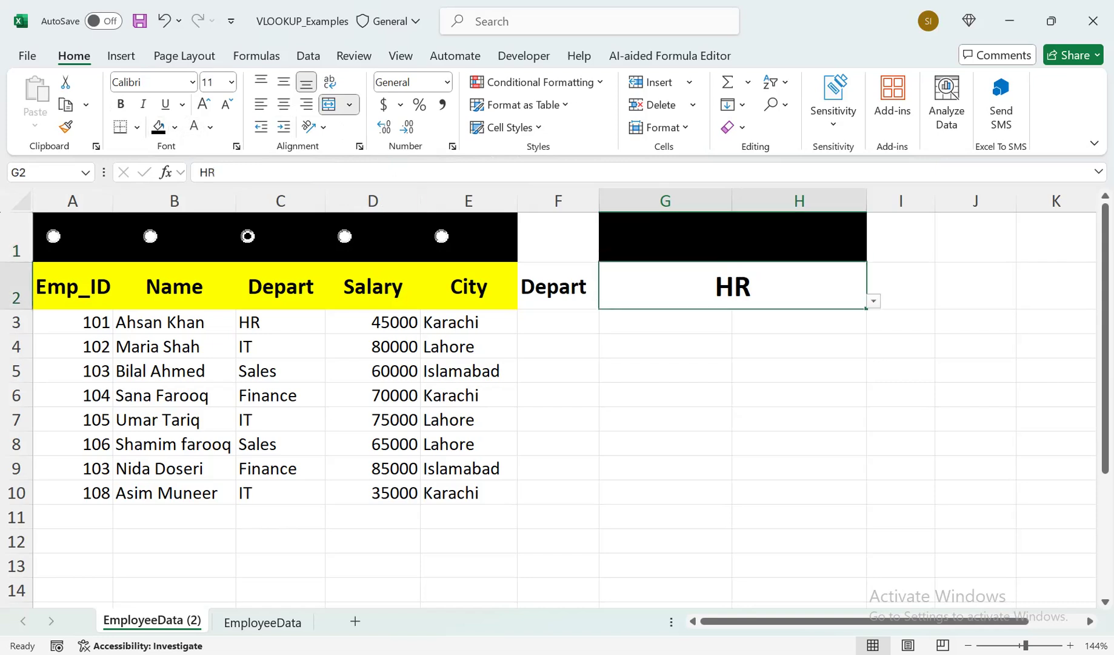
pyautogui.click(175, 126)
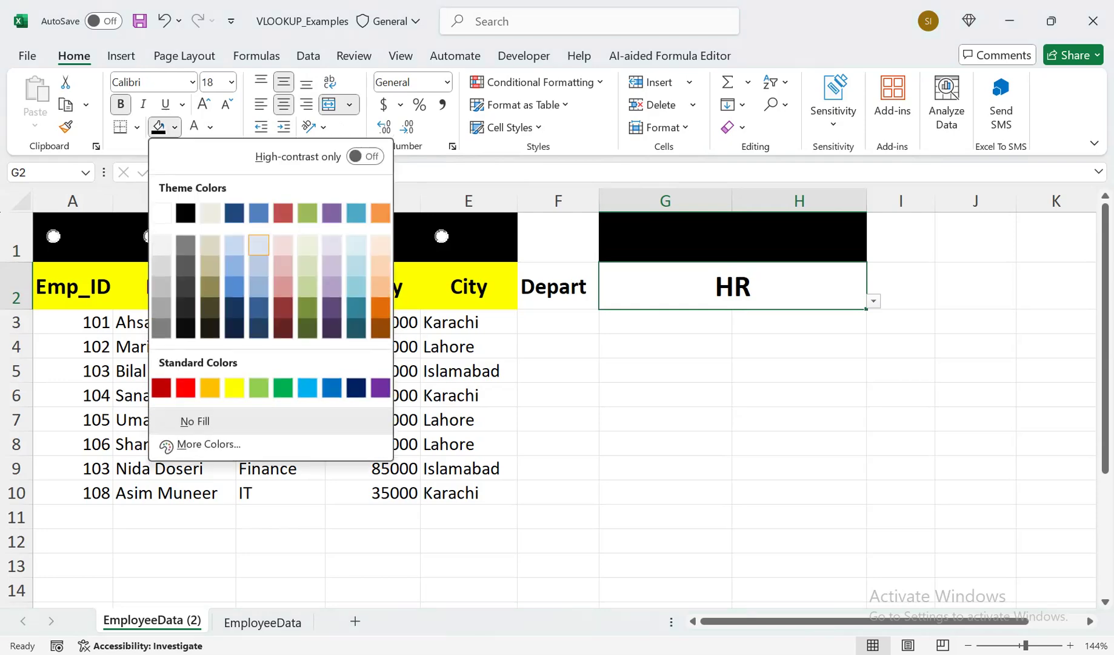
pyautogui.click(230, 212)
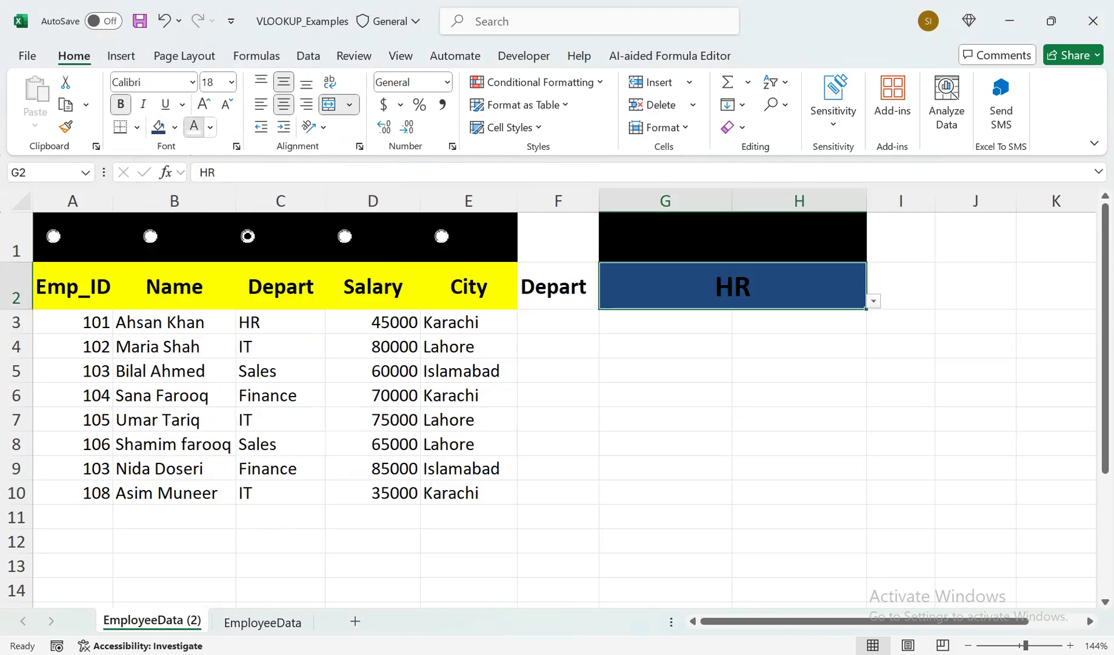
pyautogui.click(194, 126)
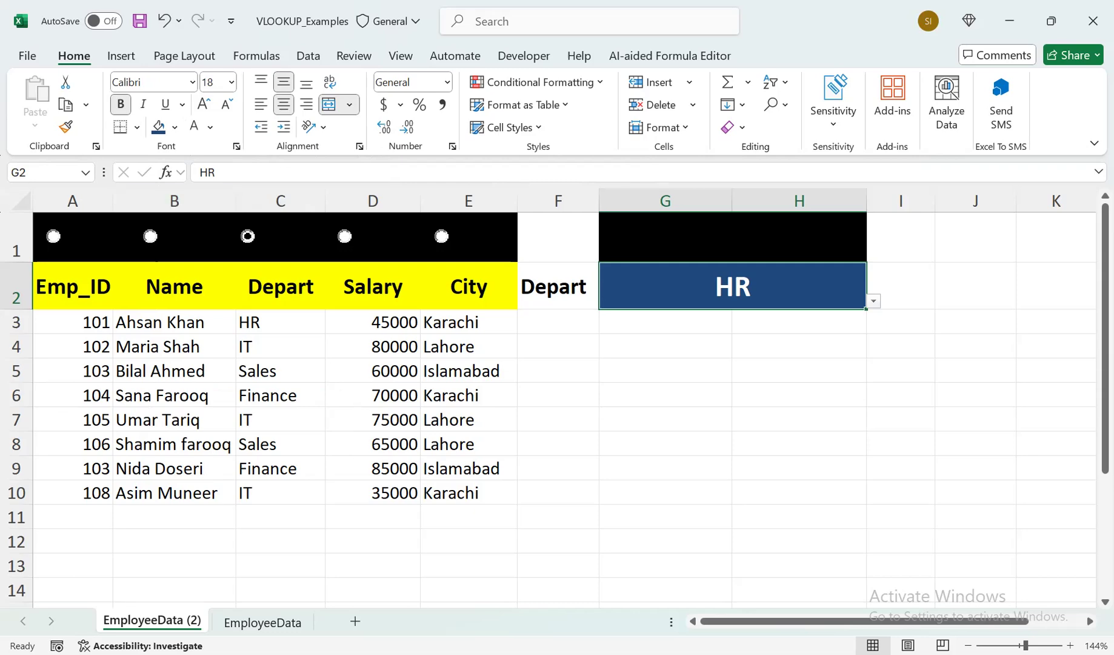
# Narrow column F and hide the header text in F2 with a white font colour.
pyautogui.moveTo(599, 201); pyautogui.dragTo(552, 200)
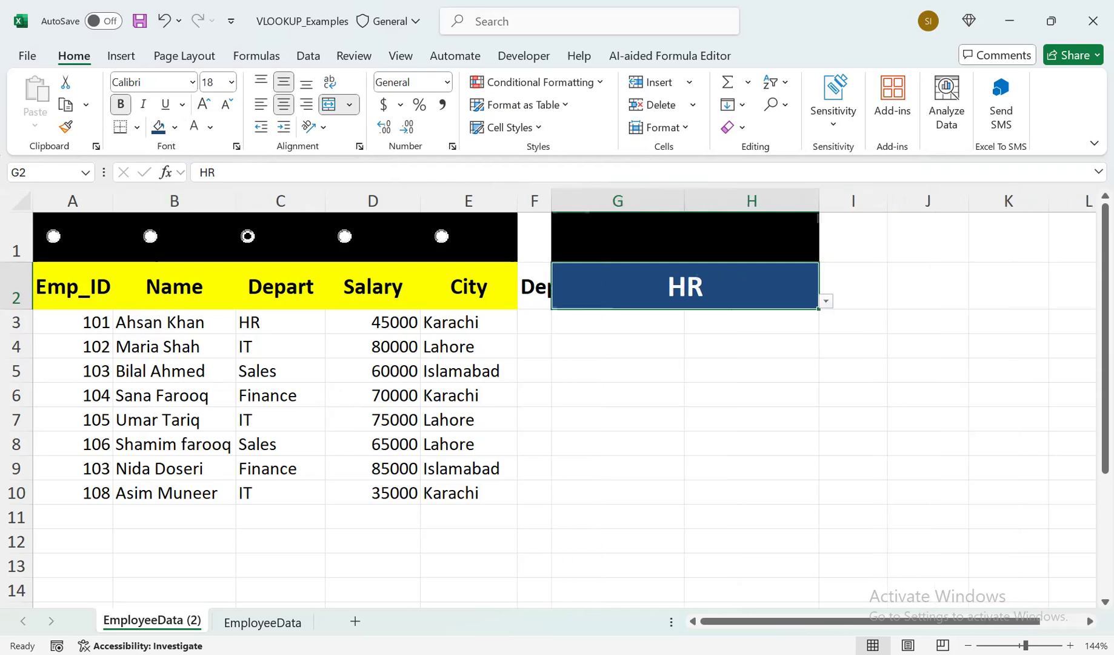
pyautogui.click(535, 286)
pyautogui.click(194, 126)
pyautogui.click(469, 370)
# Enter the formula ="Search By " & F2 in merged cell G1.
pyautogui.click(685, 286)
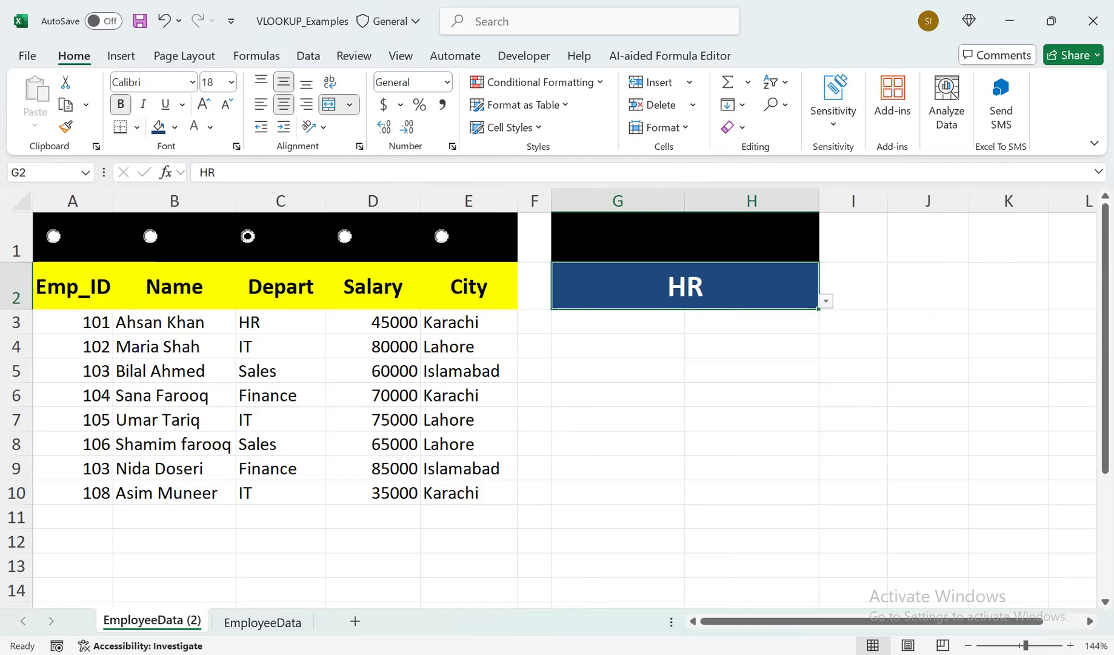
pyautogui.click(685, 237)
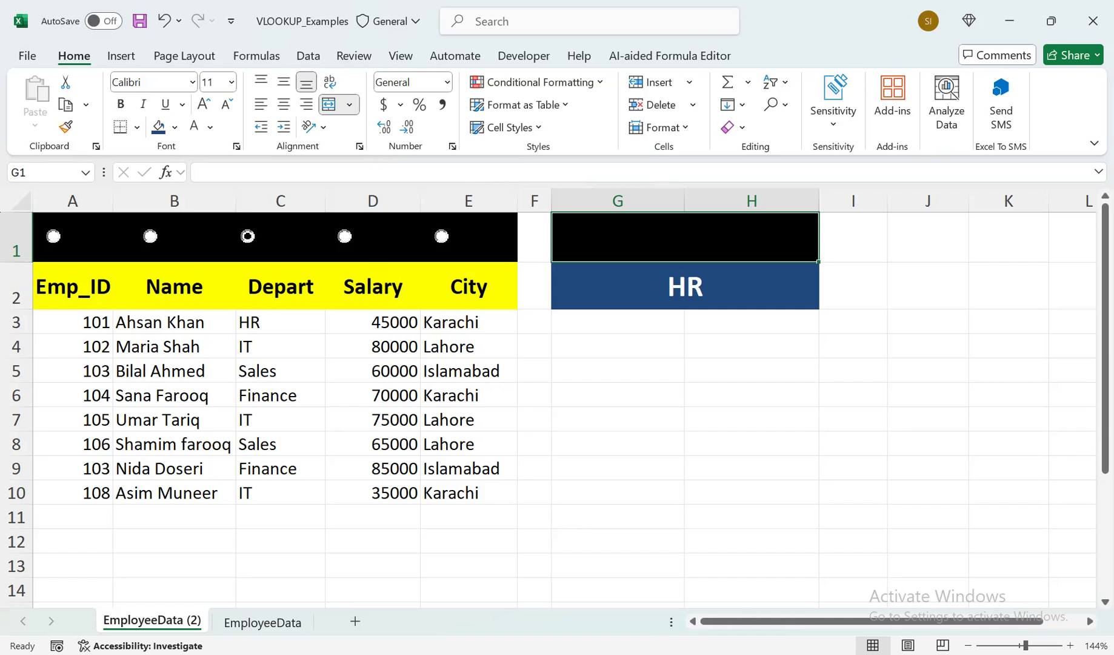
pyautogui.write('="sEARCH By')
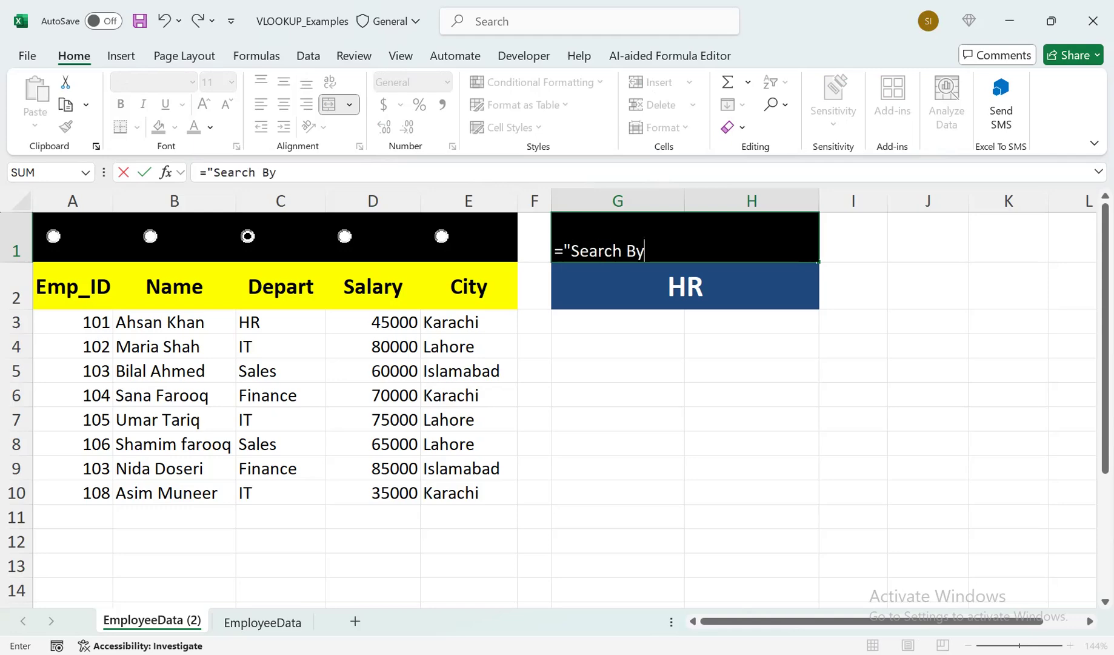
pyautogui.write(' " &')
pyautogui.click(534, 285)
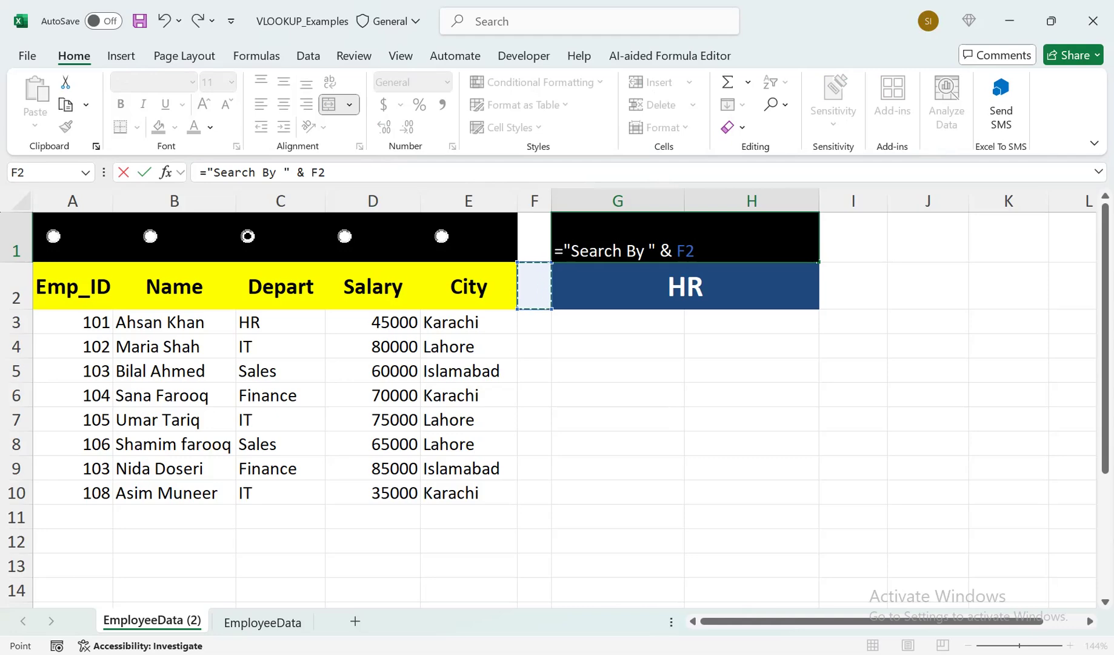
pyautogui.press('Return')
# Format G1 as bold Abadi at size 18, centred horizontally and aligned to the middle vertically.
pyautogui.click(685, 237)
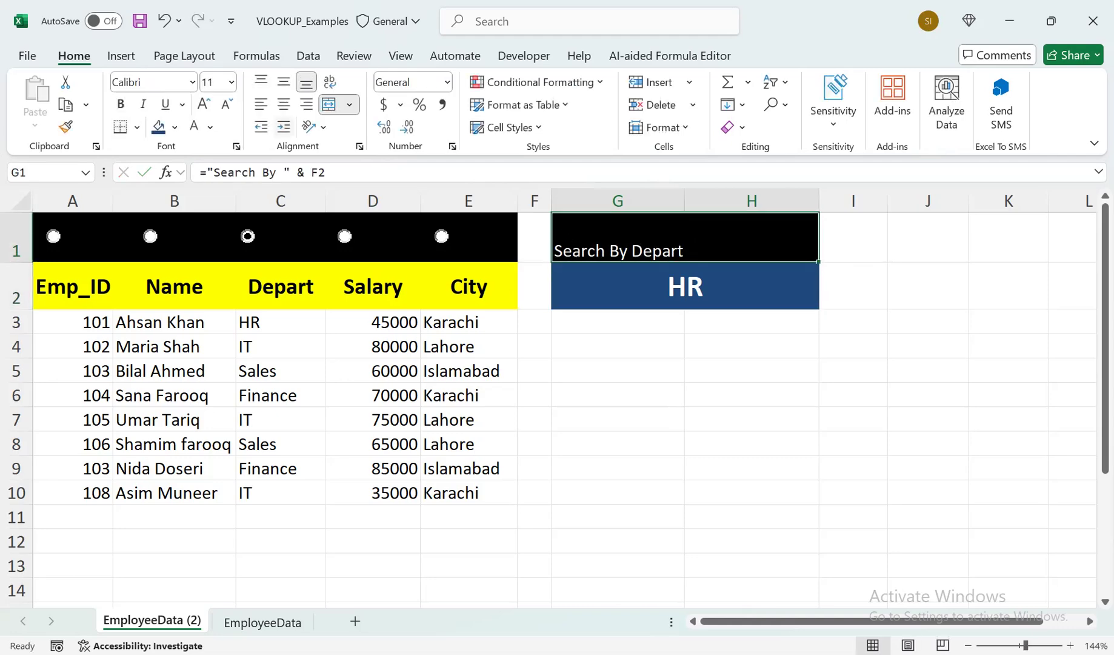
pyautogui.click(284, 105)
pyautogui.click(283, 82)
pyautogui.click(121, 105)
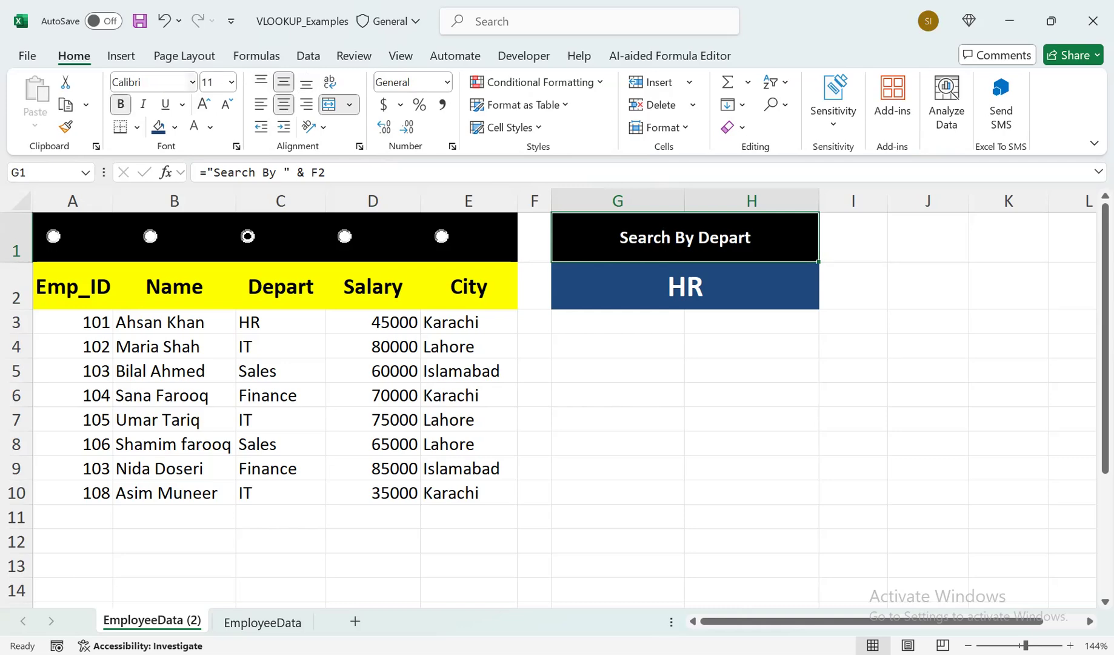
pyautogui.click(204, 104)
pyautogui.click(204, 104)
pyautogui.click(204, 104)
pyautogui.click(204, 104)
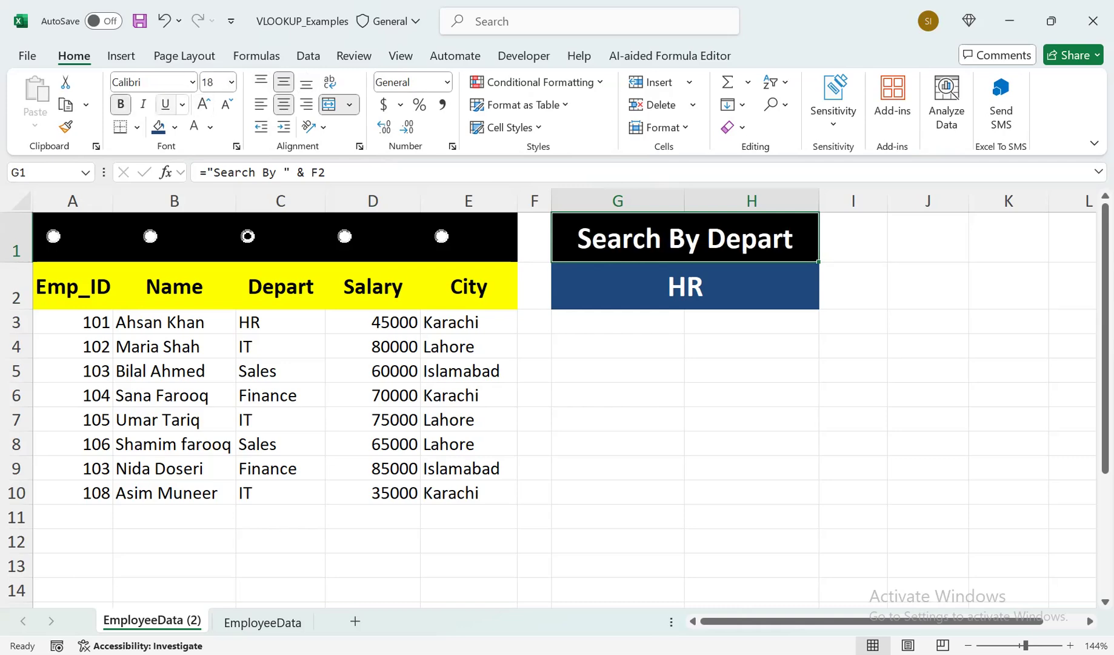
pyautogui.click(191, 82)
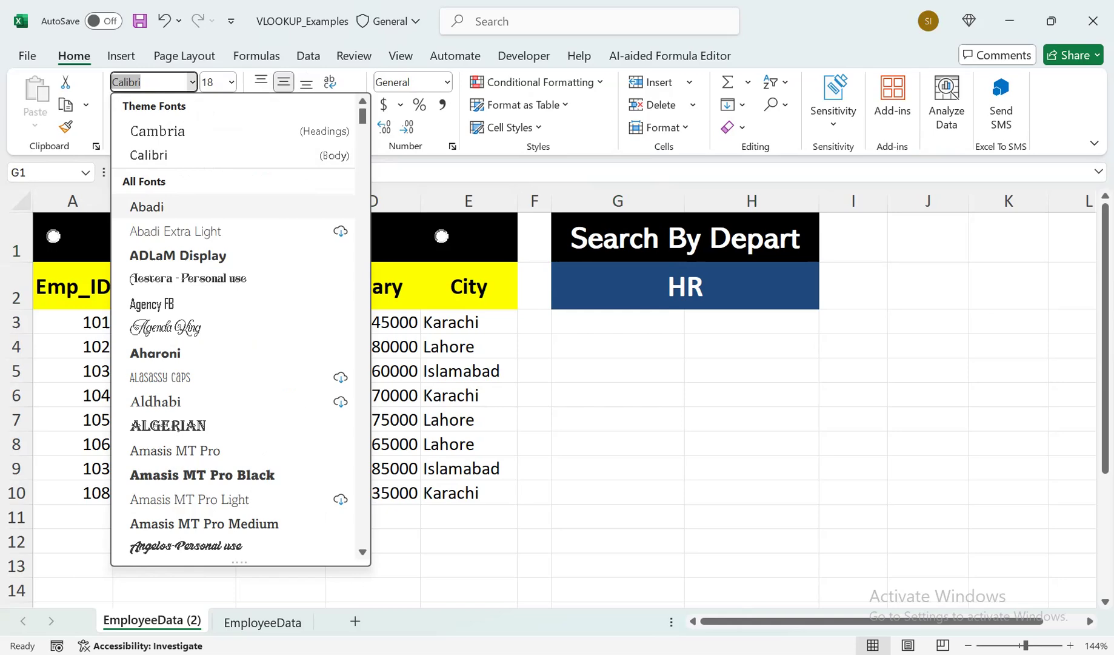
pyautogui.click(146, 207)
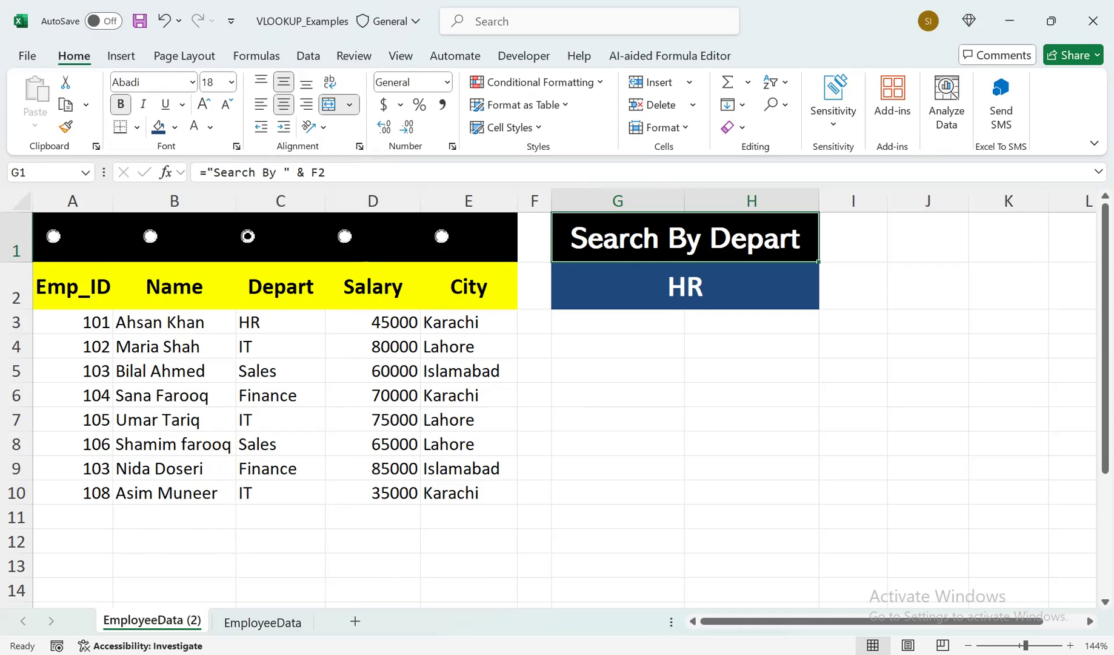
# Copy the header row A2:E2 and paste it into G4:K4.
pyautogui.moveTo(469, 286); pyautogui.dragTo(72, 287)
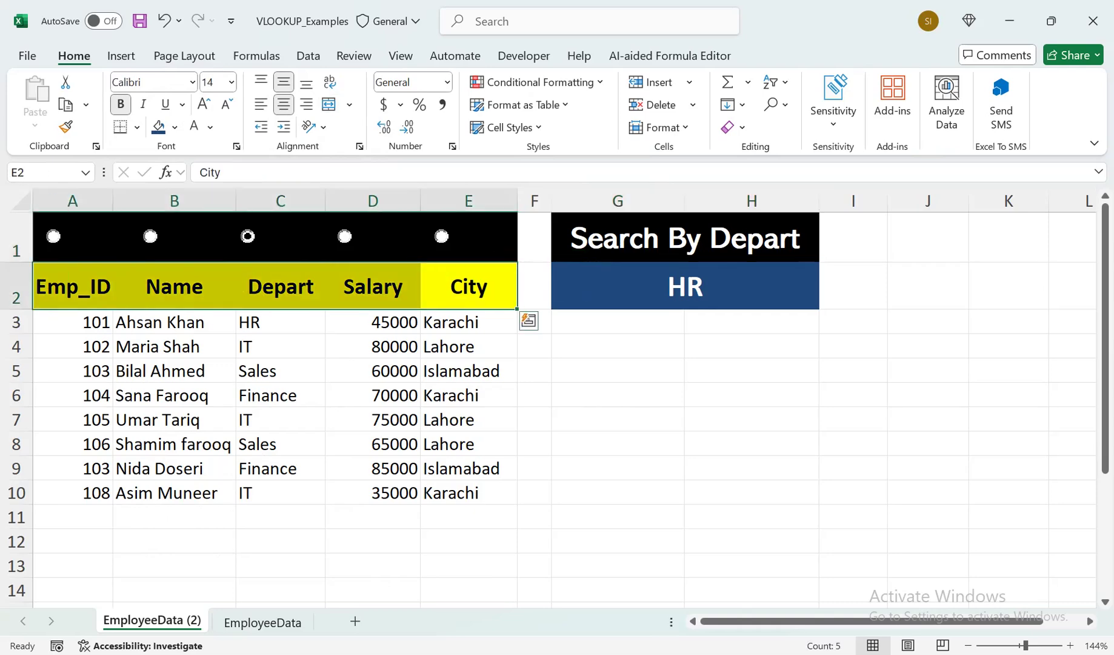
pyautogui.hotkey('ctrl', 'c')
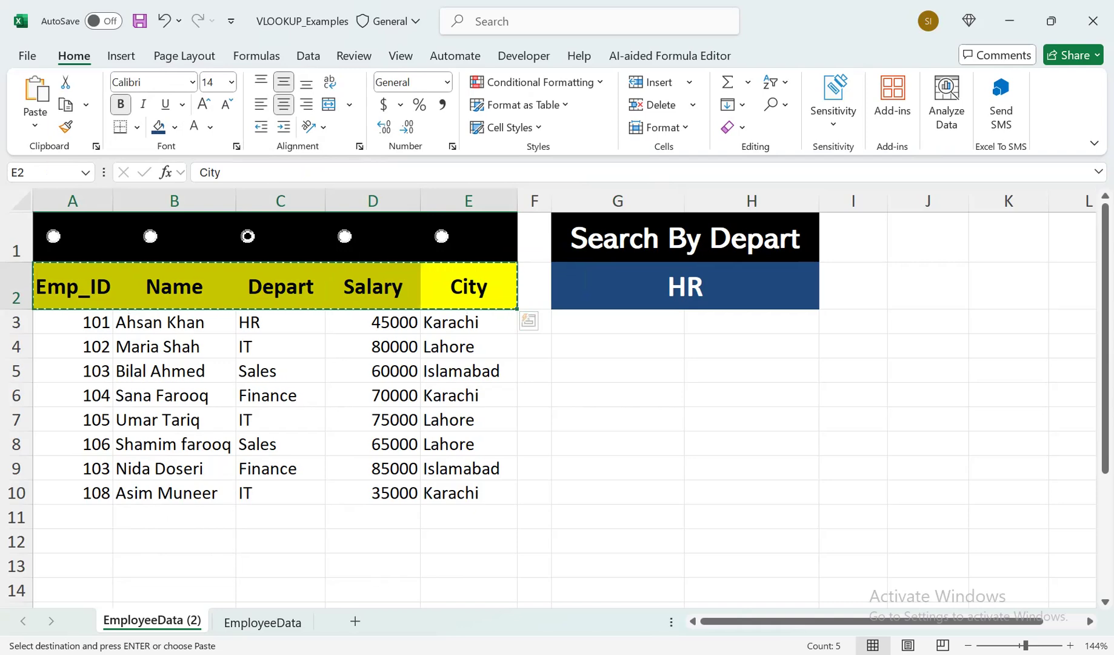
pyautogui.click(617, 346)
pyautogui.hotkey('ctrl', 'v')
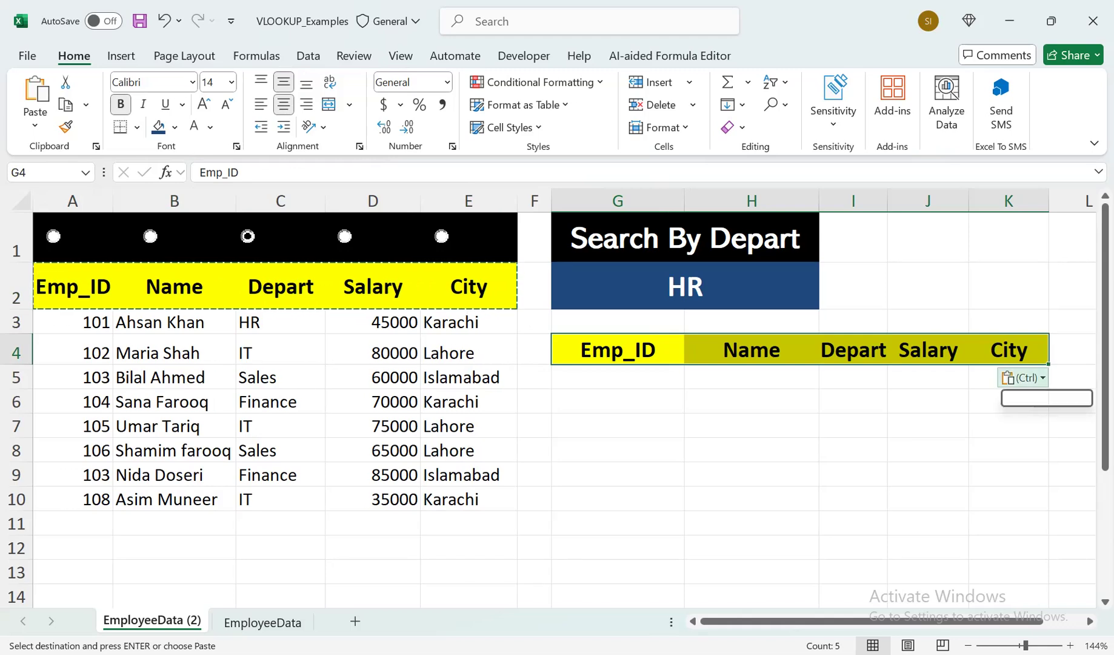
pyautogui.click(618, 377)
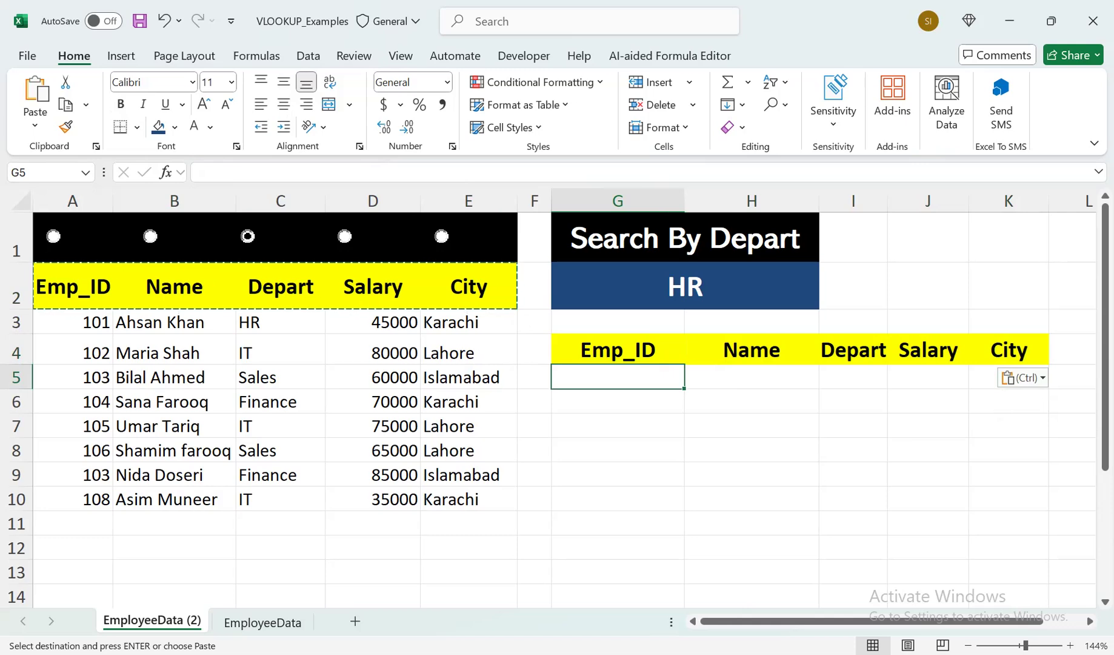
pyautogui.press('ctrl')
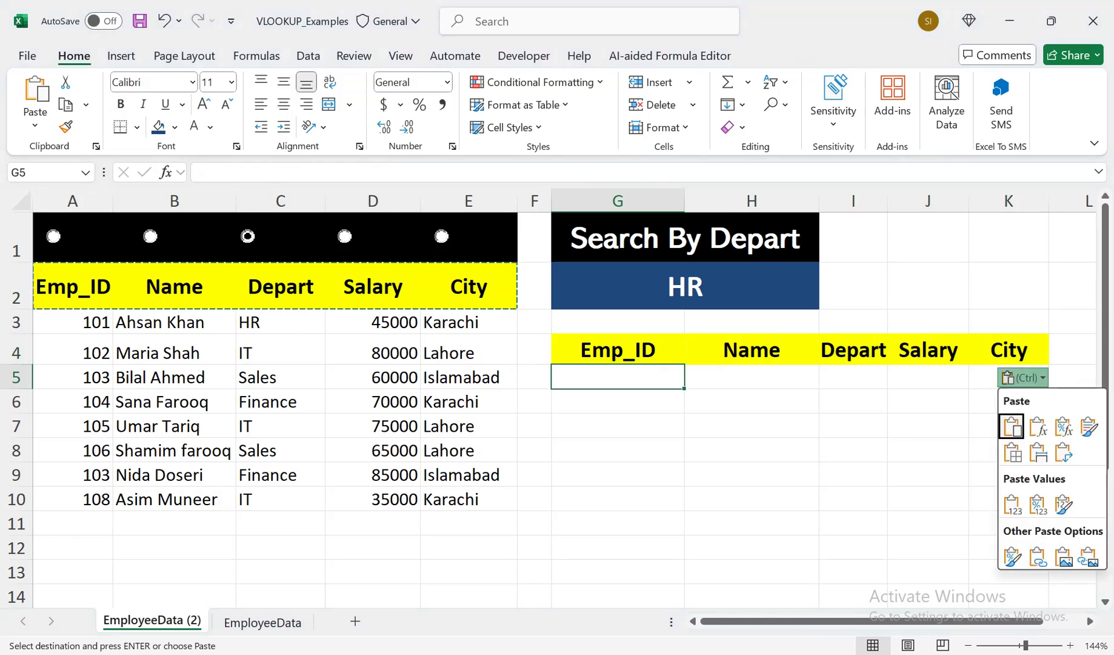
pyautogui.press('Escape')
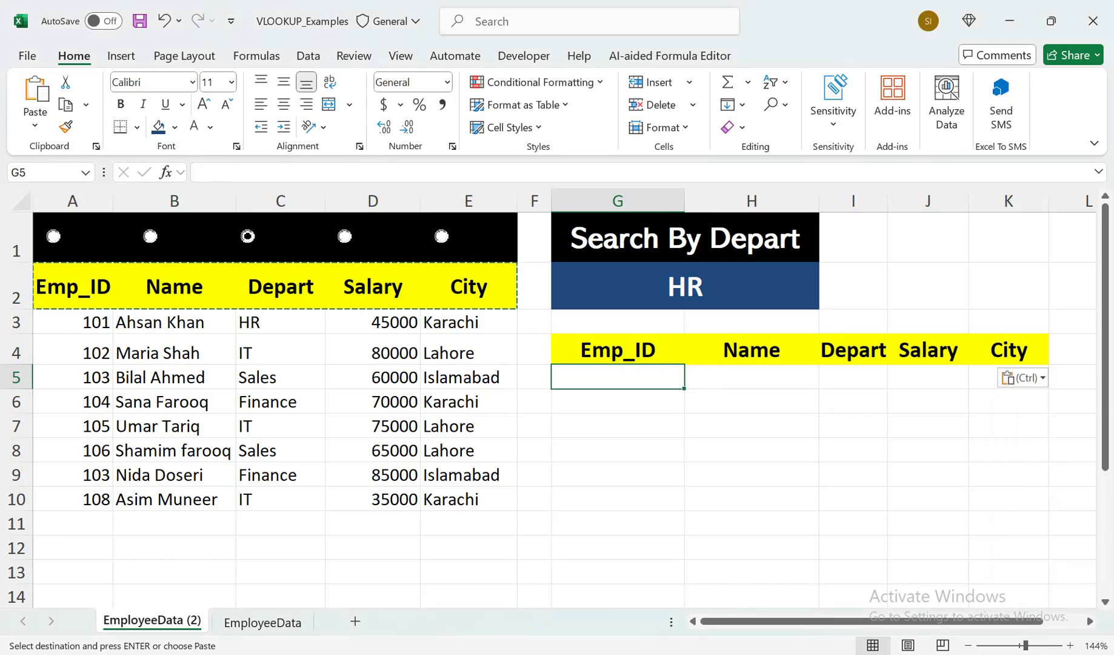
# Start a formula in G5 with IFERROR wrapping FILTER, using A2:E100 as the array to filter.
pyautogui.click(685, 286)
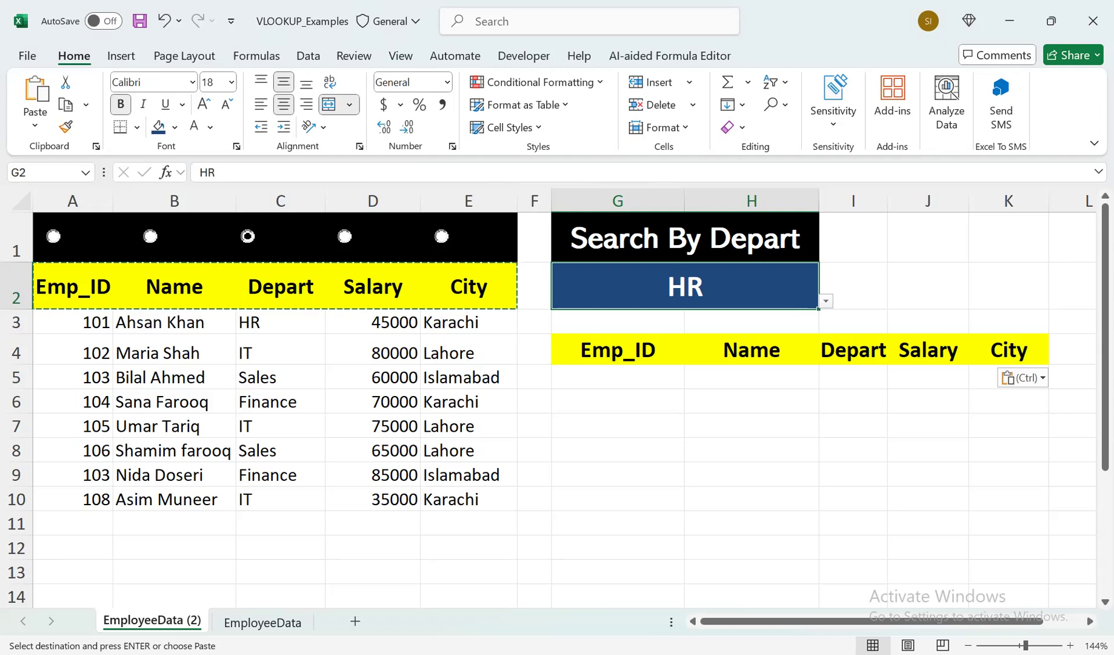
pyautogui.click(618, 377)
pyautogui.write('=if')
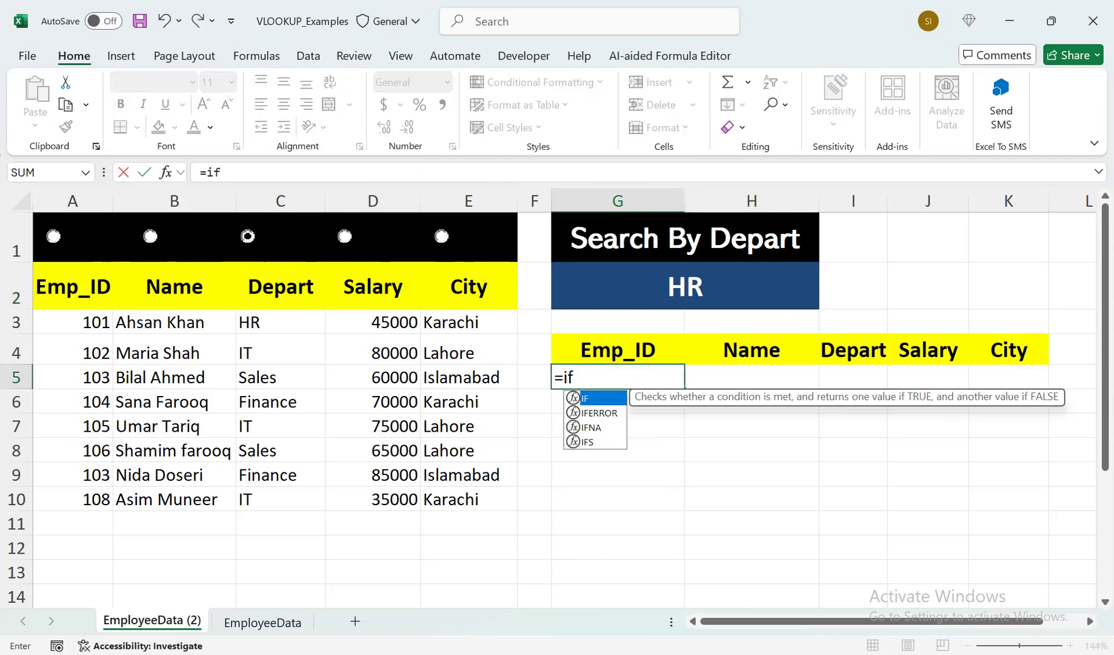
pyautogui.press('Down')
pyautogui.press('Tab')
pyautogui.write('fil')
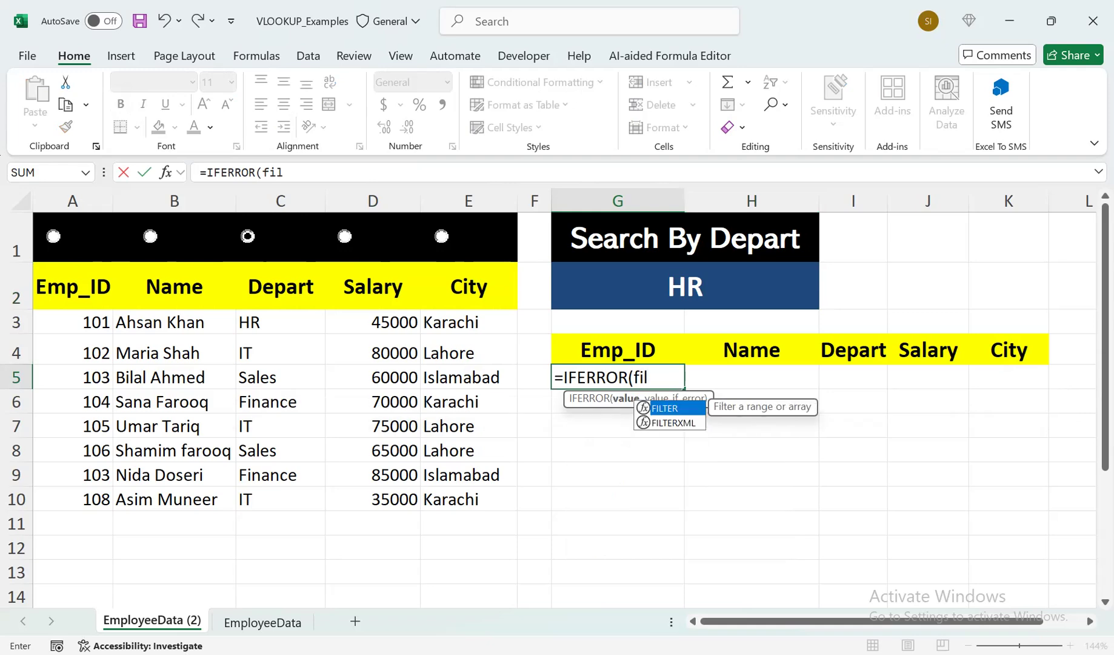
pyautogui.press('Tab')
pyautogui.moveTo(61, 285); pyautogui.dragTo(515, 503)
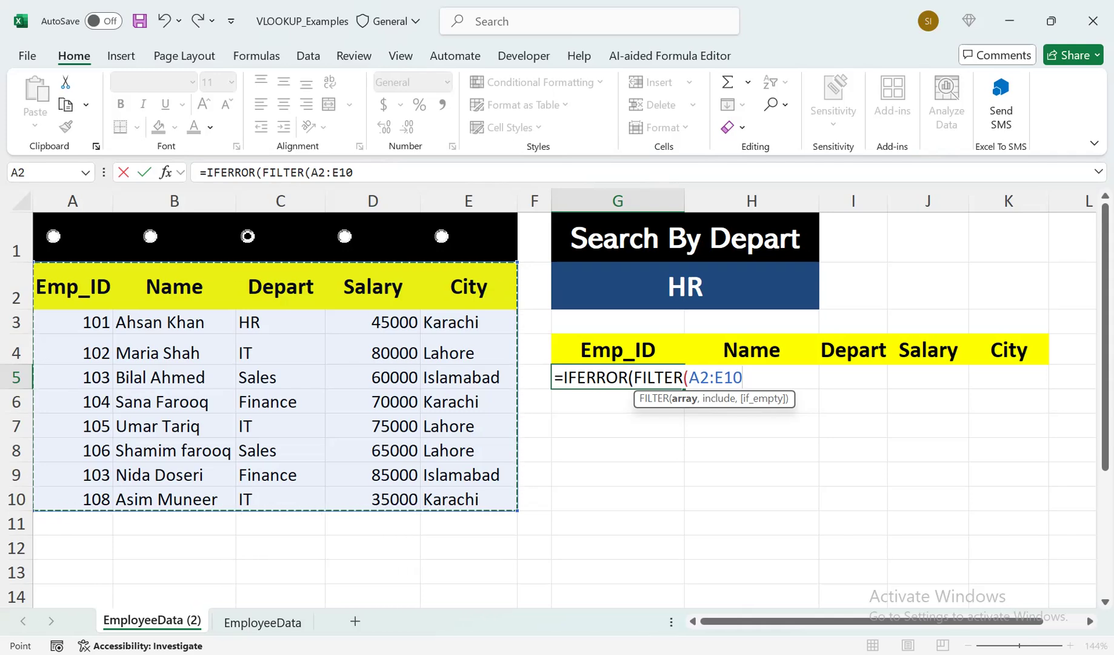
pyautogui.write('0')
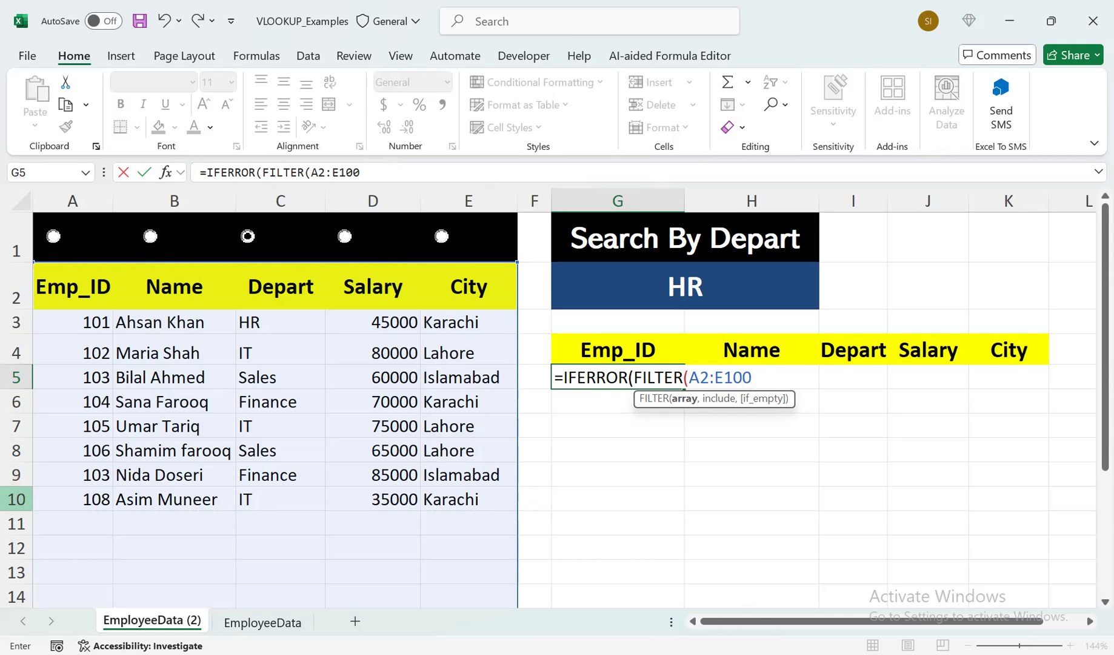
pyautogui.moveTo(1105, 338)
pyautogui.mouseDown()
pyautogui.moveTo(1105, 425)
pyautogui.moveTo(1105, 339)
pyautogui.mouseUp()
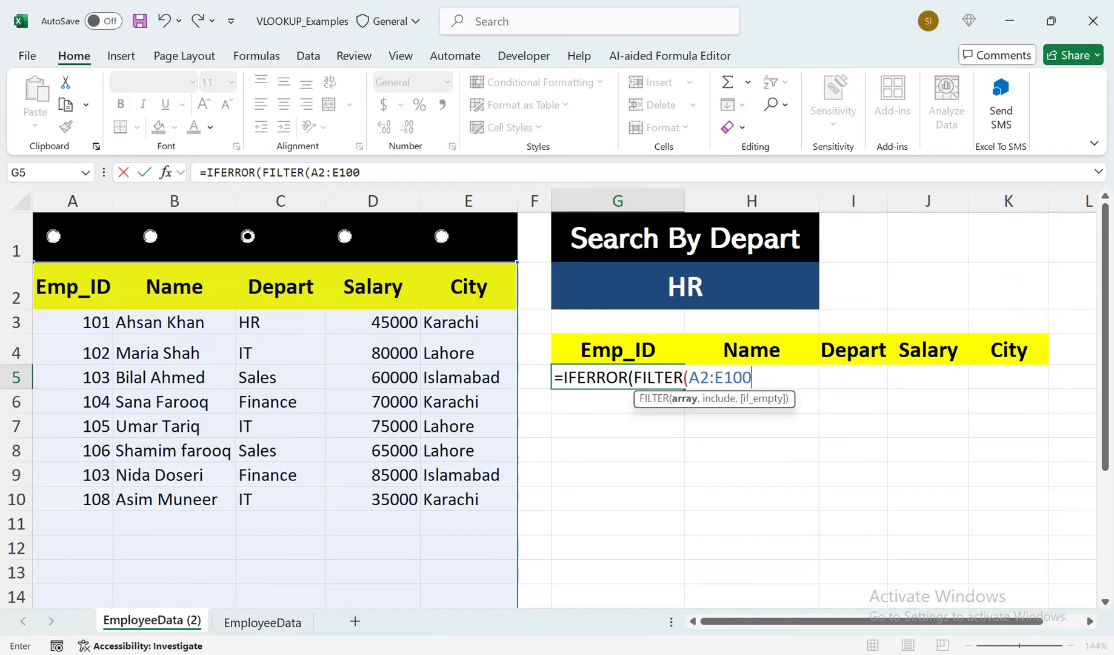
pyautogui.write(',')
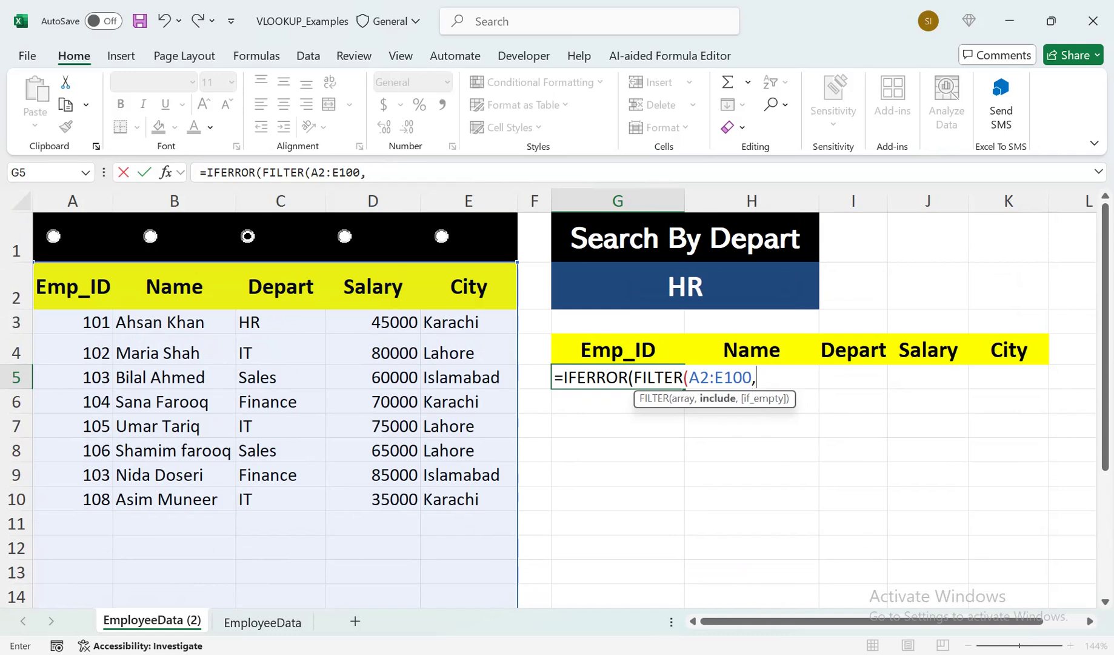
# Begin the FILTER include argument with INDEX over A2:E100, leaving its row number blank.
pyautogui.write('ind')
pyautogui.press('Tab')
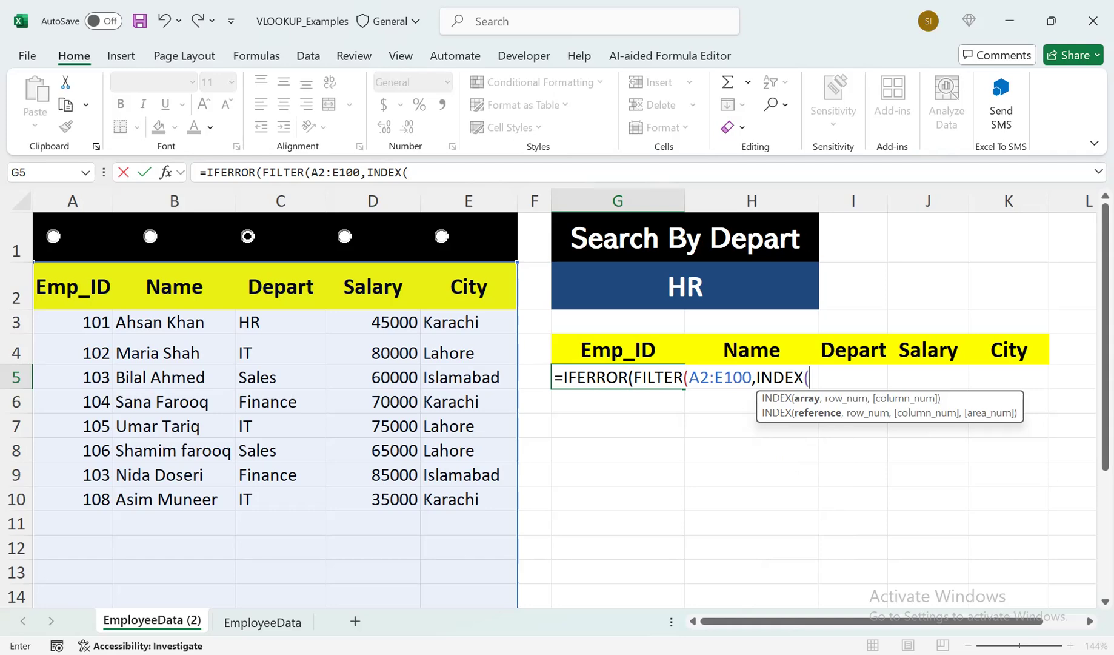
pyautogui.click(811, 377)
pyautogui.click(73, 287)
pyautogui.moveTo(72, 291); pyautogui.dragTo(512, 508)
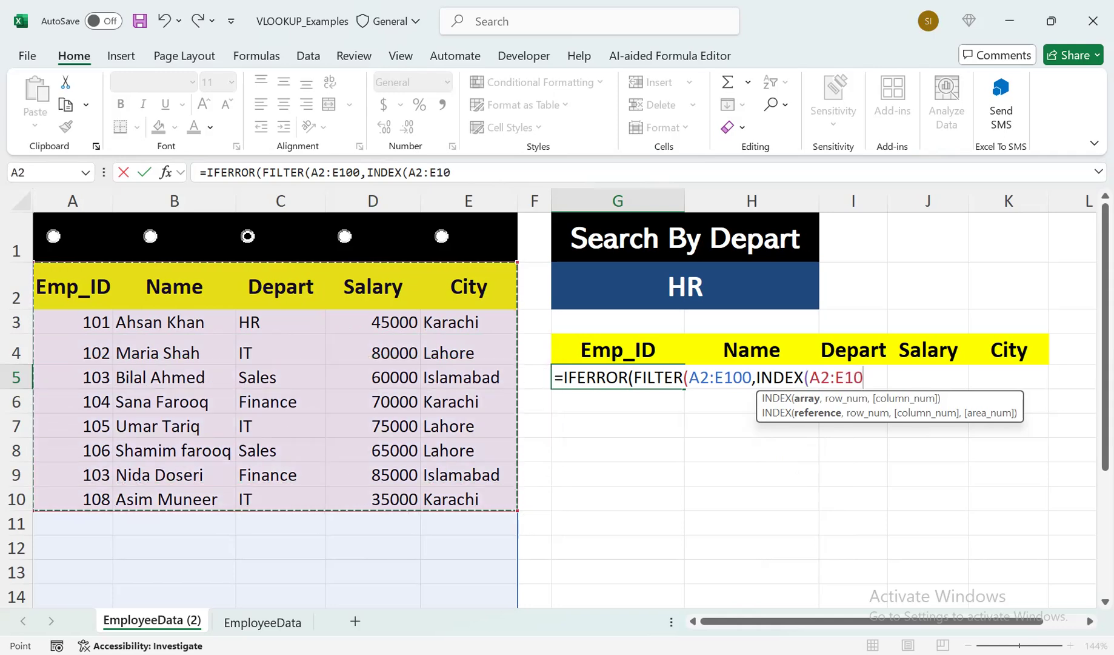
pyautogui.write('0')
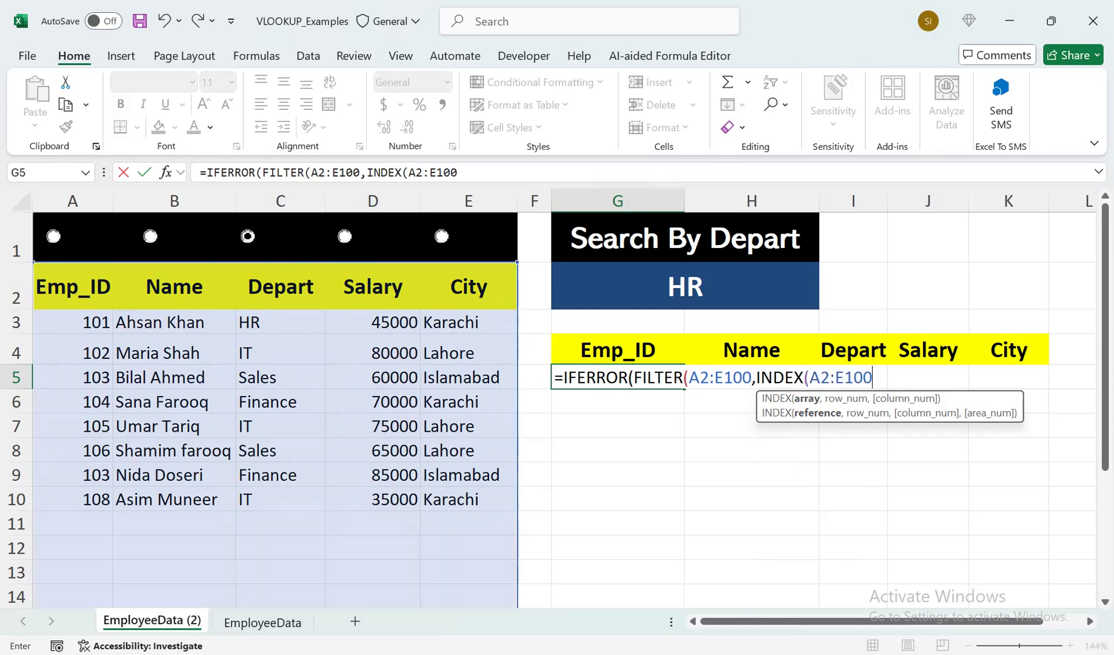
pyautogui.write(',')
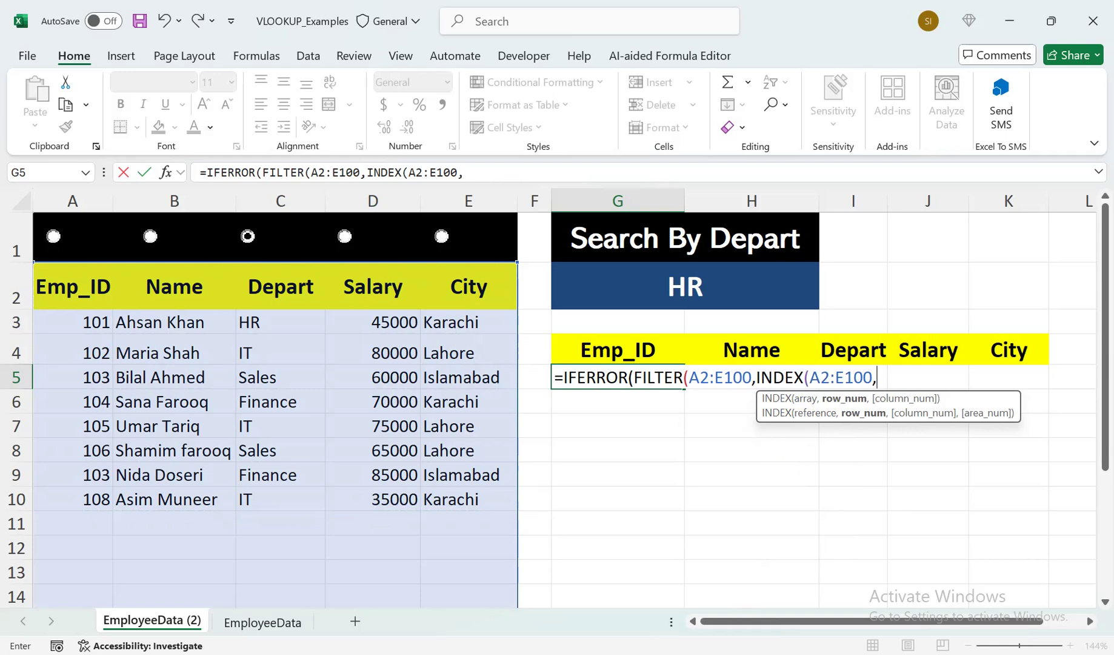
pyautogui.click(756, 377)
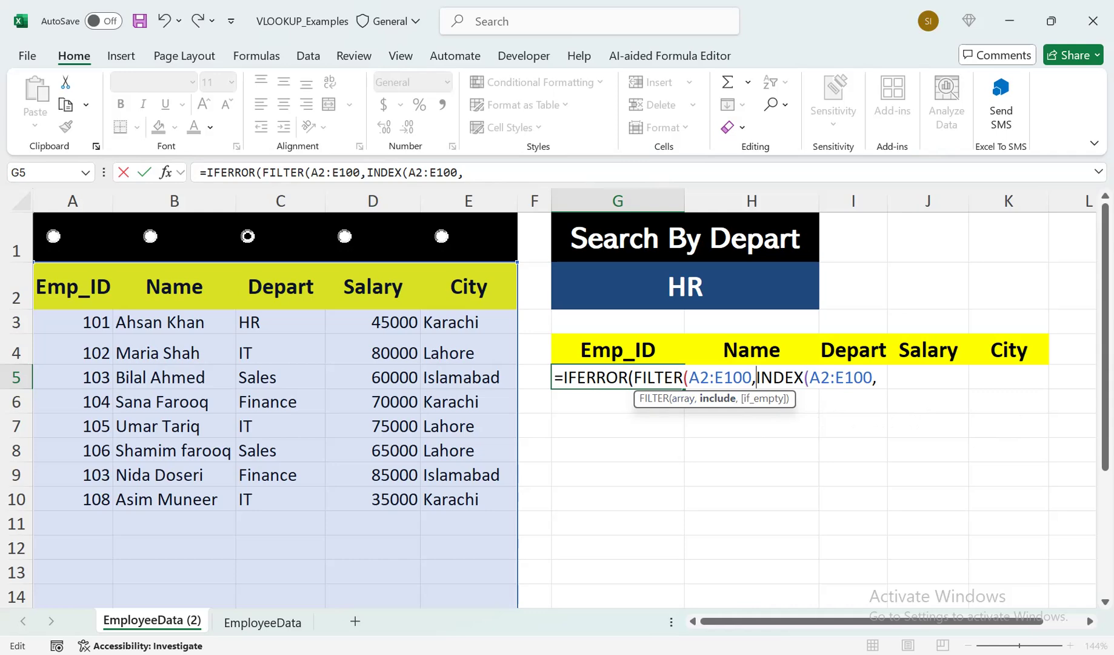
pyautogui.click(809, 378)
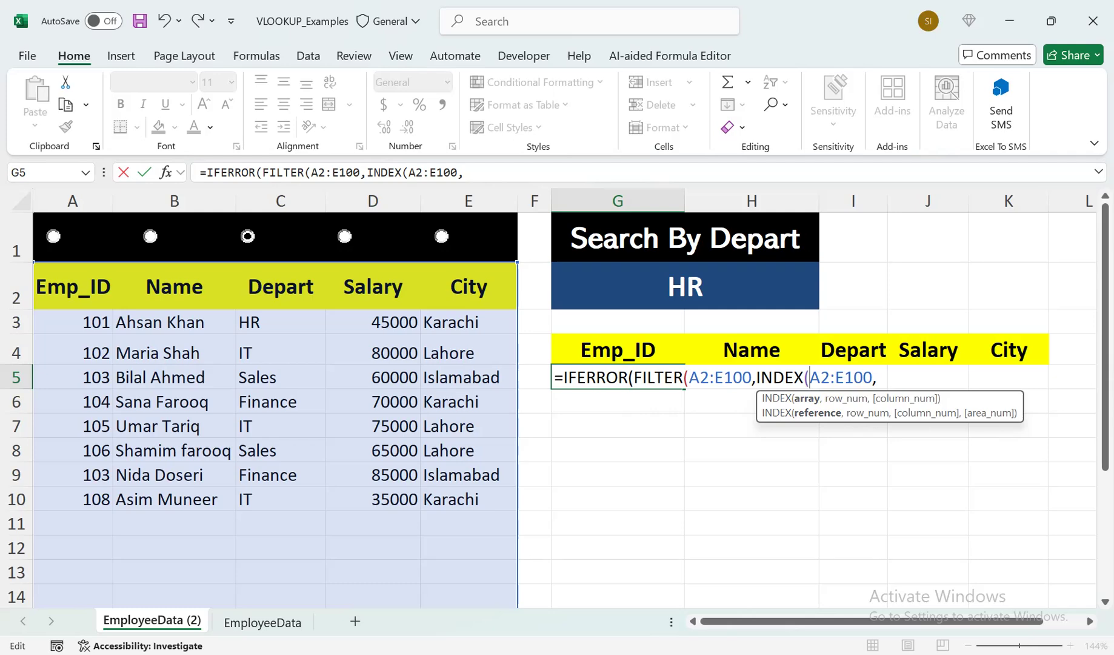
pyautogui.click(878, 378)
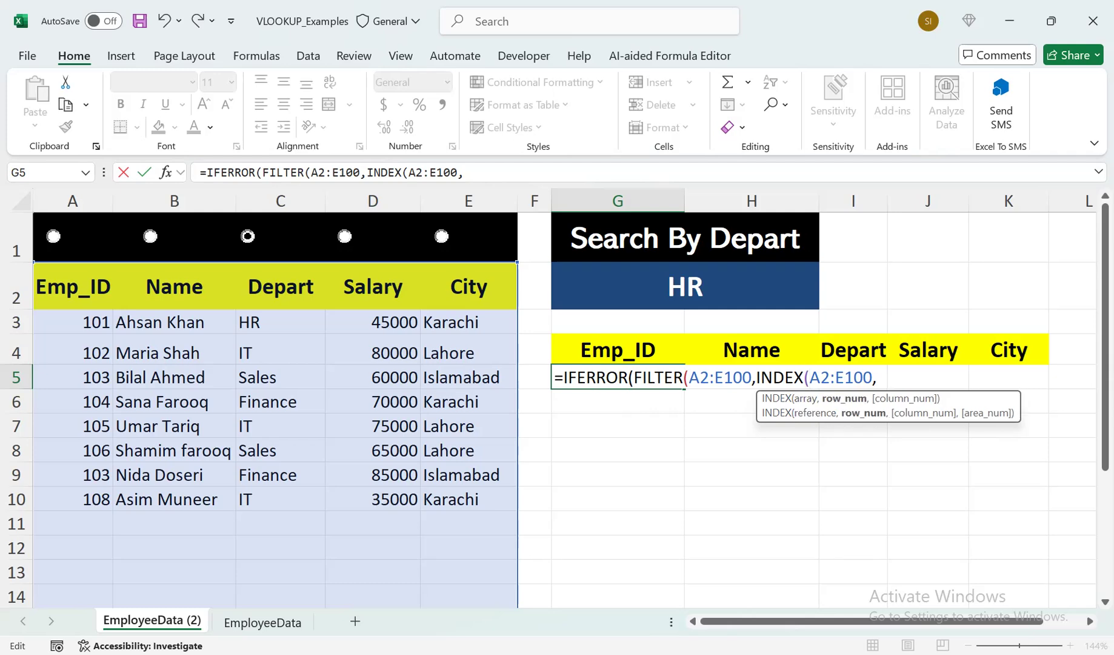
pyautogui.write(',')
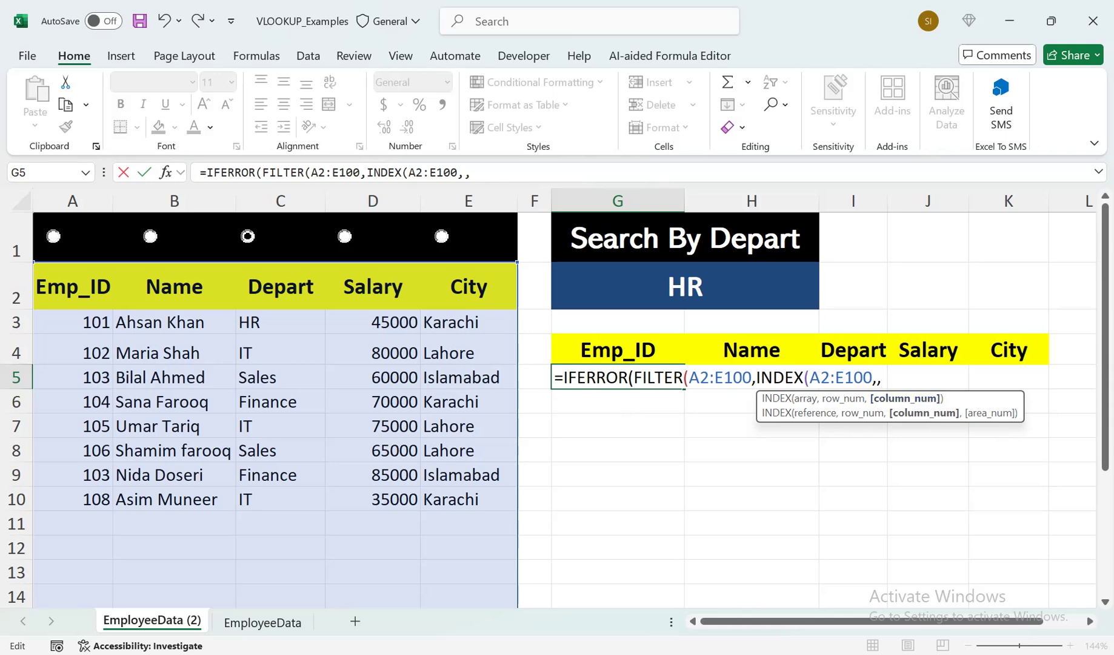
# Complete the INDEX column number with a MATCH for TRUE across A1:E1, using exact match, and close the INDEX function.
pyautogui.write('match')
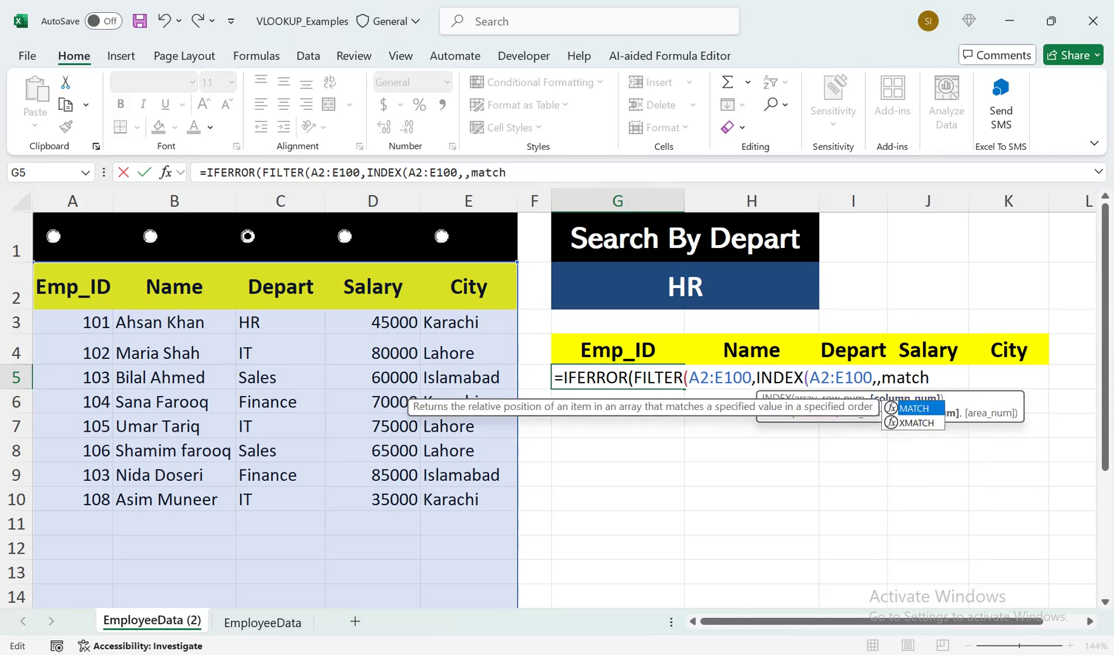
pyautogui.press('Tab')
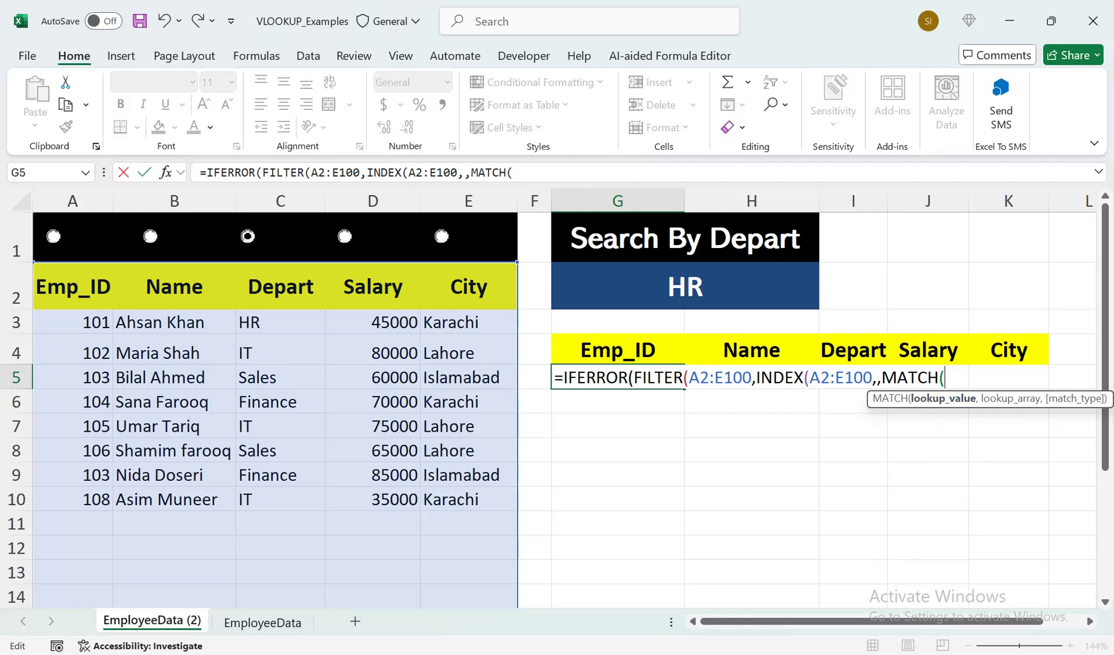
pyautogui.write('true')
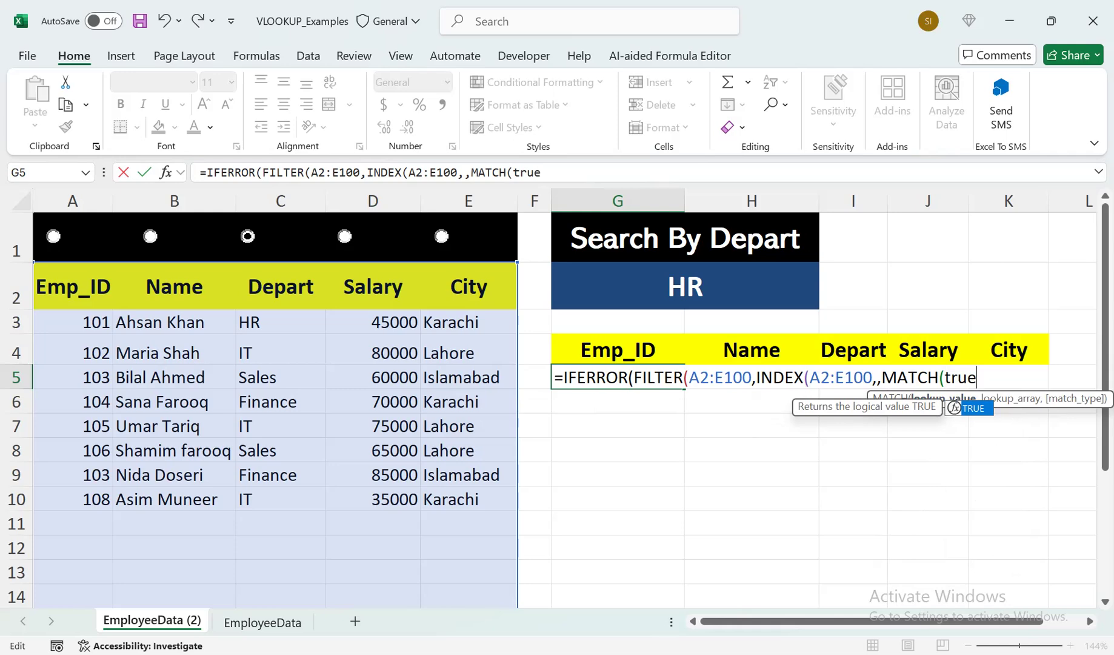
pyautogui.press('Tab')
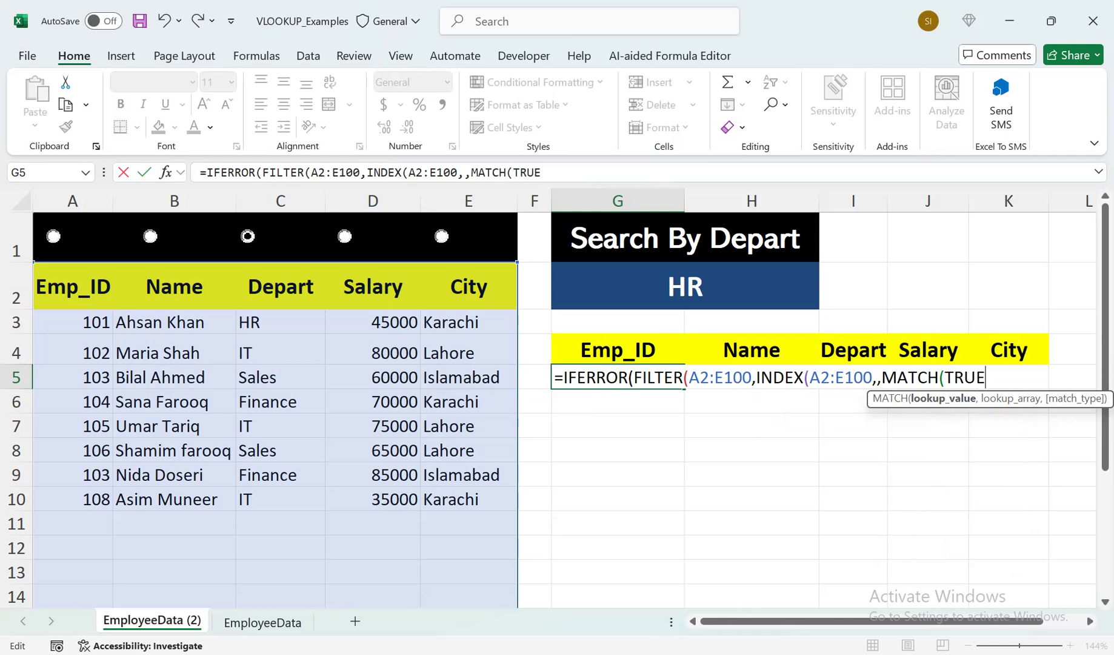
pyautogui.write(',')
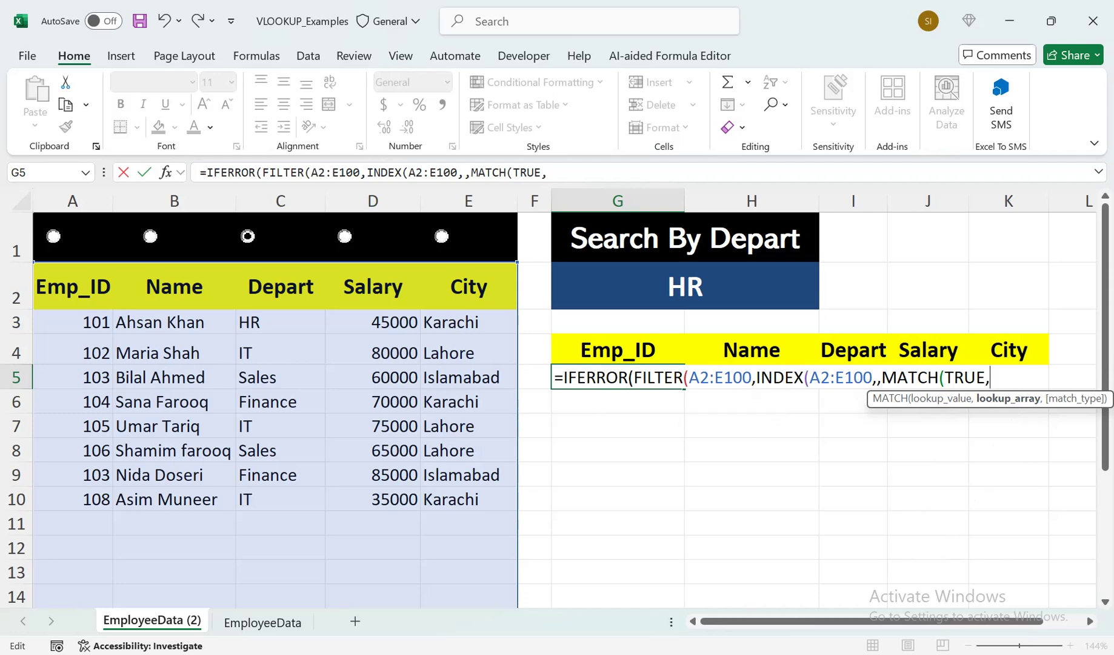
pyautogui.press('Return')
pyautogui.press('Return')
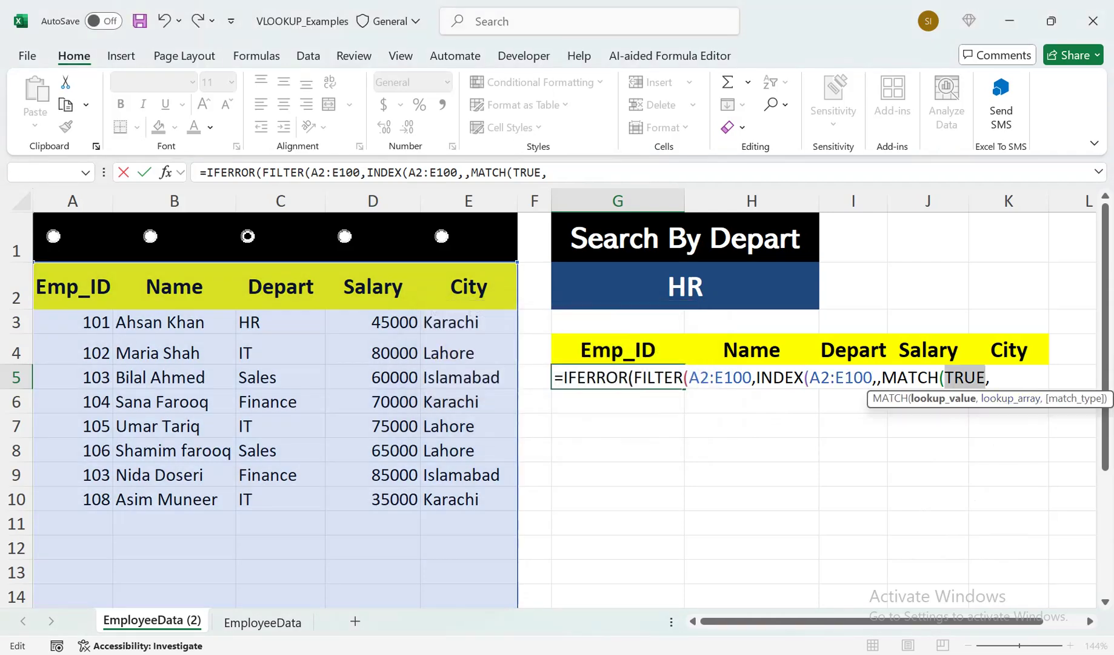
pyautogui.moveTo(473, 239); pyautogui.dragTo(40, 254)
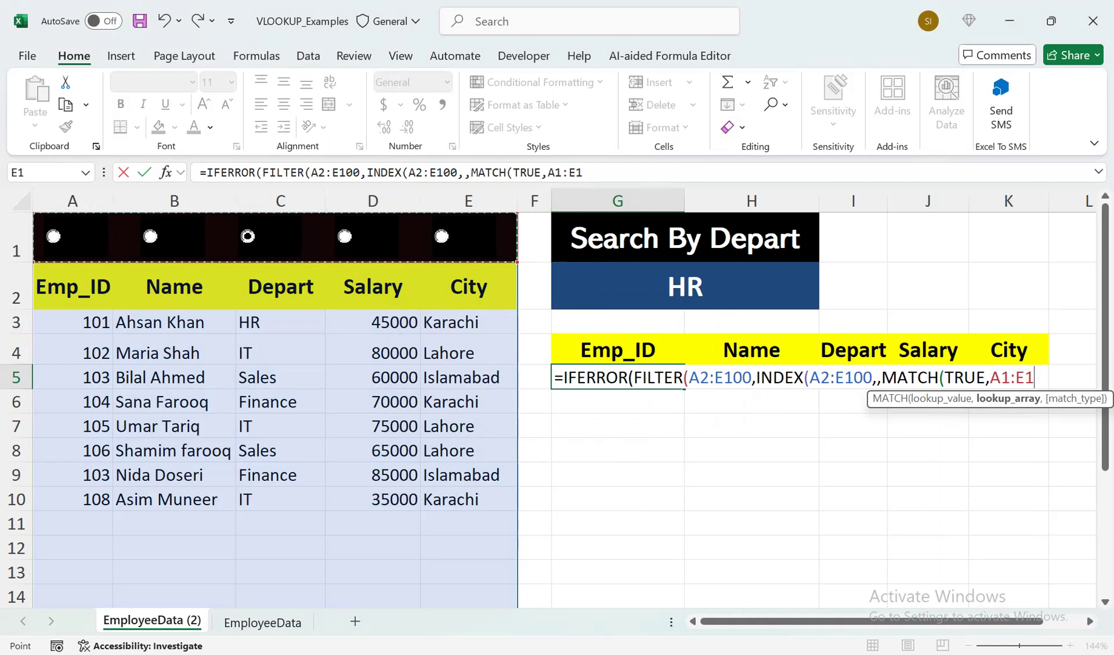
pyautogui.write(',')
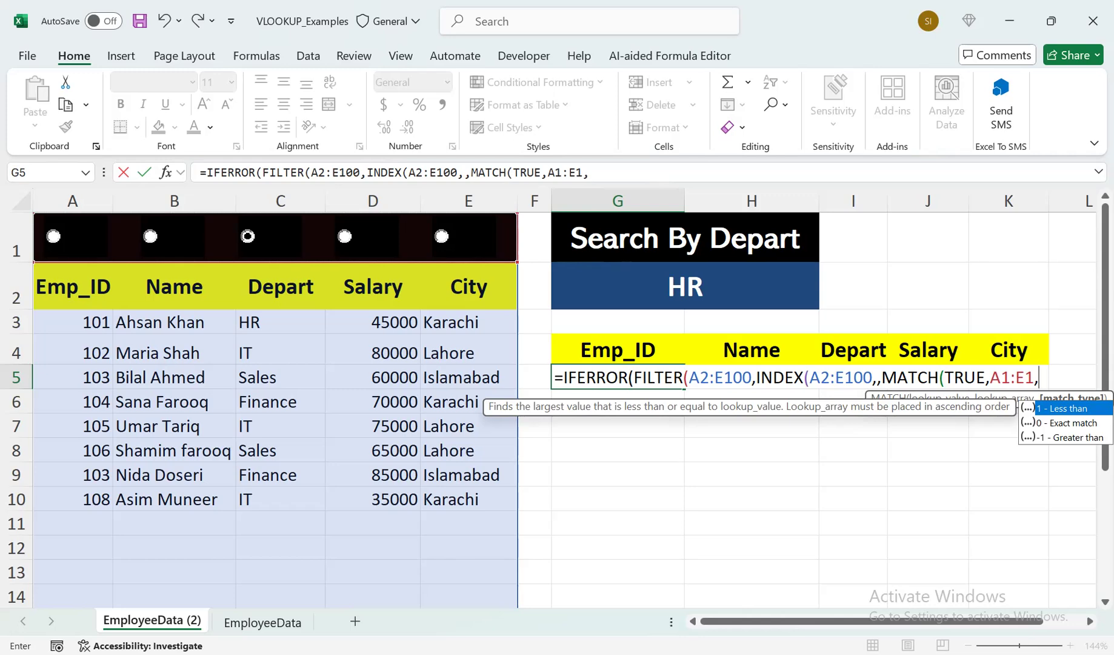
pyautogui.press('Down')
pyautogui.press('Tab')
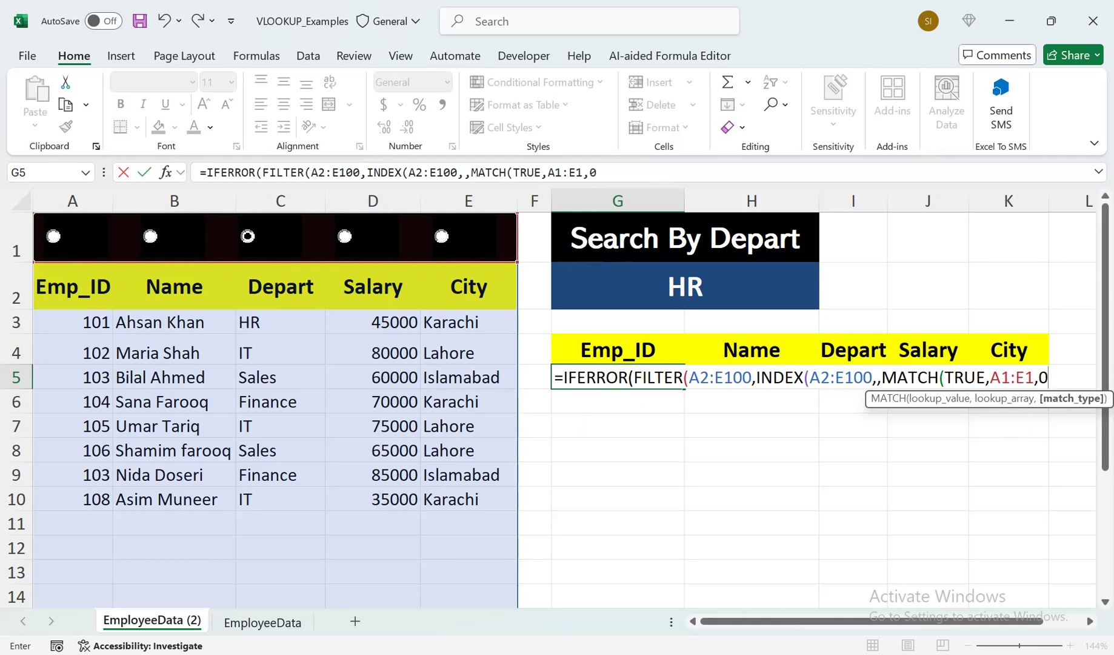
pyautogui.write(')')
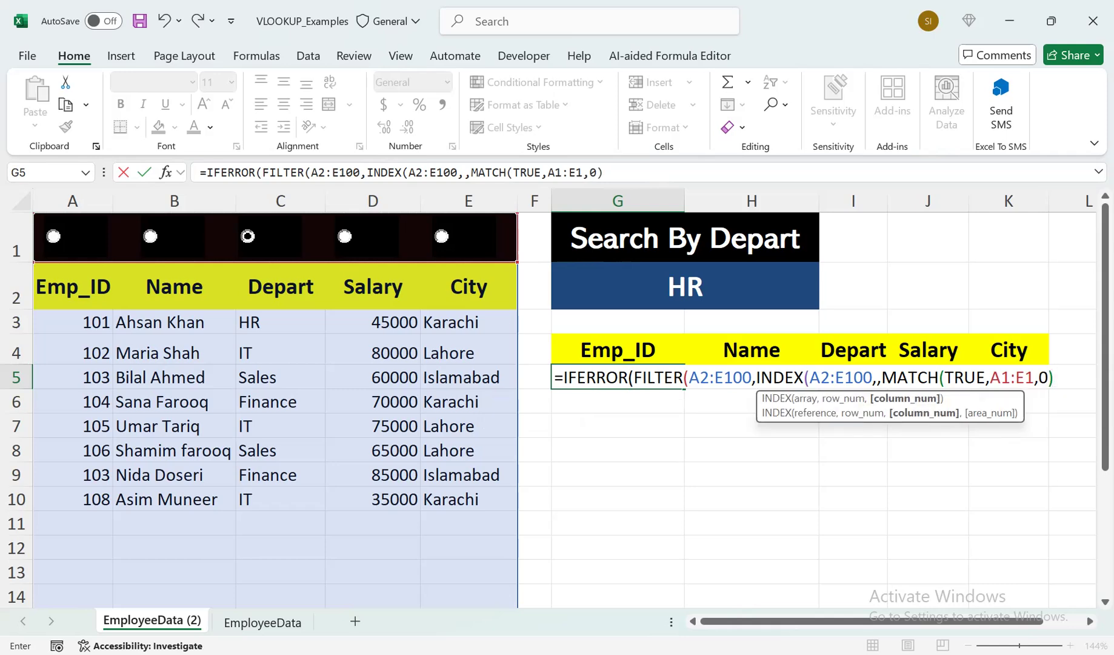
pyautogui.write(')')
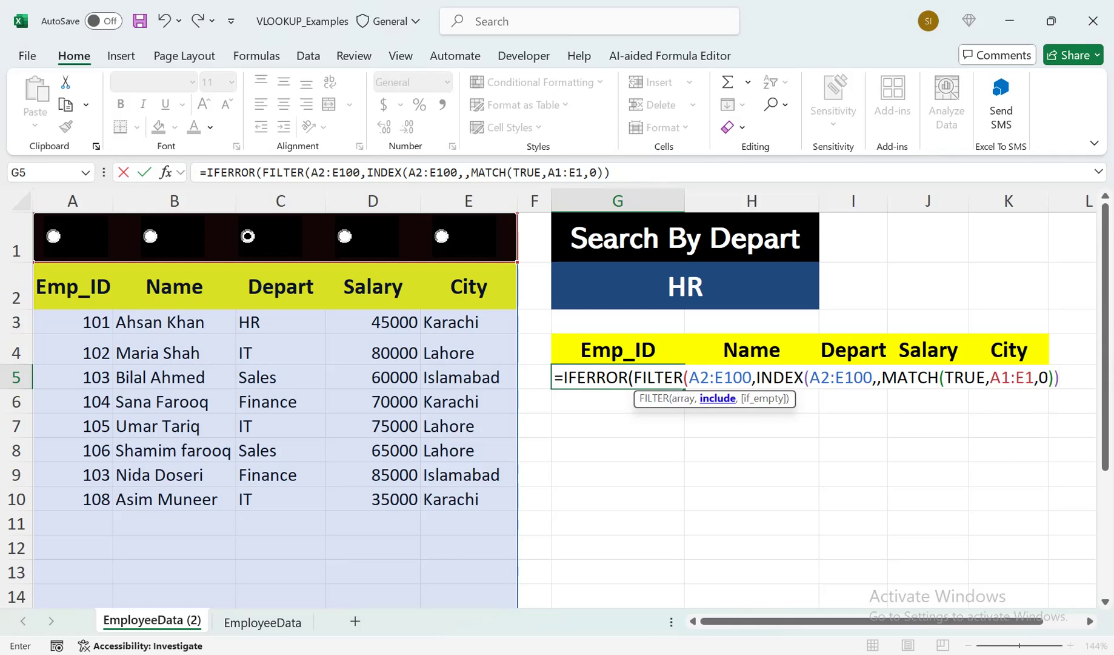
# Compare the INDEX result with G2, close FILTER, set the IFERROR fallback to an empty string and commit the G5 formula.
pyautogui.write('=')
pyautogui.click(685, 287)
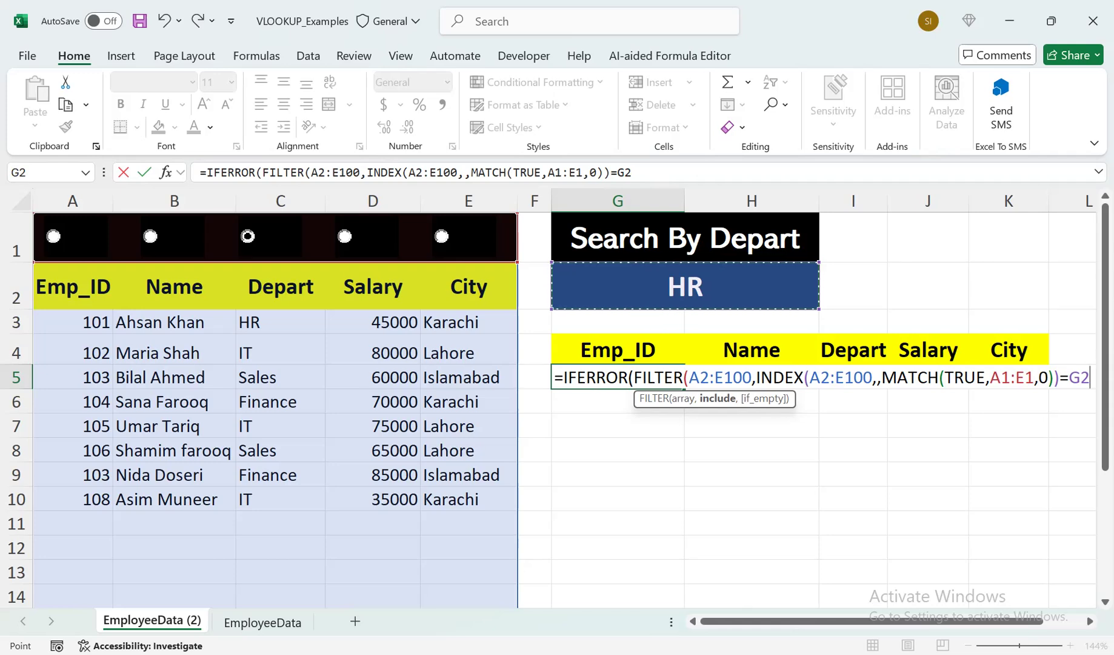
pyautogui.write(')')
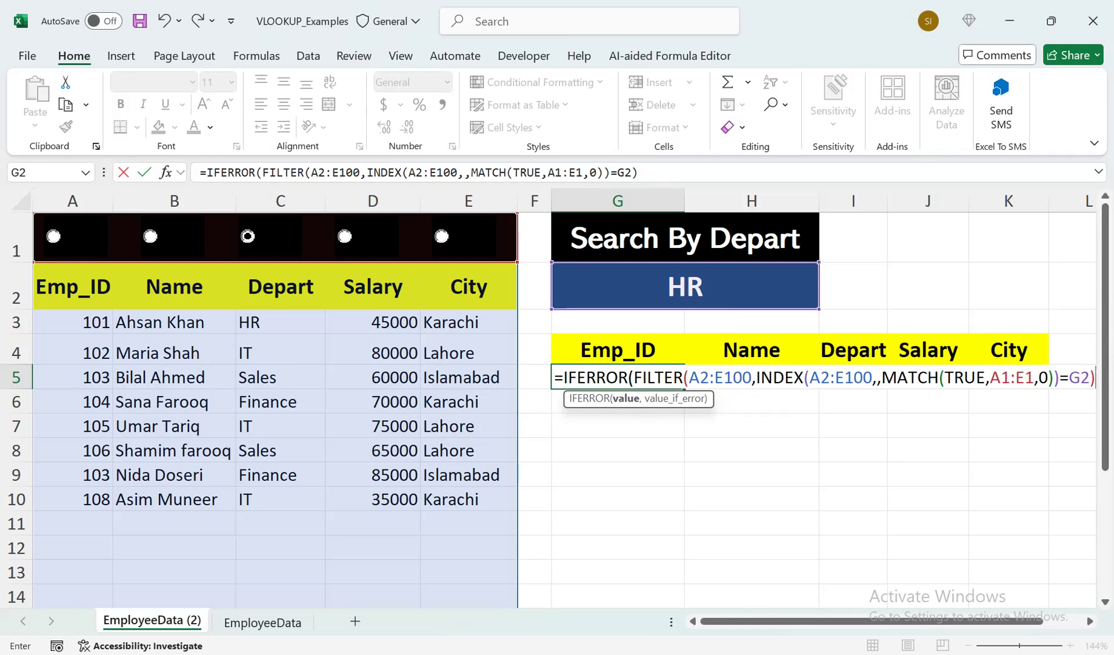
pyautogui.write(',')
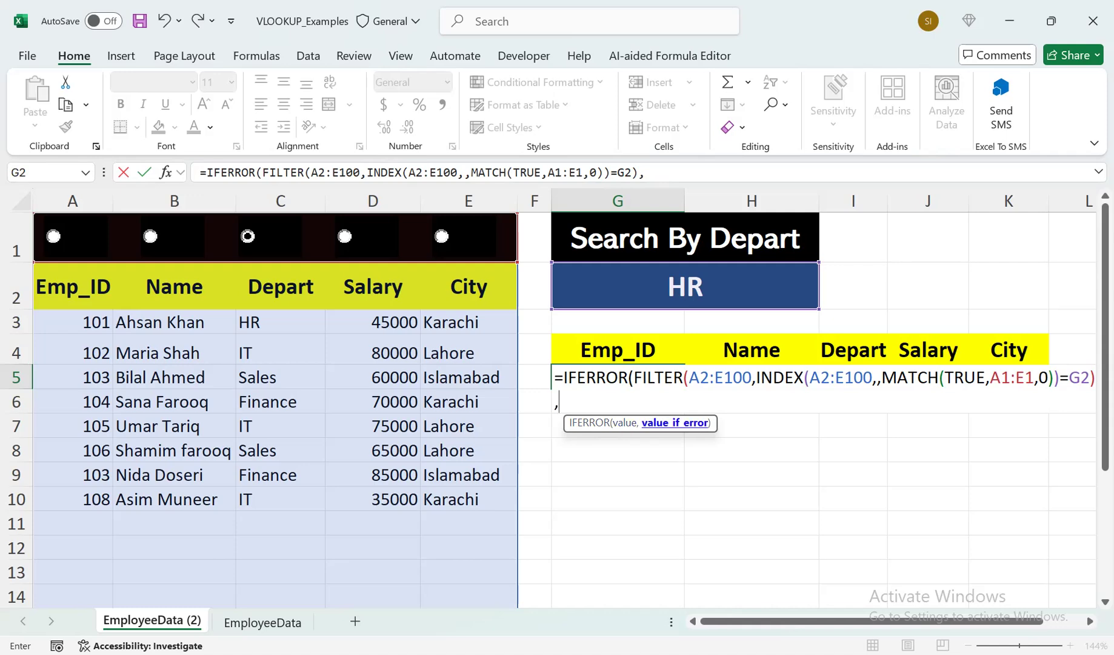
pyautogui.write('"")')
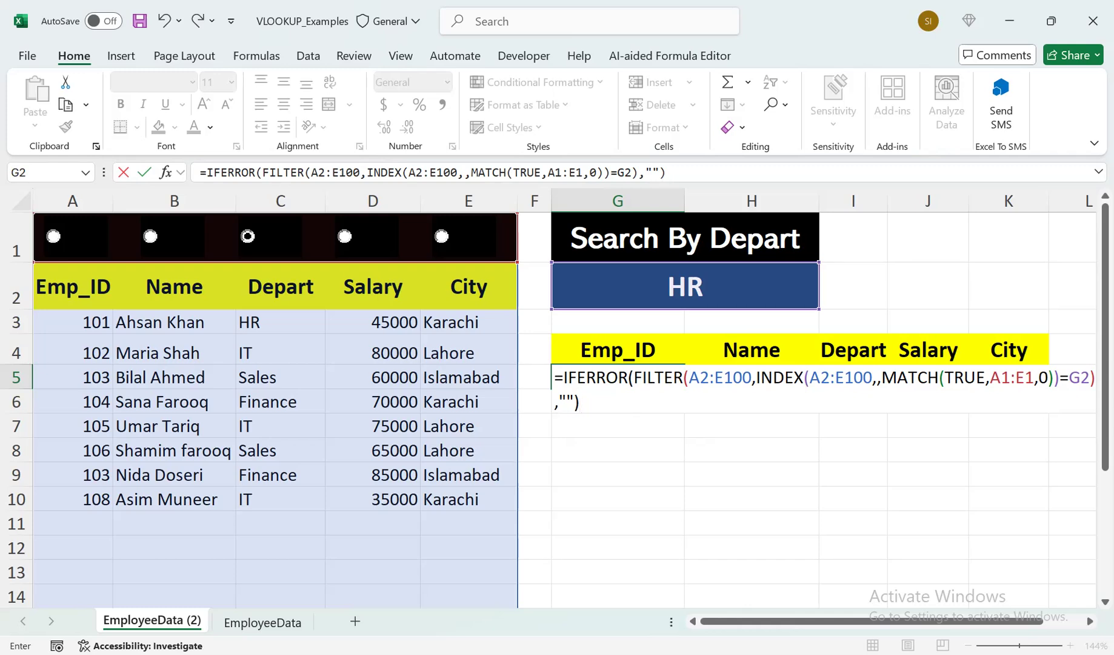
pyautogui.press('Return')
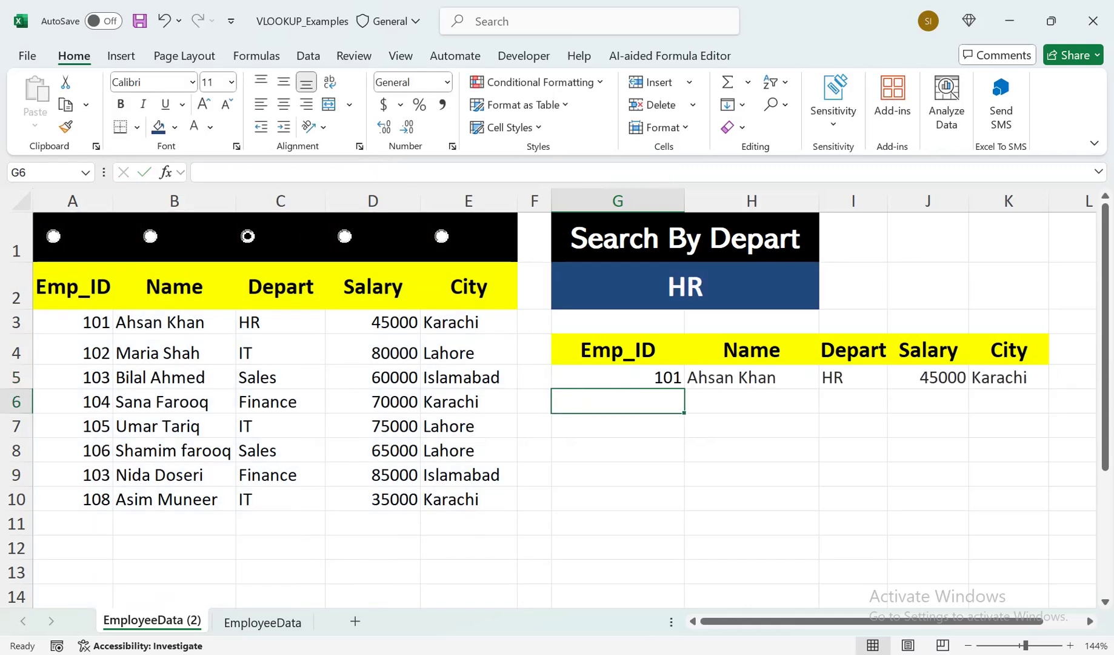
# Test the Depart lookup by choosing IT and Sales in turn as the search value in G2.
pyautogui.click(685, 286)
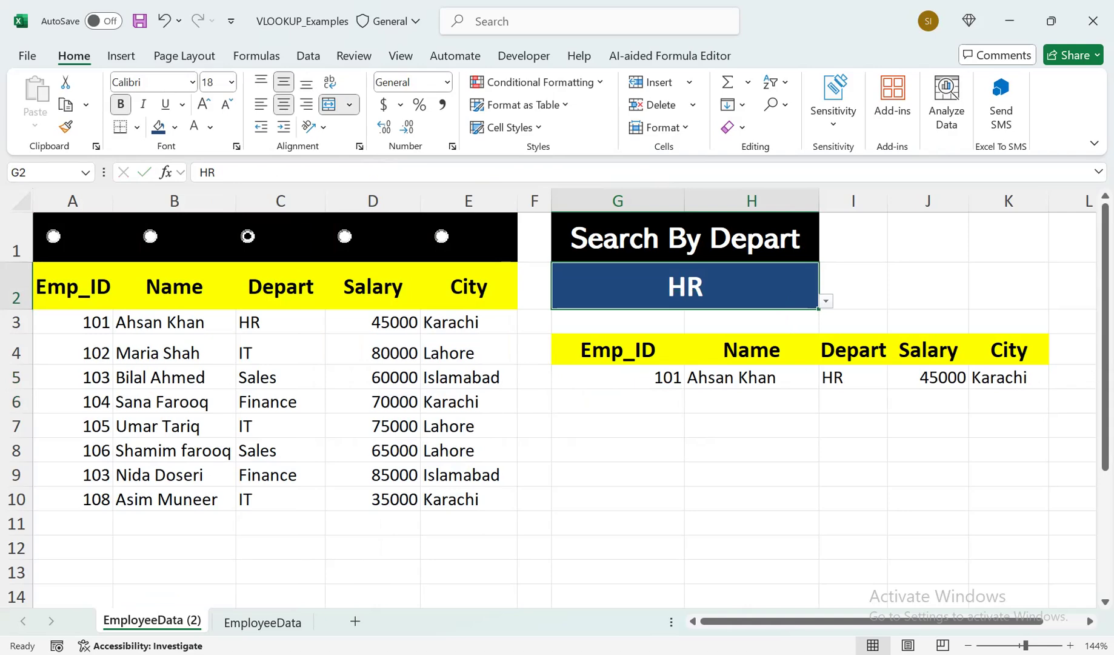
pyautogui.click(280, 322)
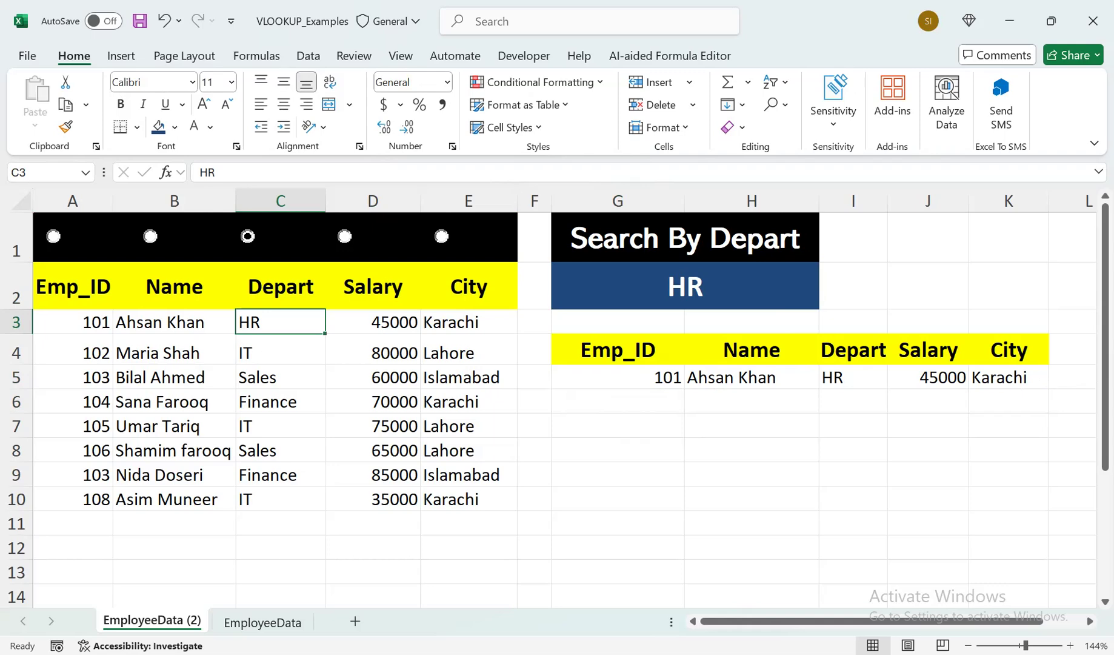
pyautogui.click(685, 286)
pyautogui.click(825, 301)
pyautogui.click(563, 332)
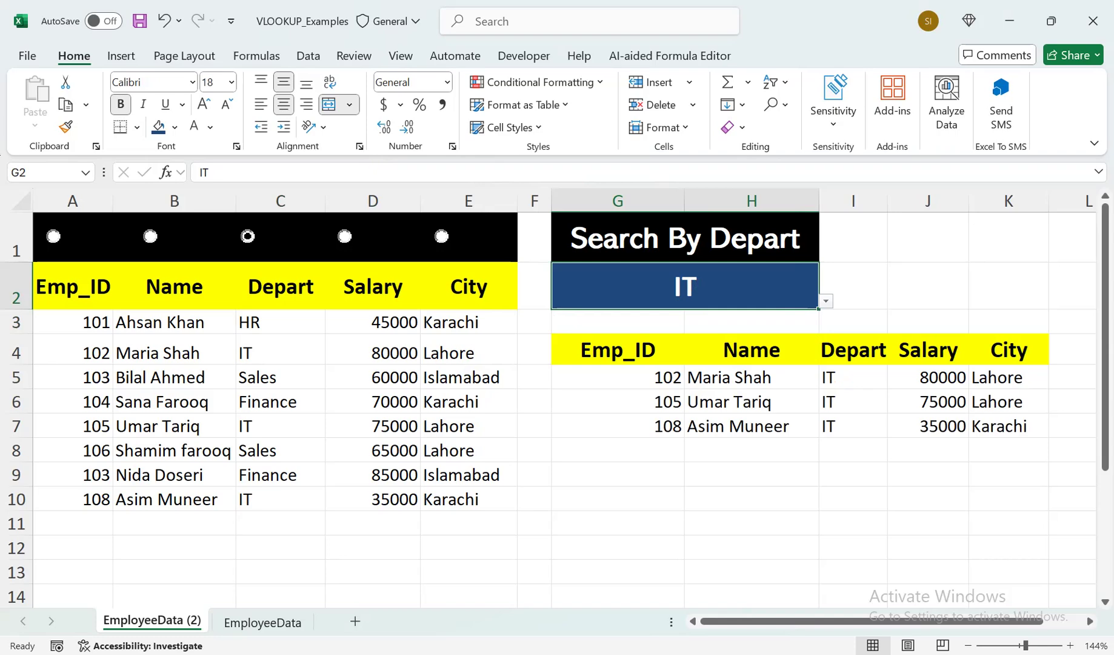
pyautogui.click(826, 301)
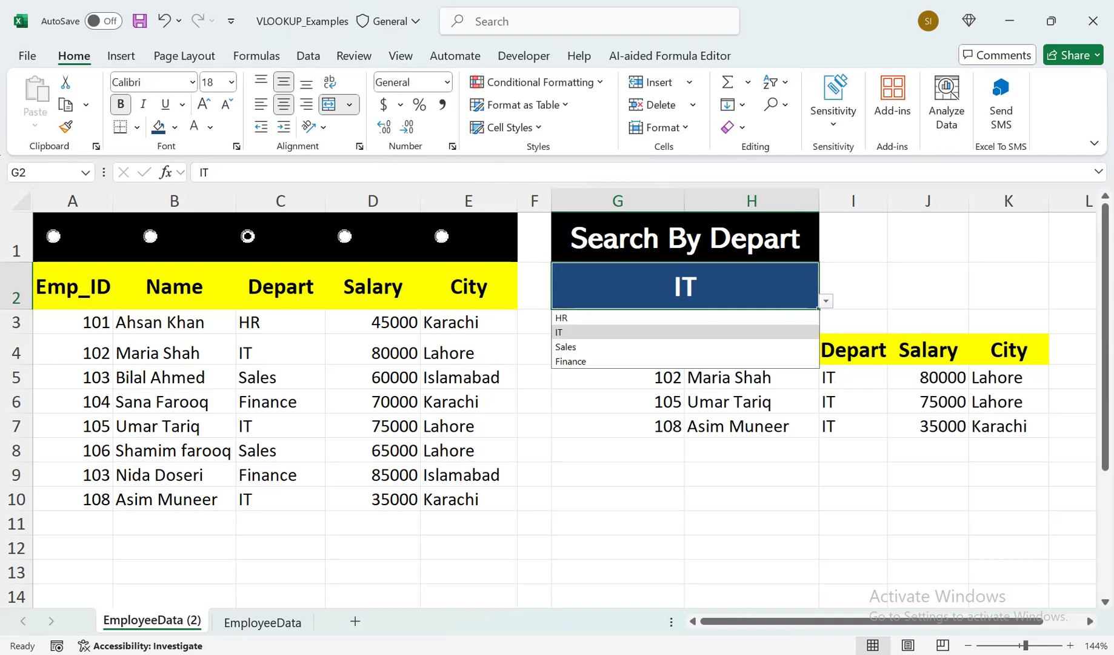
pyautogui.click(685, 346)
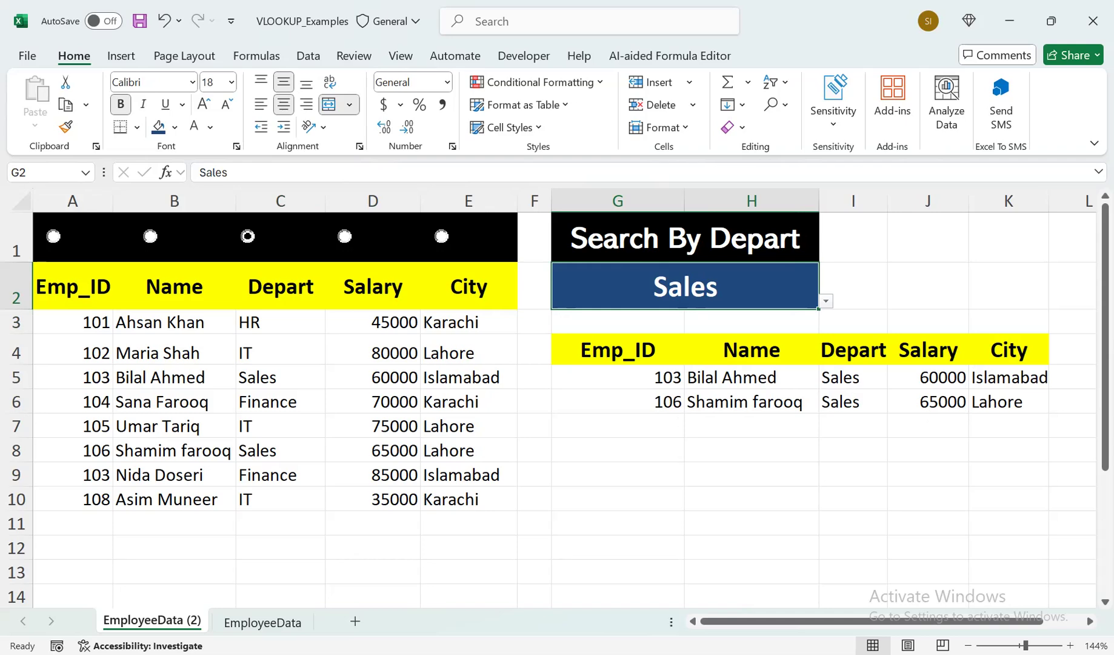
# Switch the search column to City and test the lookup with Lahore and Islamabad in G2.
pyautogui.click(442, 236)
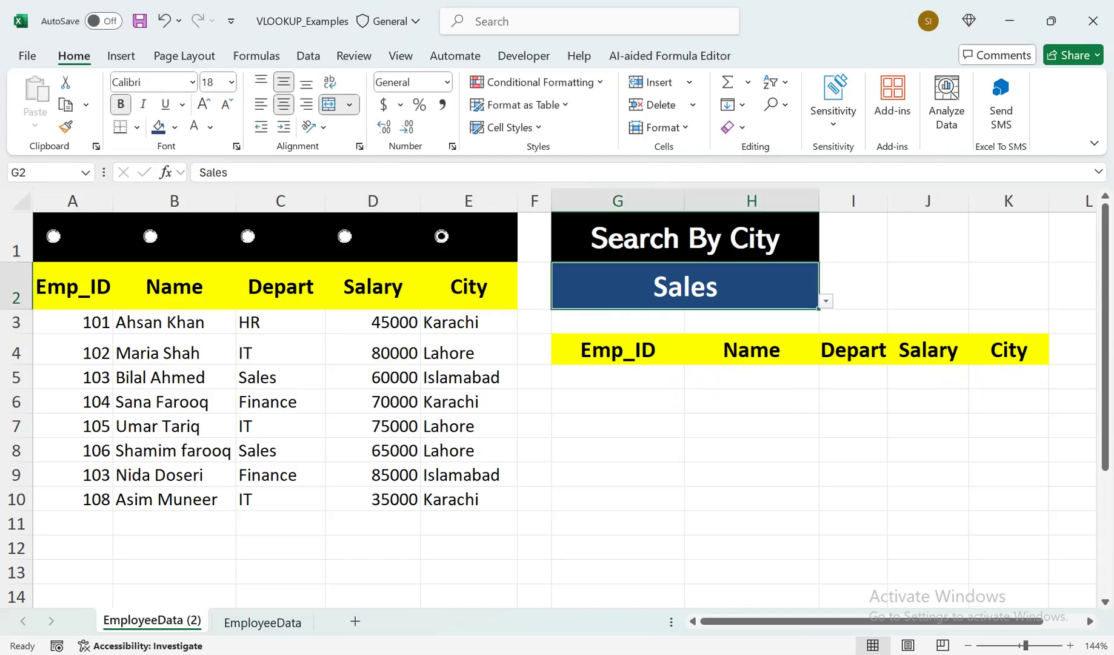
pyautogui.click(826, 302)
pyautogui.click(826, 301)
pyautogui.click(826, 302)
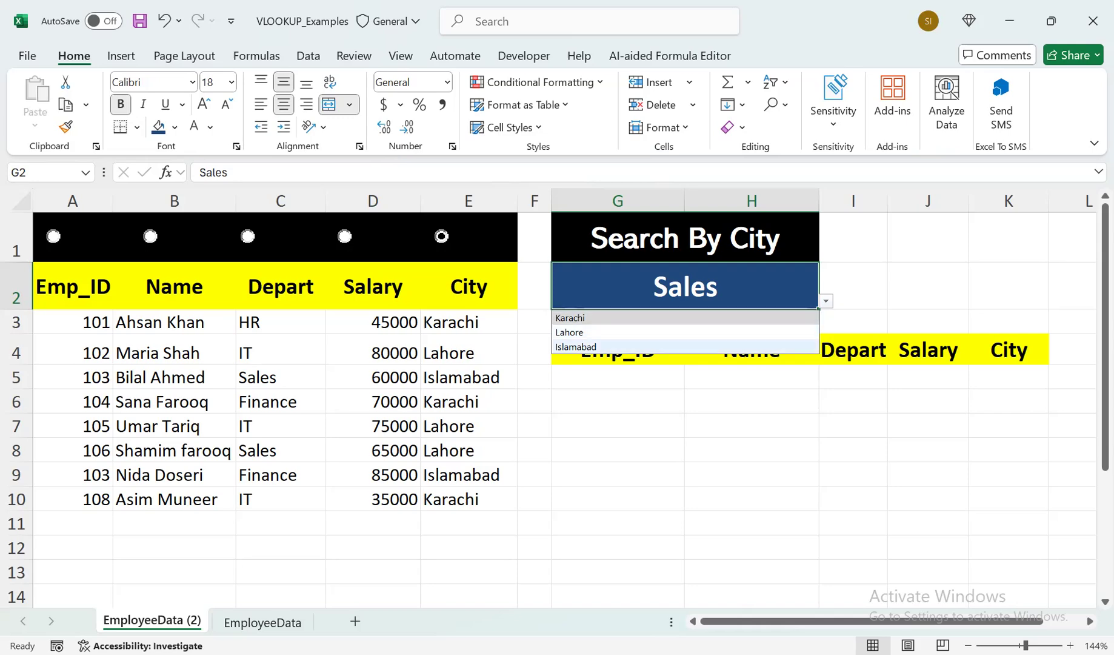
pyautogui.click(569, 332)
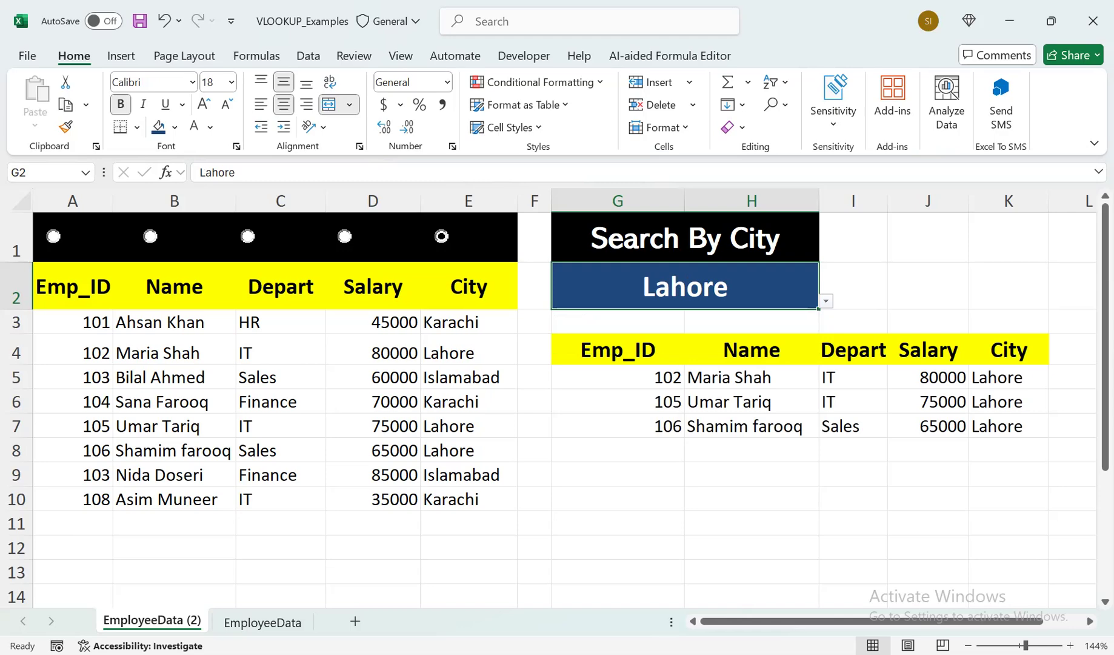
pyautogui.click(825, 300)
pyautogui.click(570, 344)
pyautogui.click(826, 301)
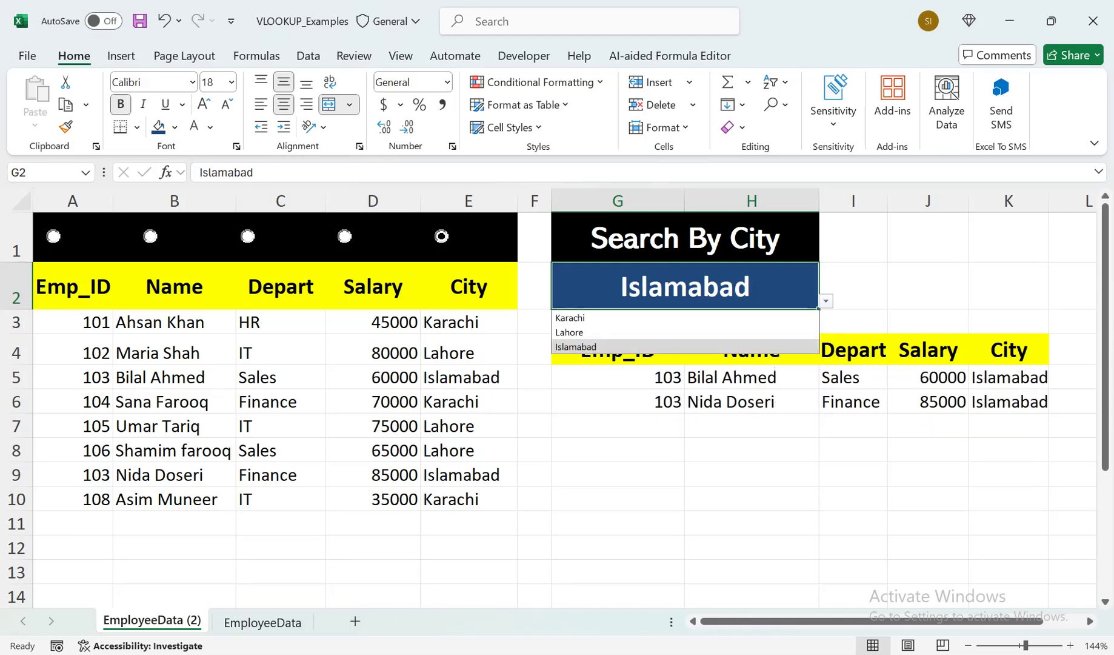
pyautogui.click(825, 300)
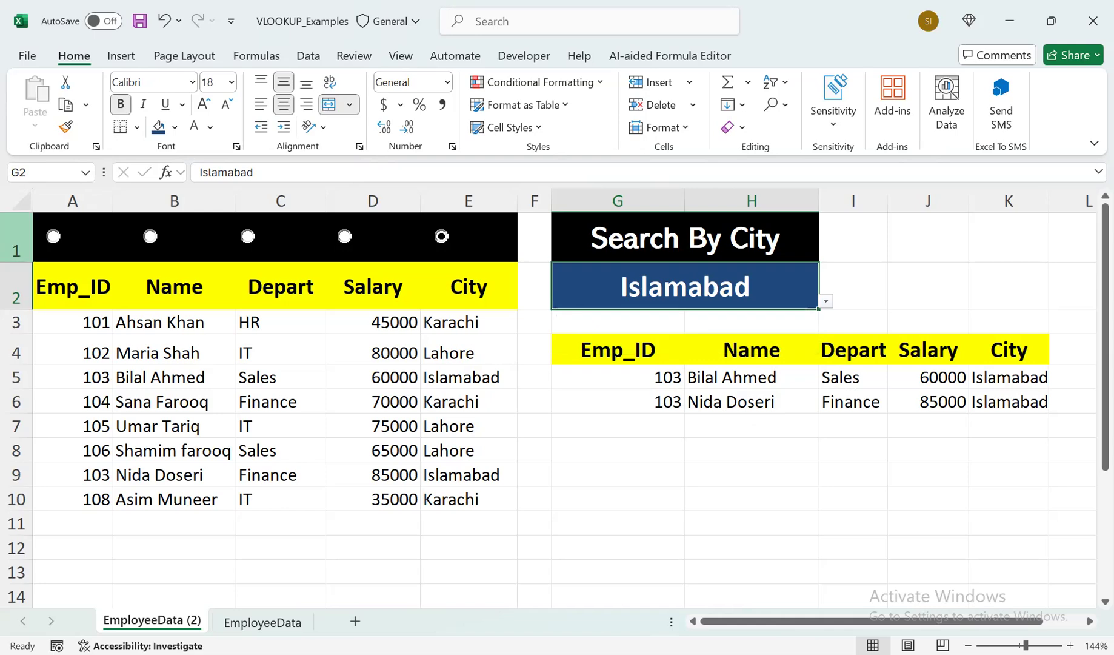
# Switch the search column to Emp_ID, choose 103 in G2, and widen column K slightly.
pyautogui.click(54, 236)
pyautogui.click(685, 286)
pyautogui.click(825, 300)
pyautogui.press('Down')
pyautogui.press('Down')
pyautogui.press('Return')
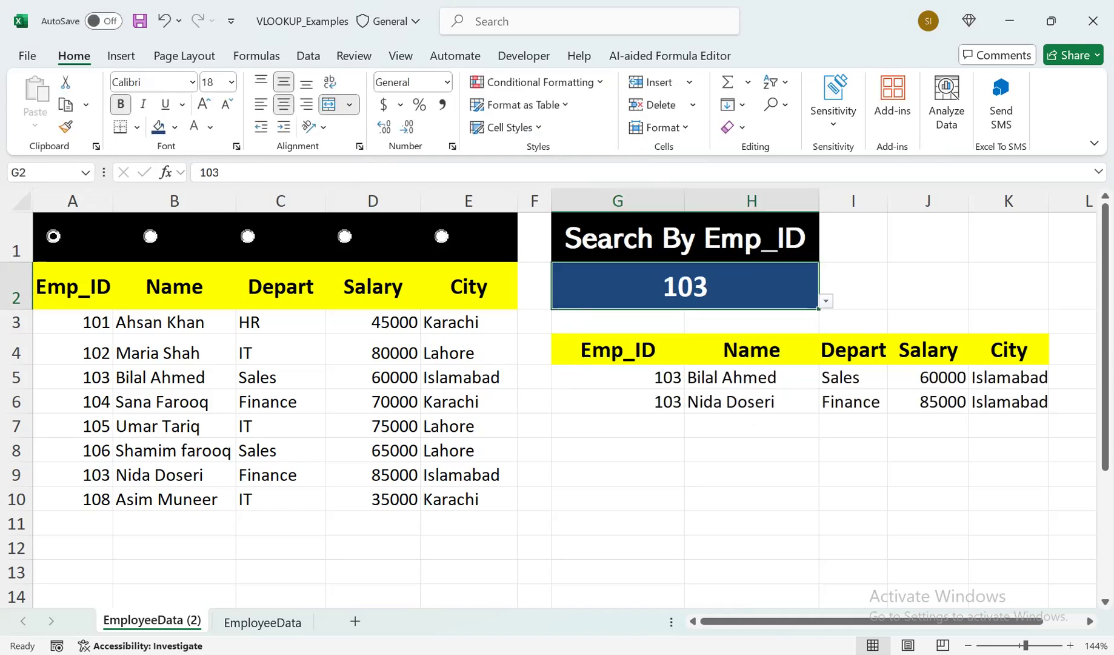
pyautogui.moveTo(1048, 200); pyautogui.dragTo(1056, 200)
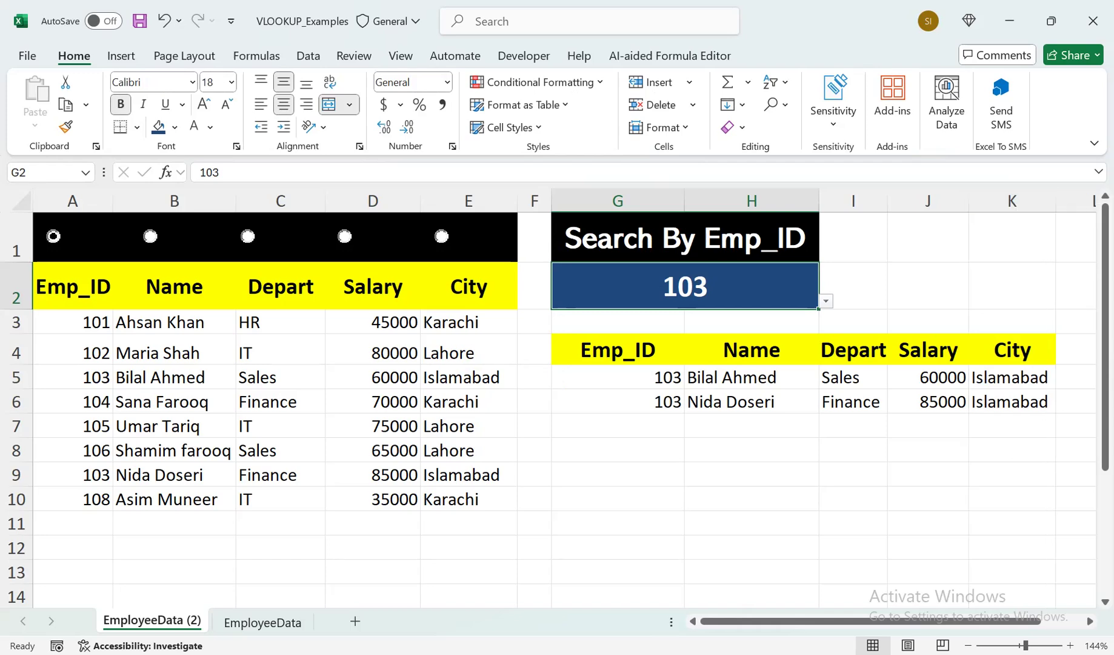
# Switch the search column back to Depart and choose Finance as the search value in G2.
pyautogui.click(281, 402)
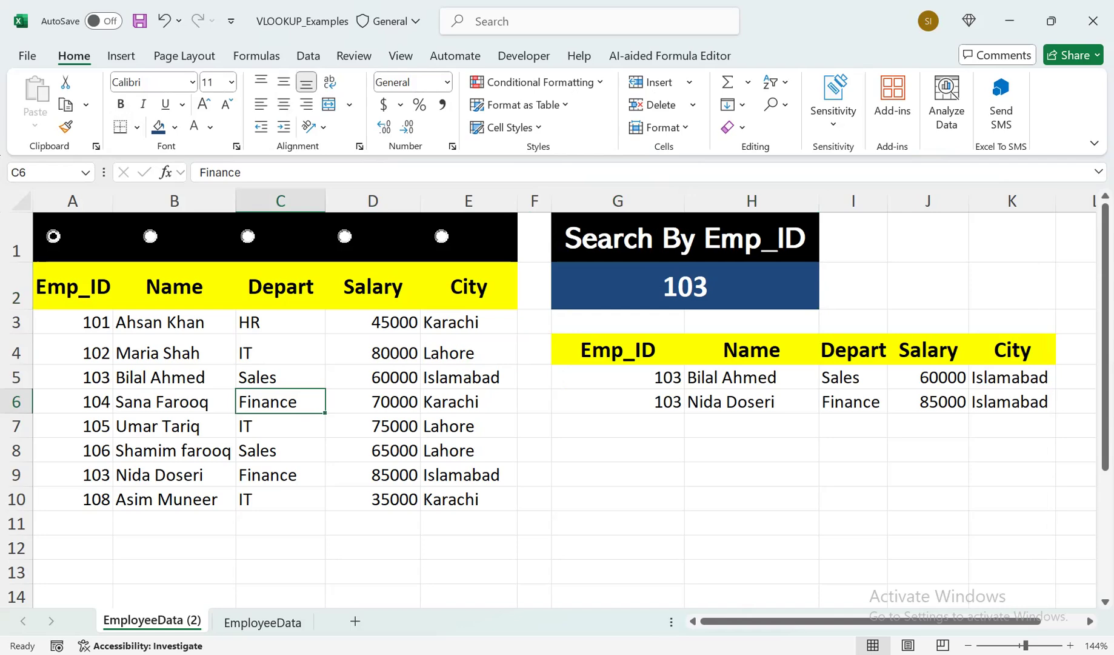
pyautogui.click(685, 286)
pyautogui.click(248, 235)
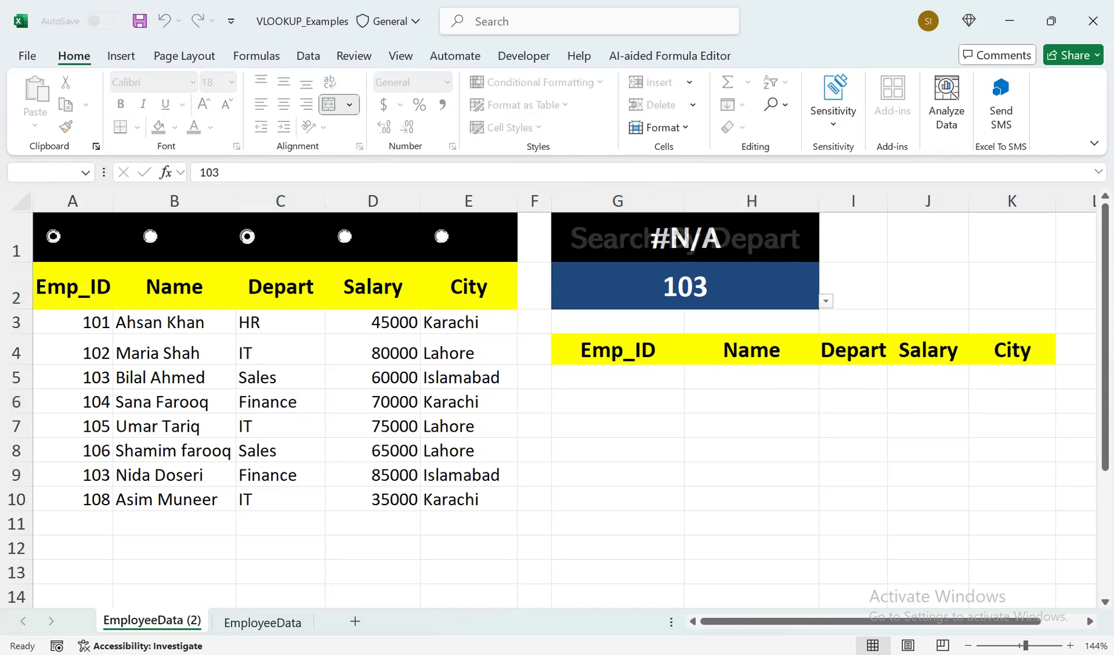
pyautogui.click(826, 301)
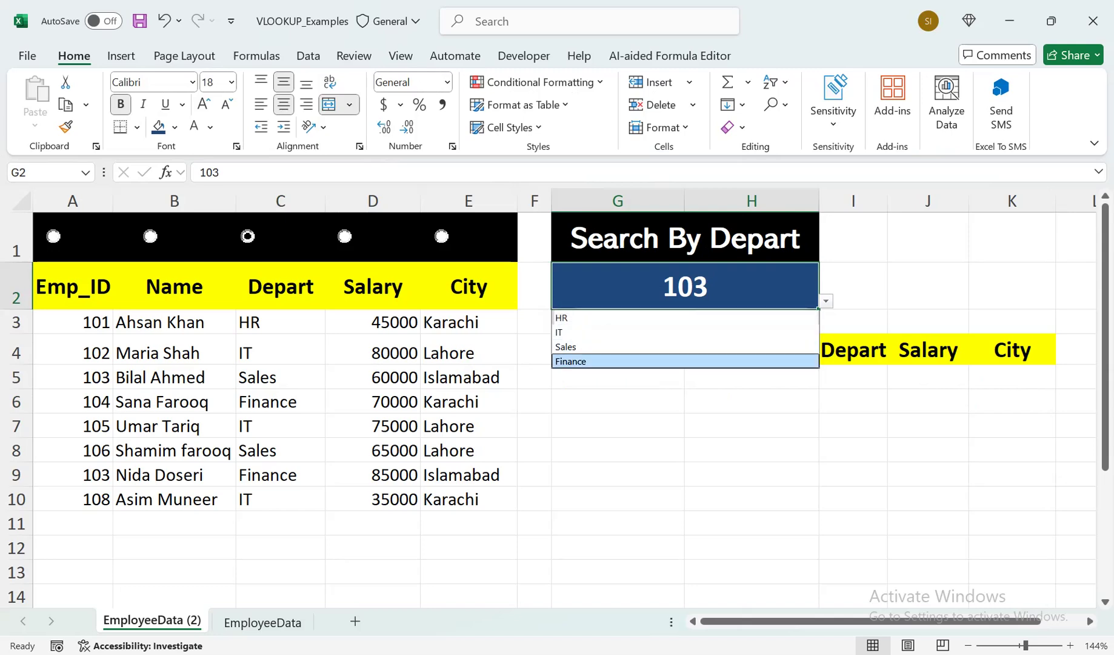
pyautogui.click(569, 361)
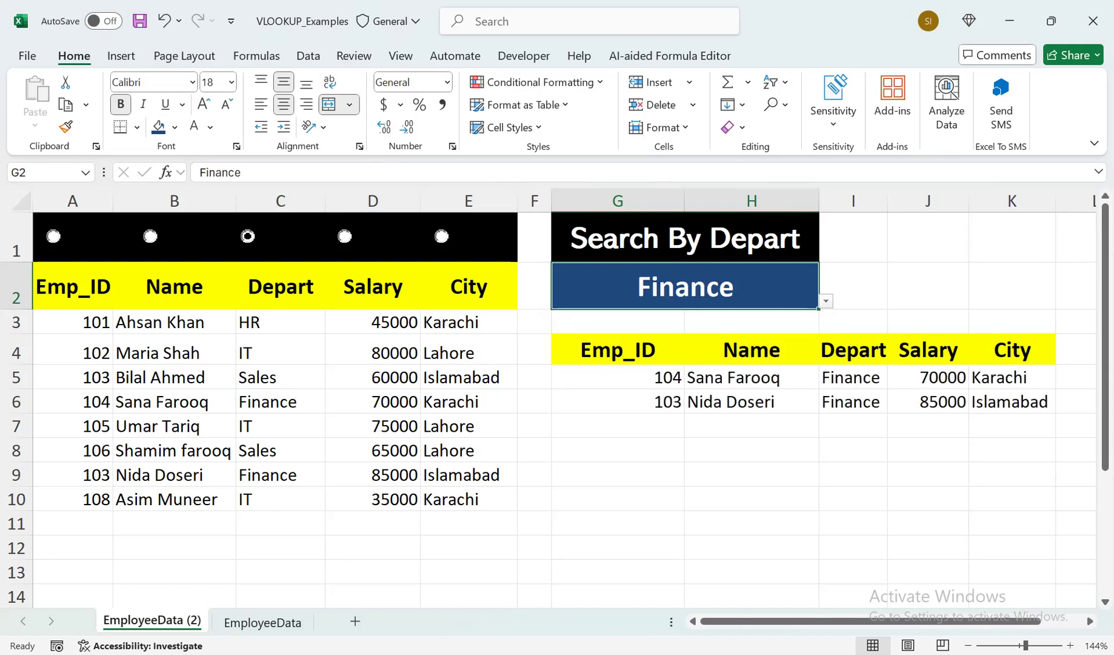
# Fill the Finance department from C6 down through C8 to test the filtered records.
pyautogui.click(853, 377)
pyautogui.moveTo(280, 402); pyautogui.dragTo(280, 450)
pyautogui.hotkey('ctrl', 'd')
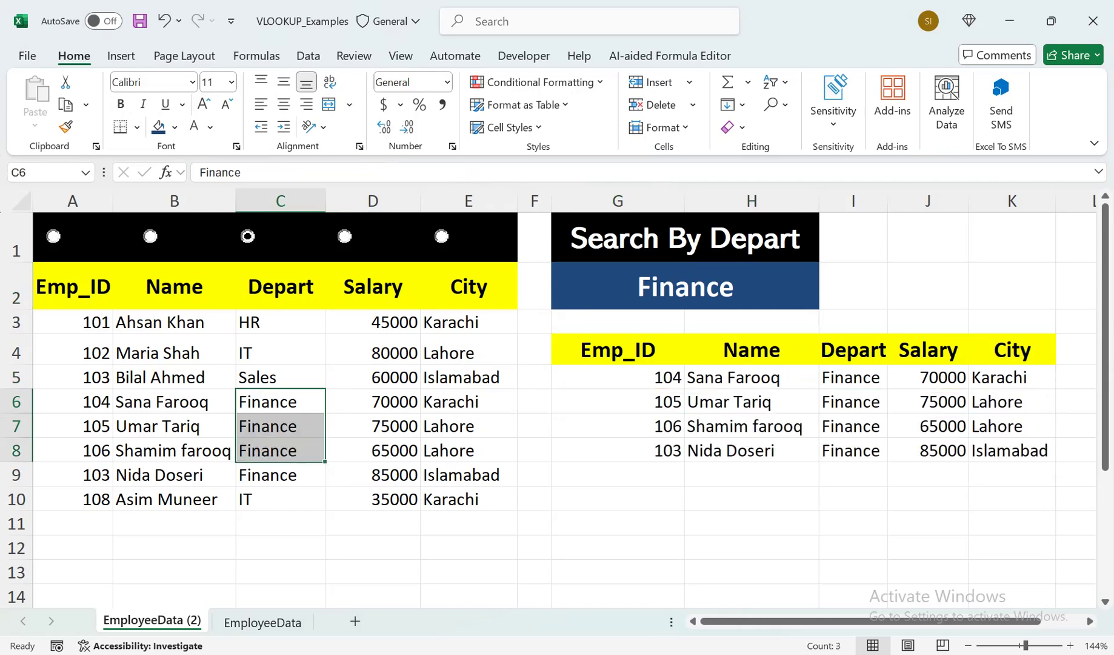